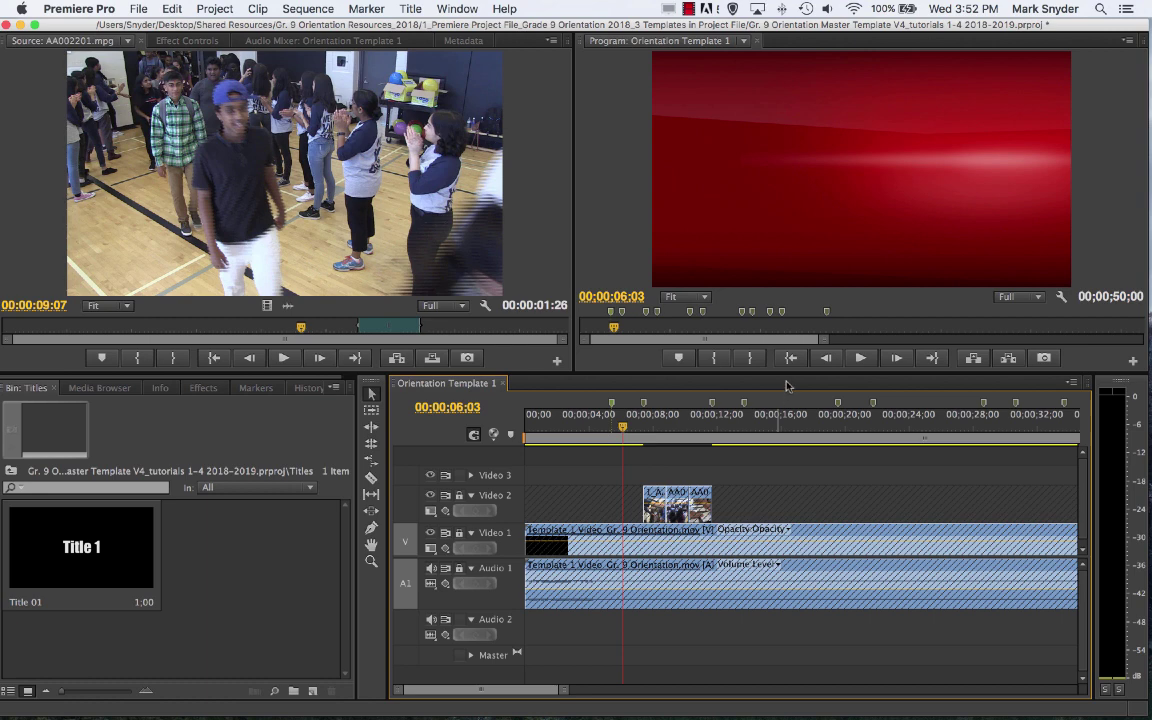
- Move the playhead to 00;00;08;07 on the hallway high-five footage
{"action": "left_click_drag", "start_coordinate": [622, 432], "coordinate": [658, 430]}
{"action": "key", "text": "Left"}
{"action": "key", "text": "Left"}
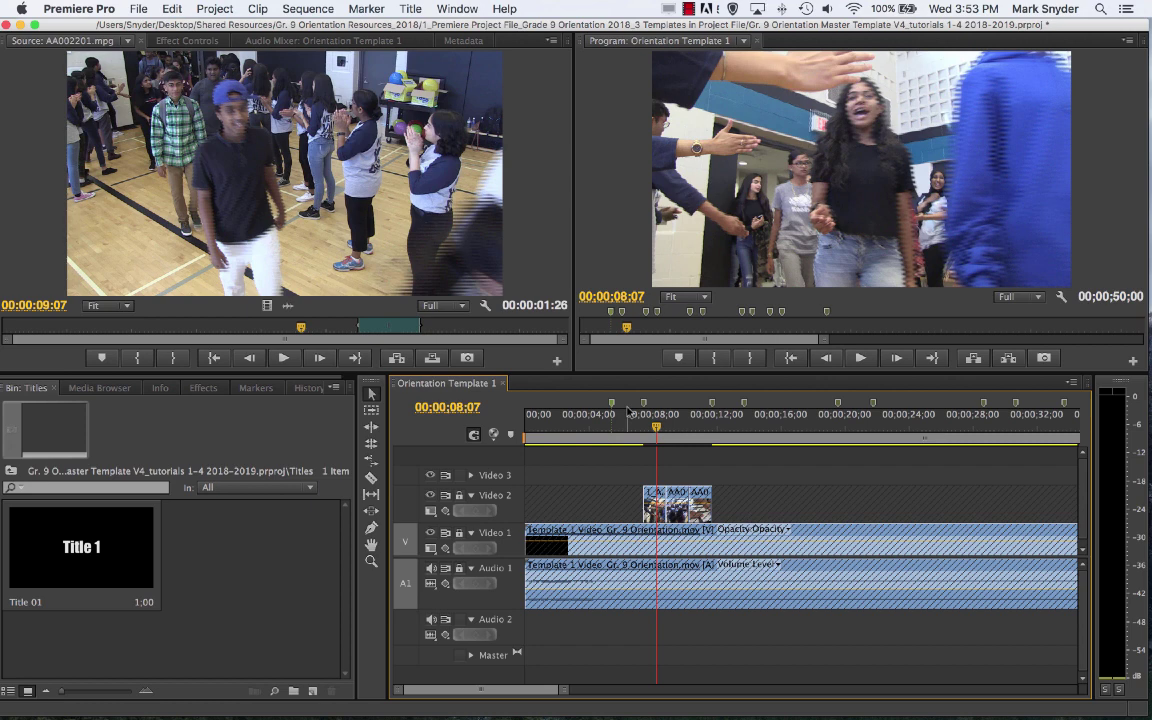
{"action": "left_click", "coordinate": [11, 470]}
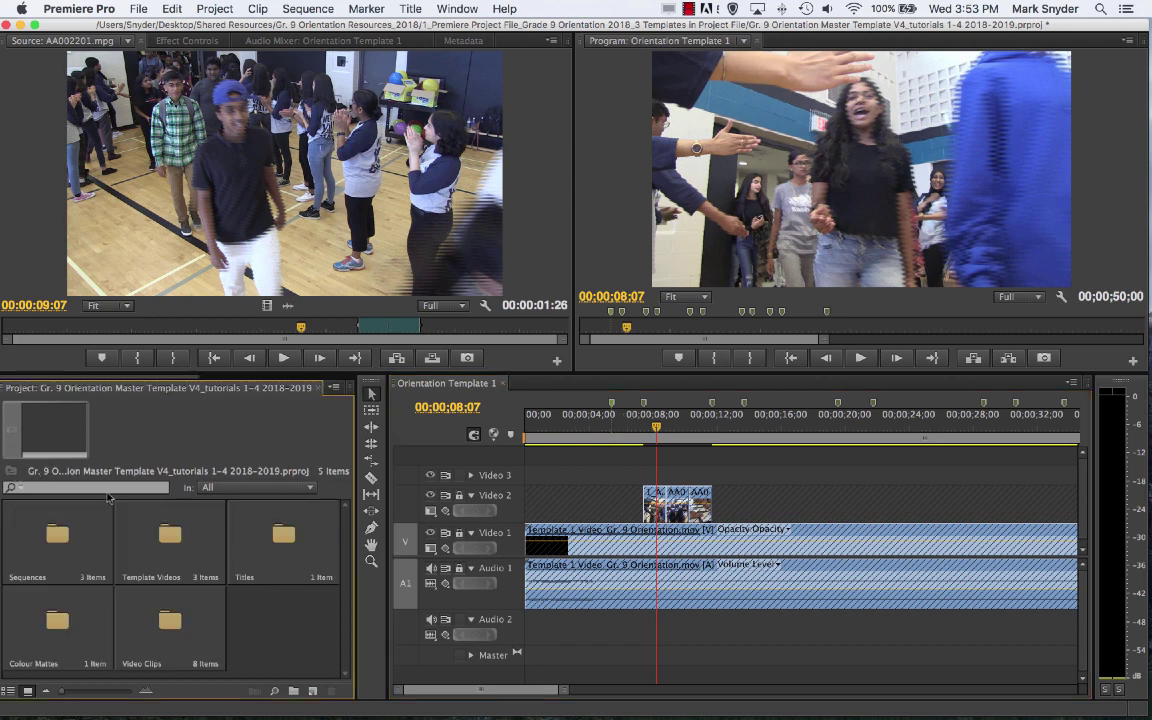
{"action": "double_click", "coordinate": [280, 540]}
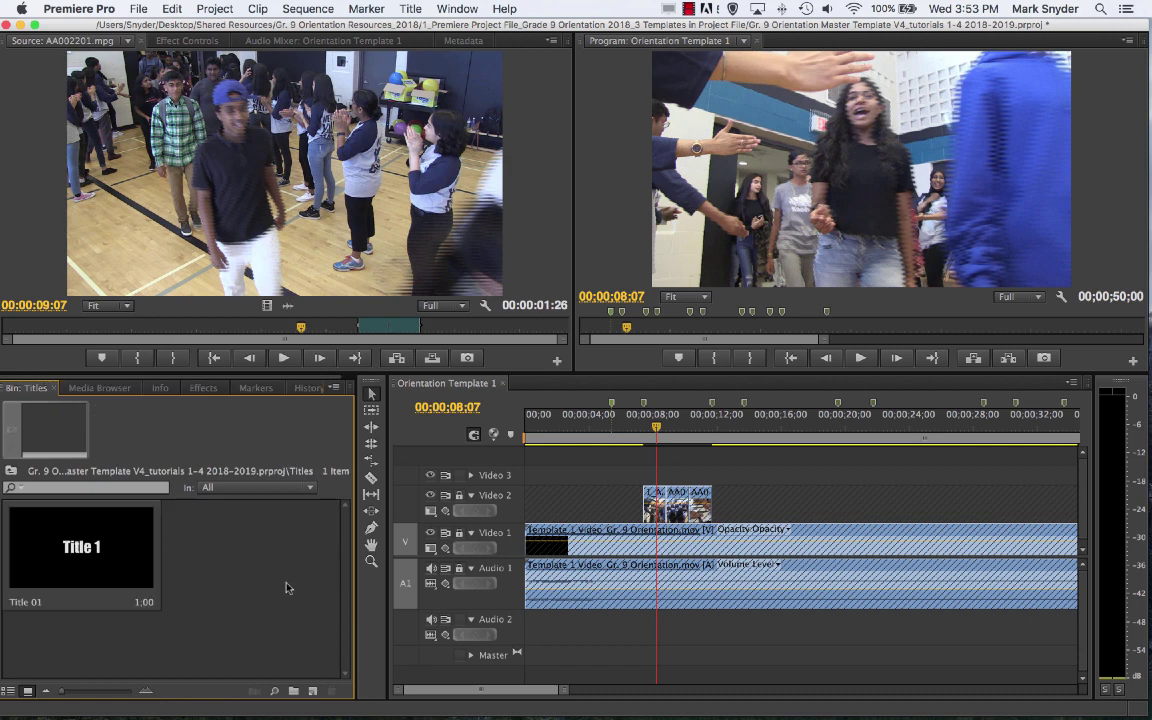
{"action": "left_click", "coordinate": [11, 470]}
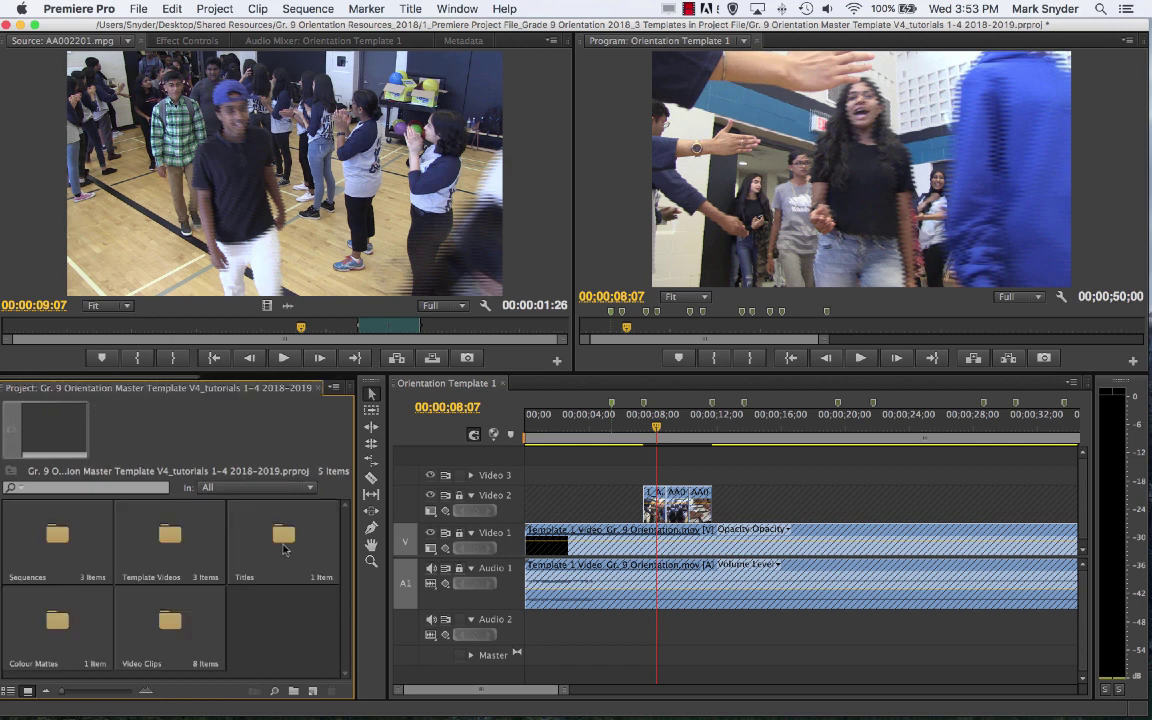
{"action": "double_click", "coordinate": [284, 540]}
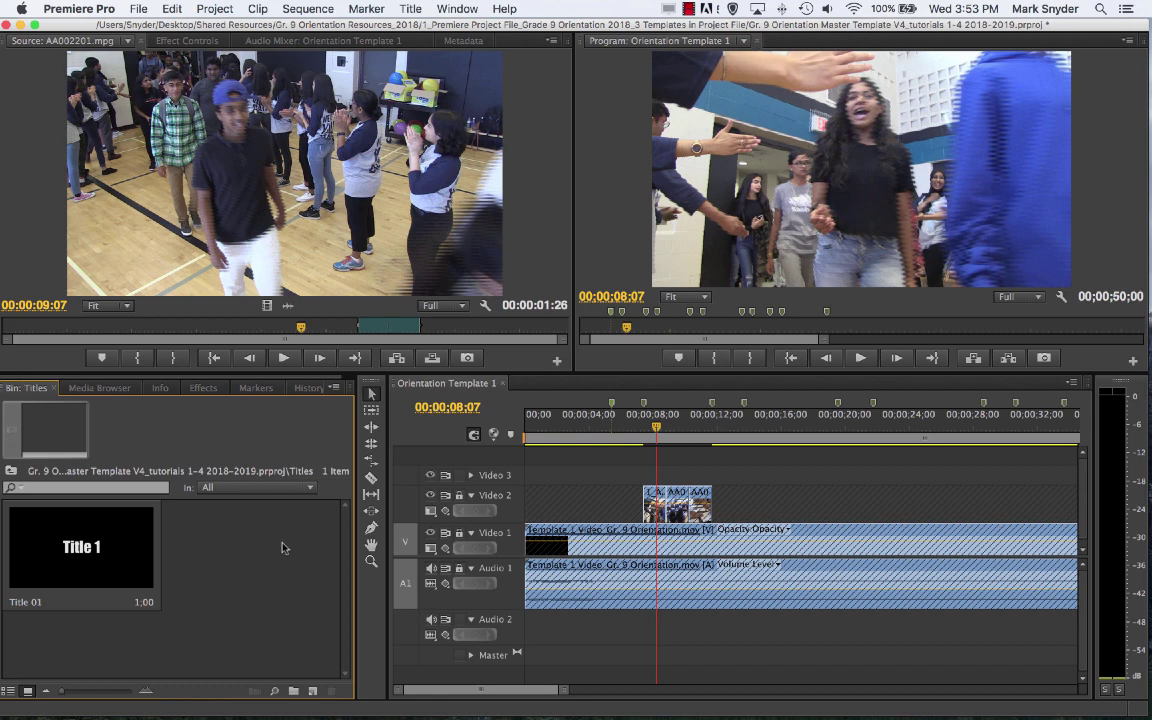
- Create a new 1920×1080 Default Still title named 'Welcome Newbies'
{"action": "left_click", "coordinate": [412, 10]}
{"action": "mouse_move", "coordinate": [440, 28]}
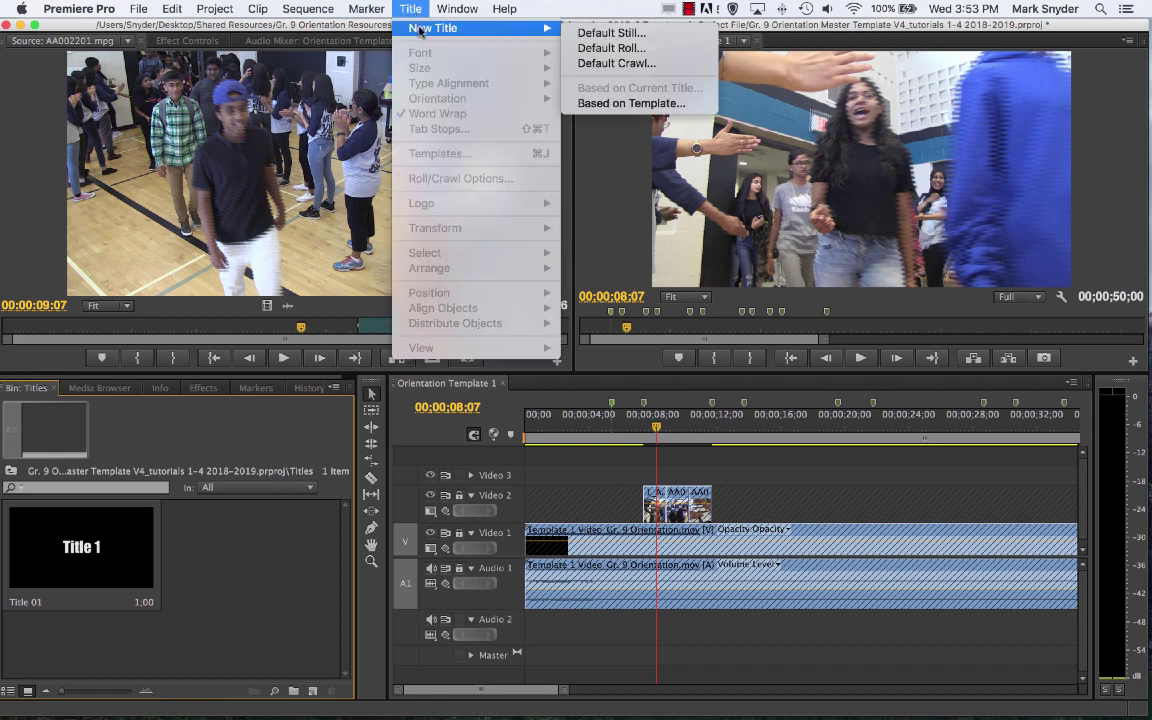
{"action": "left_click", "coordinate": [646, 37]}
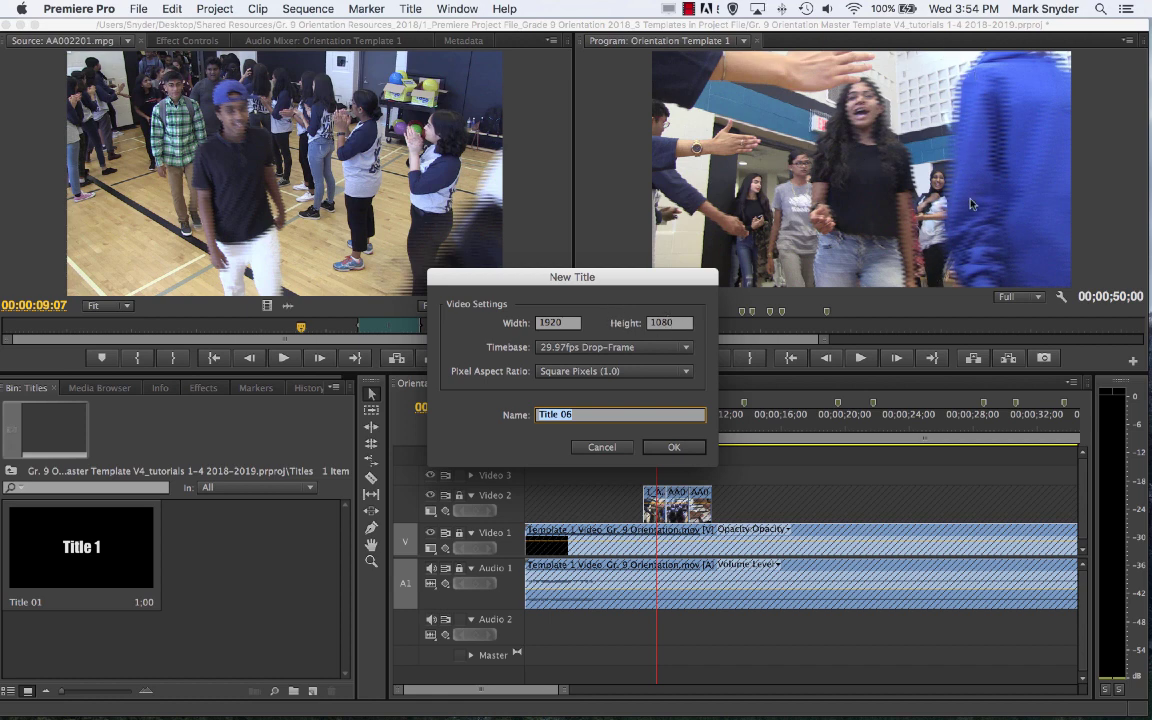
{"action": "left_click_drag", "start_coordinate": [629, 289], "coordinate": [630, 242]}
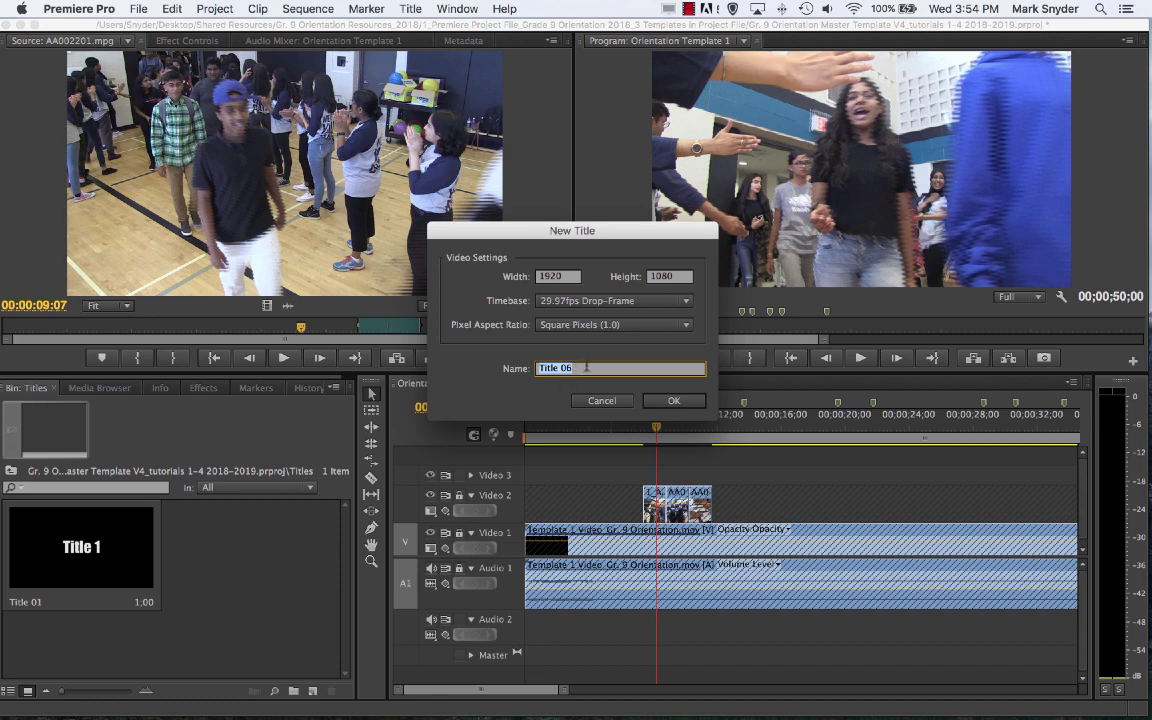
{"action": "type", "text": "Welcome Newbies"}
{"action": "left_click", "coordinate": [685, 402]}
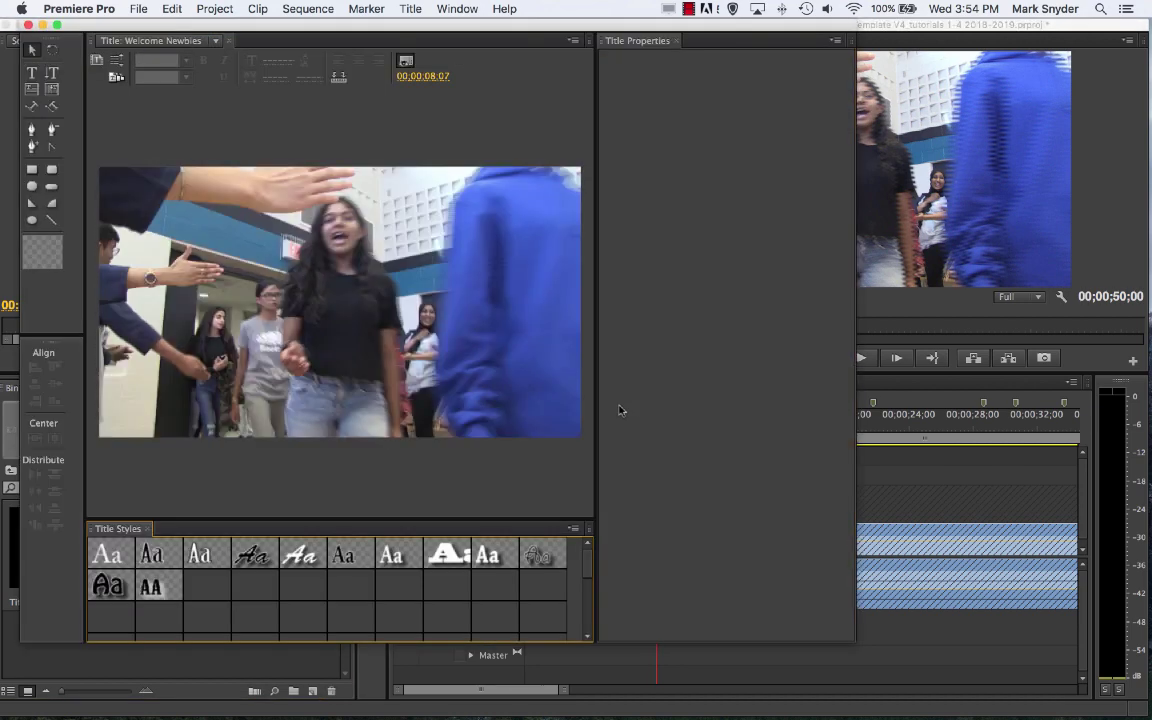
- Scrub back to 00;00;06;15 so the red template background shows behind the title
{"action": "left_click_drag", "start_coordinate": [444, 24], "coordinate": [774, 8]}
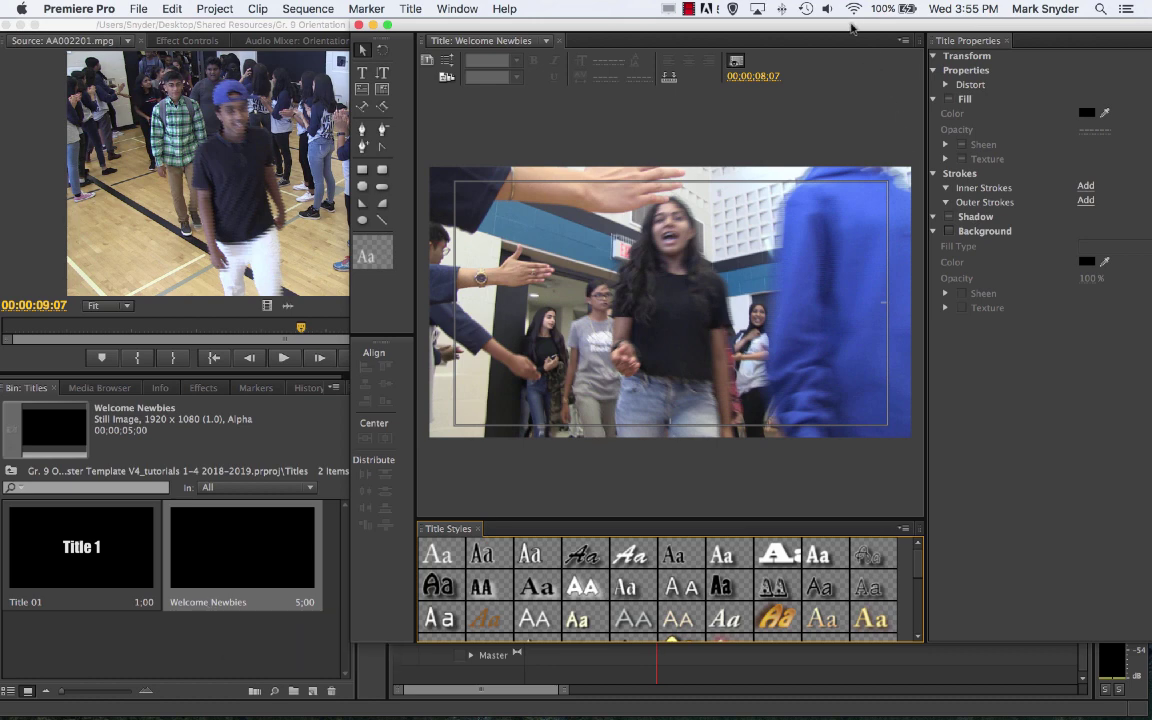
{"action": "double_click", "coordinate": [790, 27]}
{"action": "left_click_drag", "start_coordinate": [790, 27], "coordinate": [540, 15]}
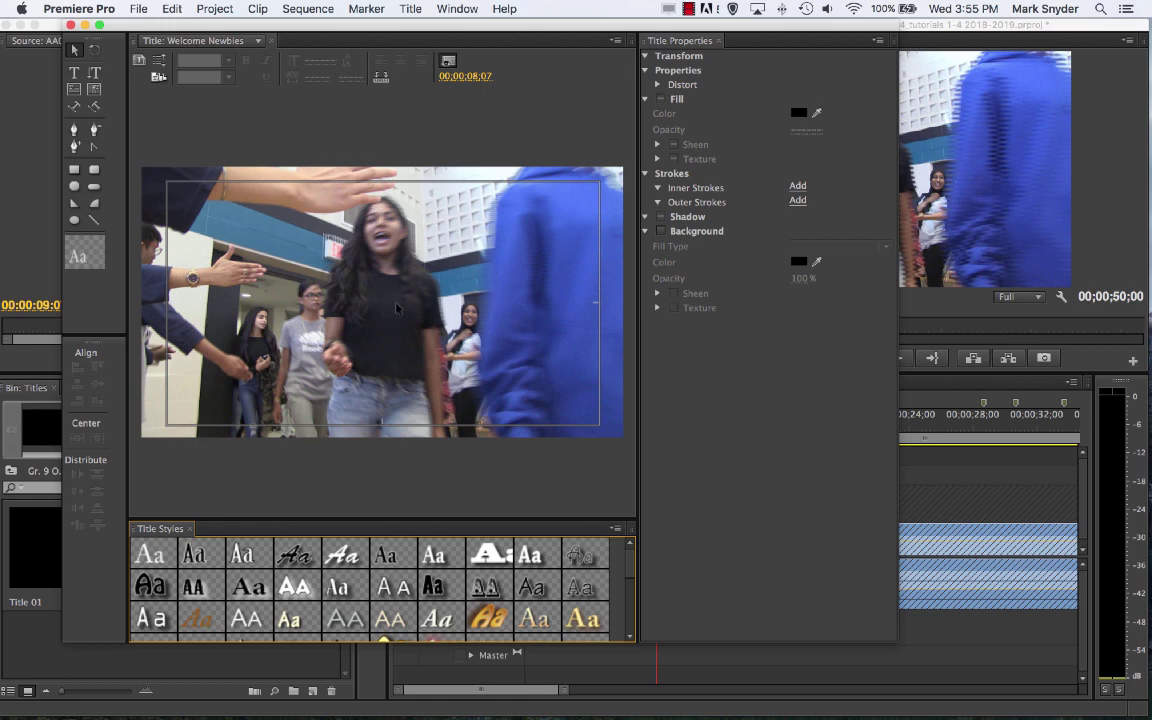
{"action": "left_click_drag", "start_coordinate": [576, 27], "coordinate": [233, 20]}
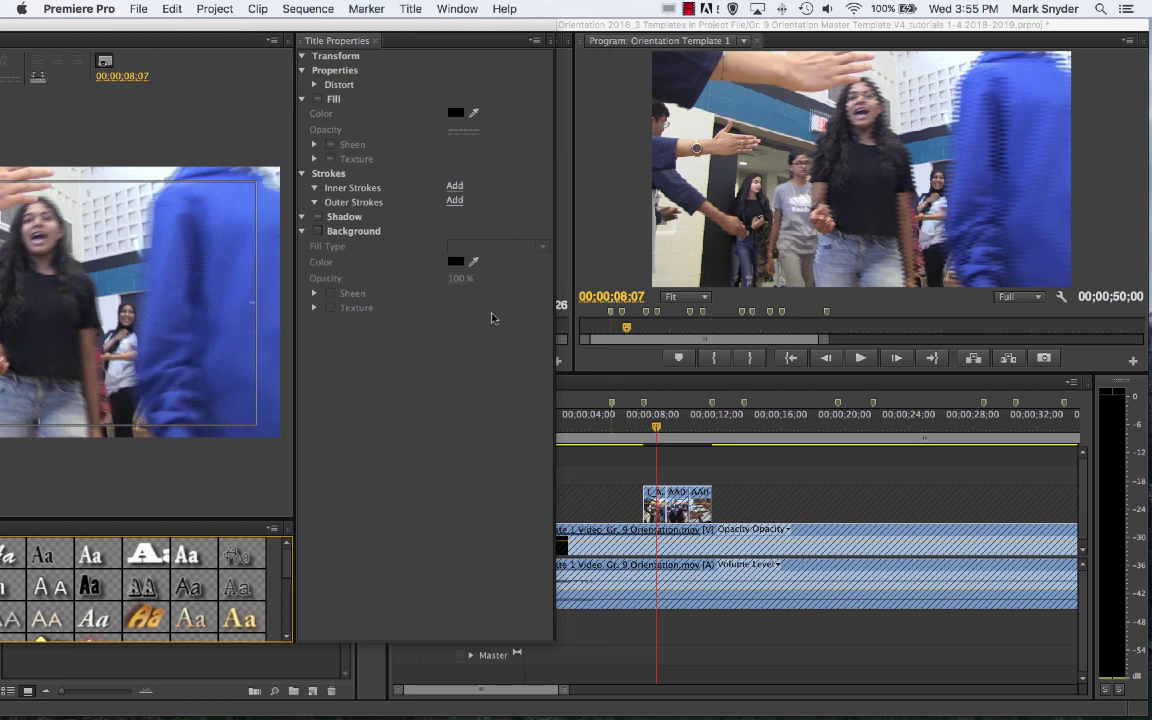
{"action": "left_click_drag", "start_coordinate": [648, 428], "coordinate": [630, 428]}
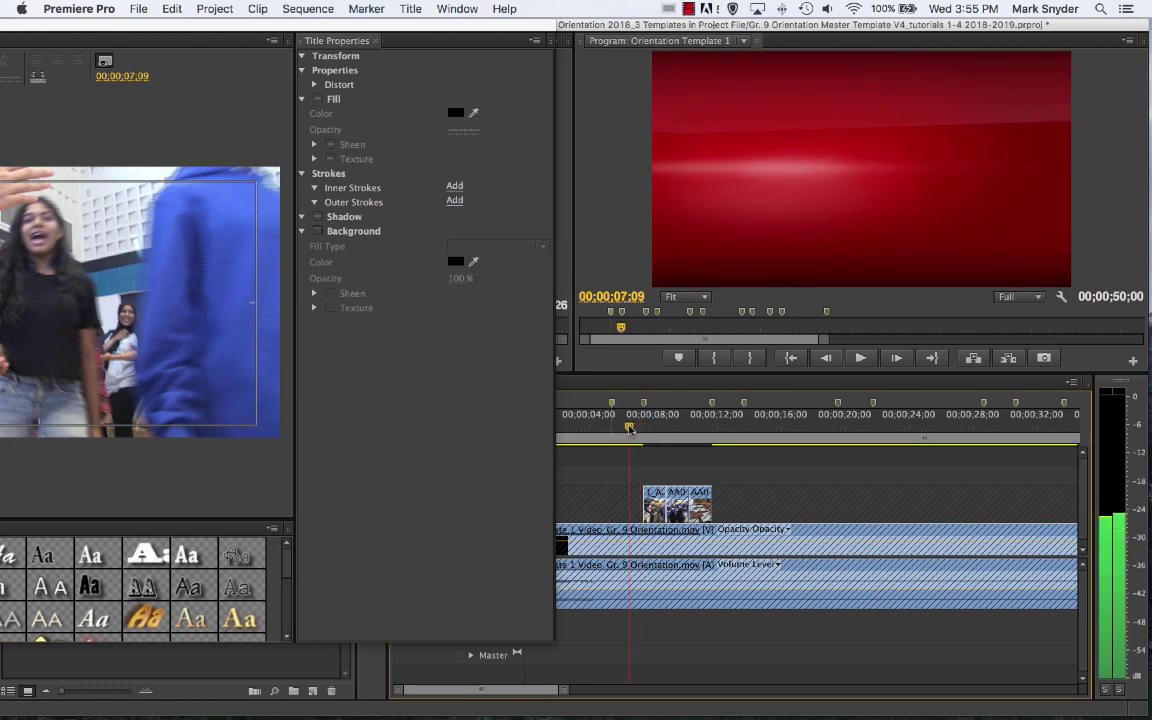
{"action": "left_click_drag", "start_coordinate": [207, 32], "coordinate": [510, 15]}
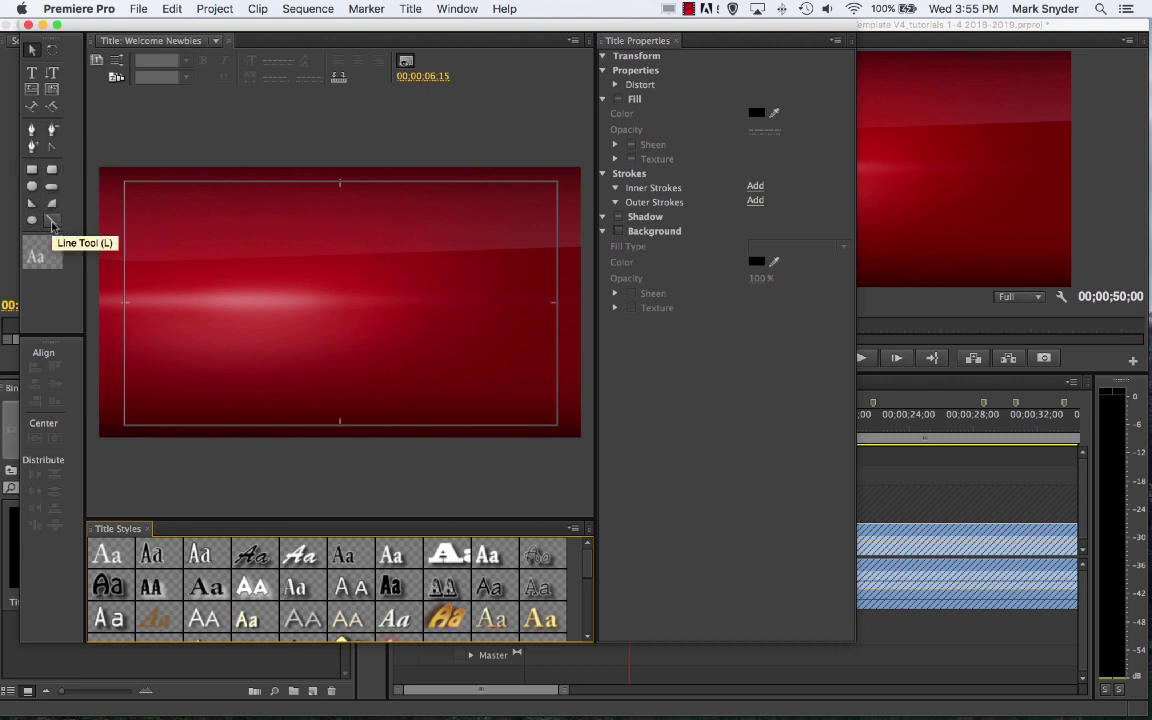
- Add the text 'Welcome Newbies' to the title canvas with the Type Tool
{"action": "left_click", "coordinate": [31, 75]}
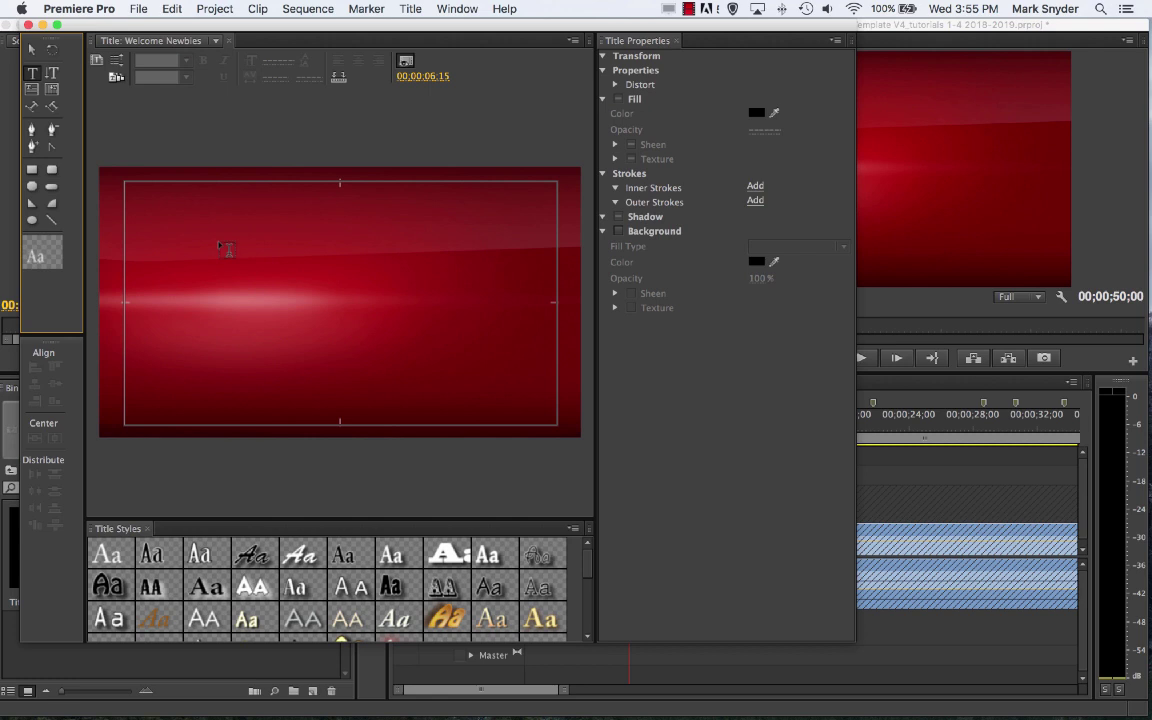
{"action": "left_click_drag", "start_coordinate": [218, 242], "coordinate": [410, 342]}
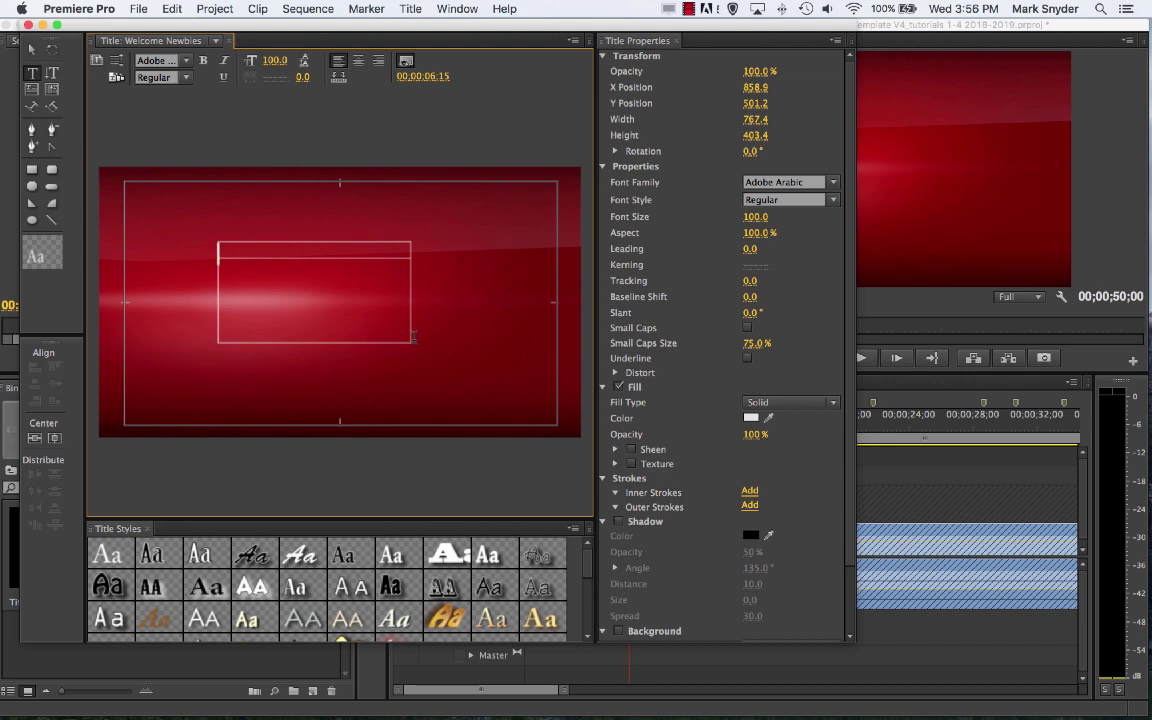
{"action": "key", "text": "Escape"}
{"action": "key", "text": "Delete"}
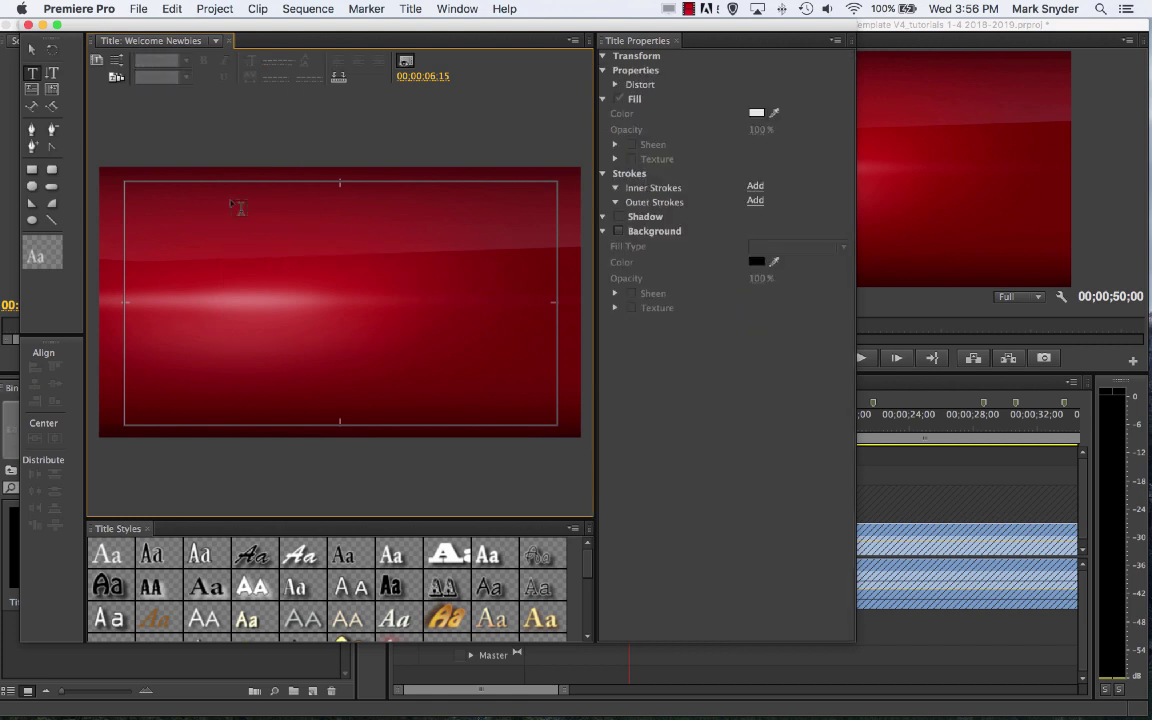
{"action": "left_click", "coordinate": [35, 75]}
{"action": "left_click", "coordinate": [249, 272]}
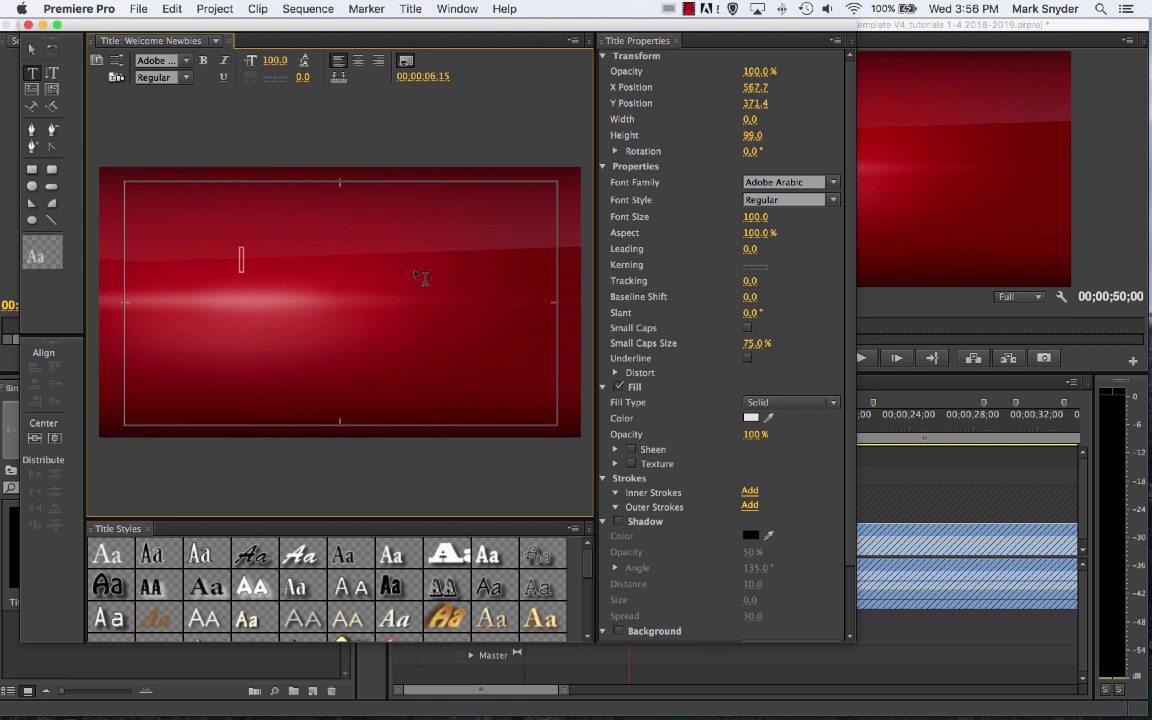
{"action": "type", "text": "Welcome Newbies"}
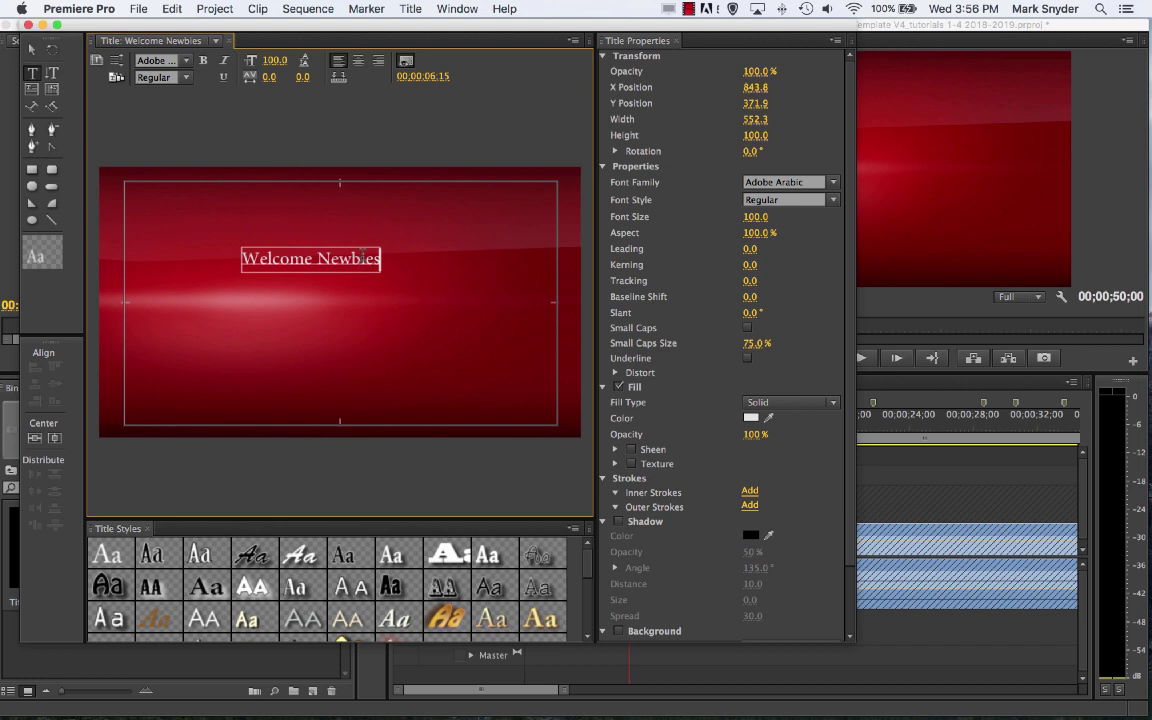
{"action": "double_click", "coordinate": [254, 257]}
- Enlarge the text to size 282, move it into frame, and center it vertically and horizontally
{"action": "left_click_drag", "start_coordinate": [304, 258], "coordinate": [379, 261]}
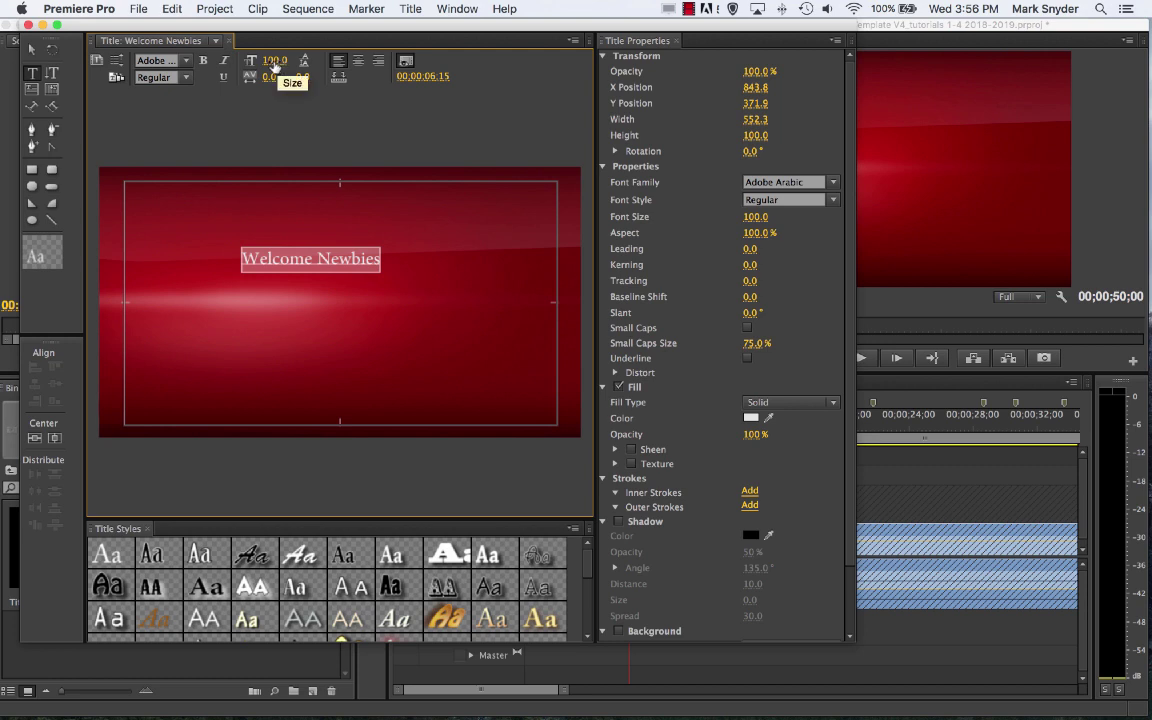
{"action": "left_click_drag", "start_coordinate": [275, 60], "coordinate": [371, 60]}
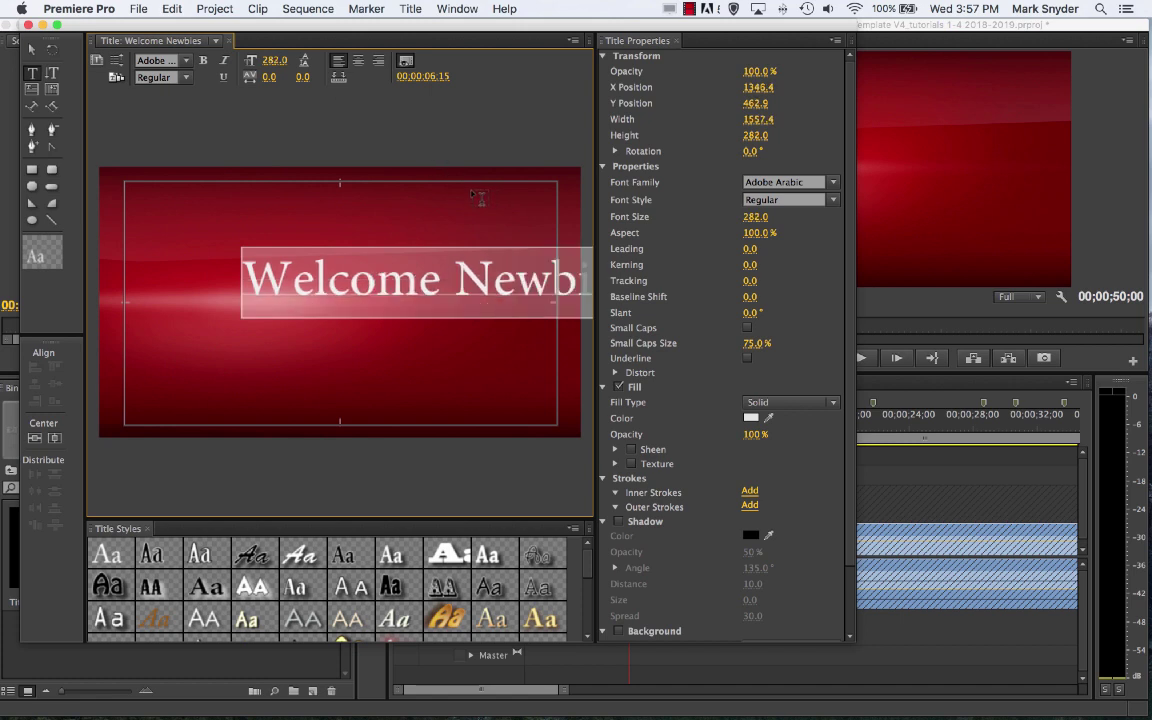
{"action": "left_click", "coordinate": [31, 50]}
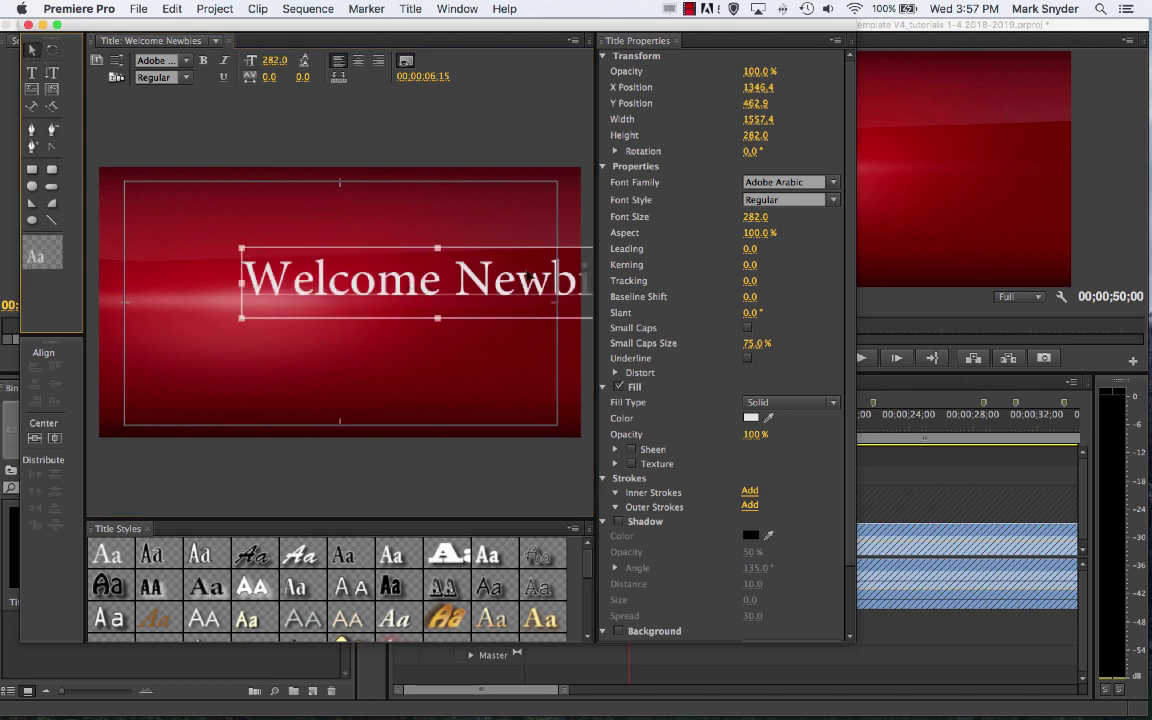
{"action": "left_click_drag", "start_coordinate": [389, 277], "coordinate": [324, 292]}
{"action": "left_click_drag", "start_coordinate": [406, 290], "coordinate": [385, 313]}
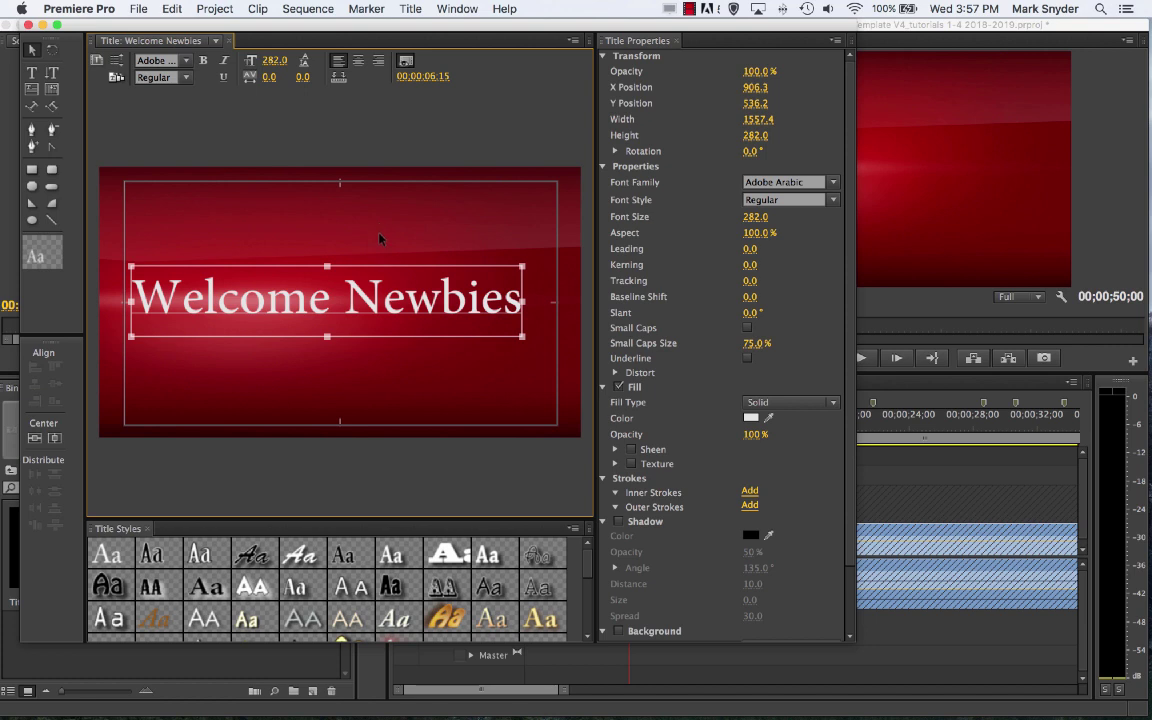
{"action": "left_click", "coordinate": [34, 440]}
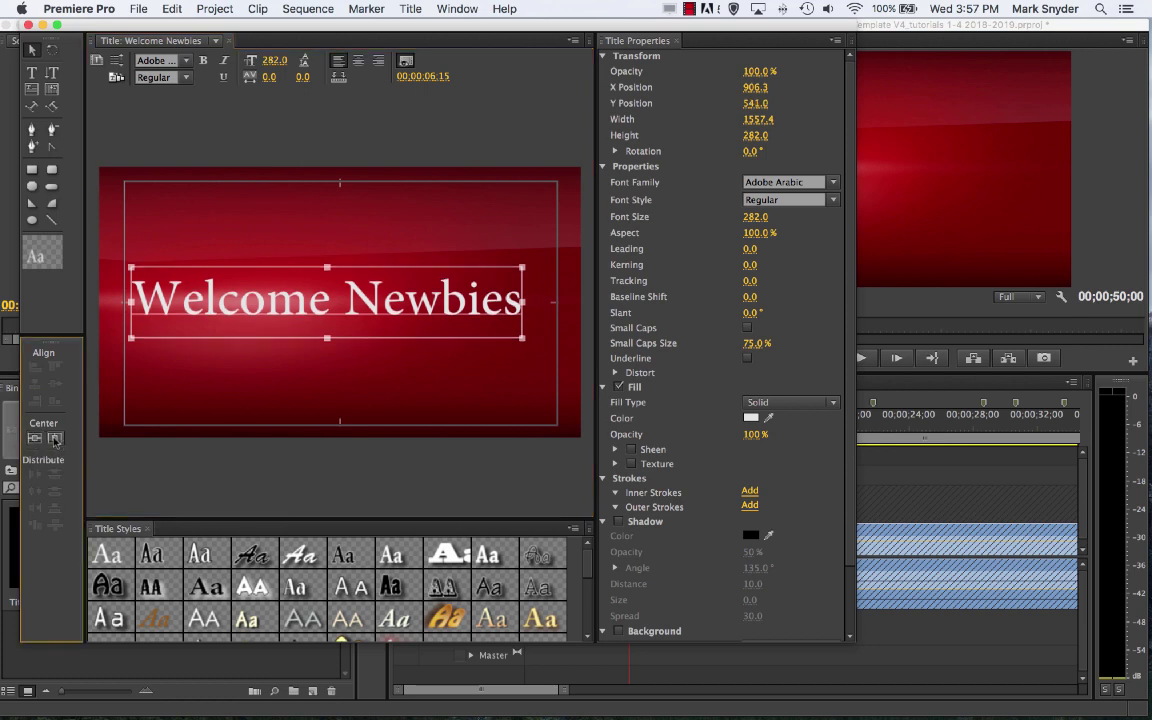
{"action": "left_click", "coordinate": [55, 440]}
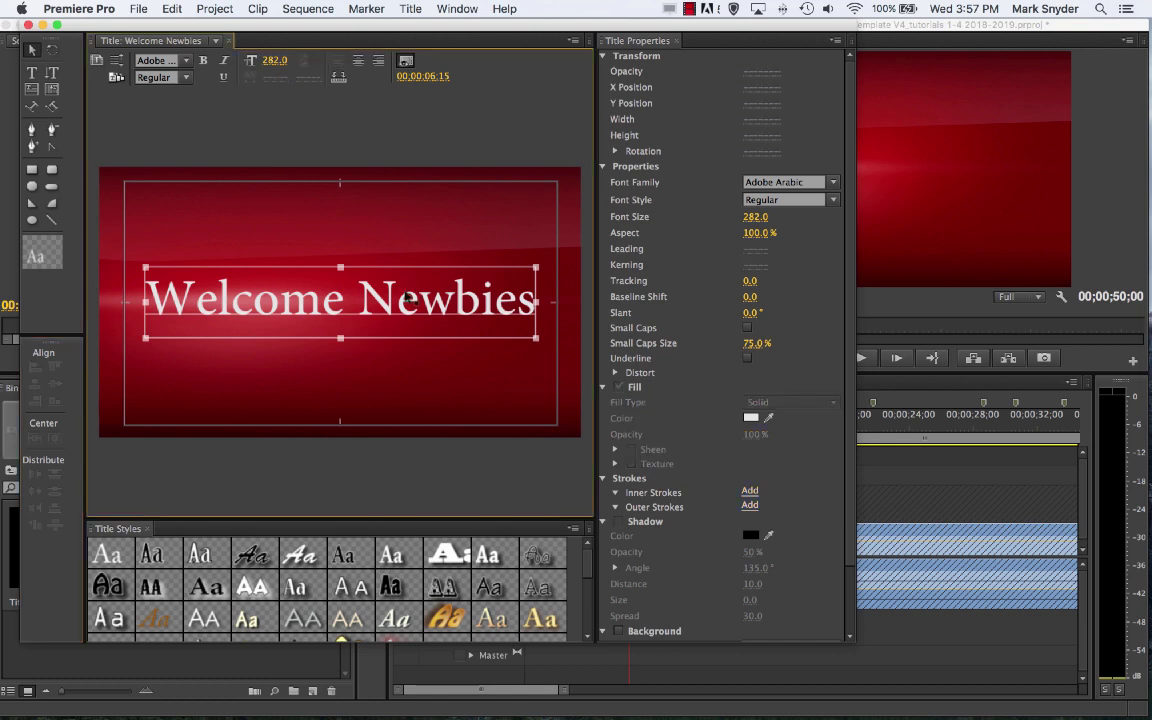
- Set the title text to Baghdad and shrink it to size 235
{"action": "left_click", "coordinate": [335, 337]}
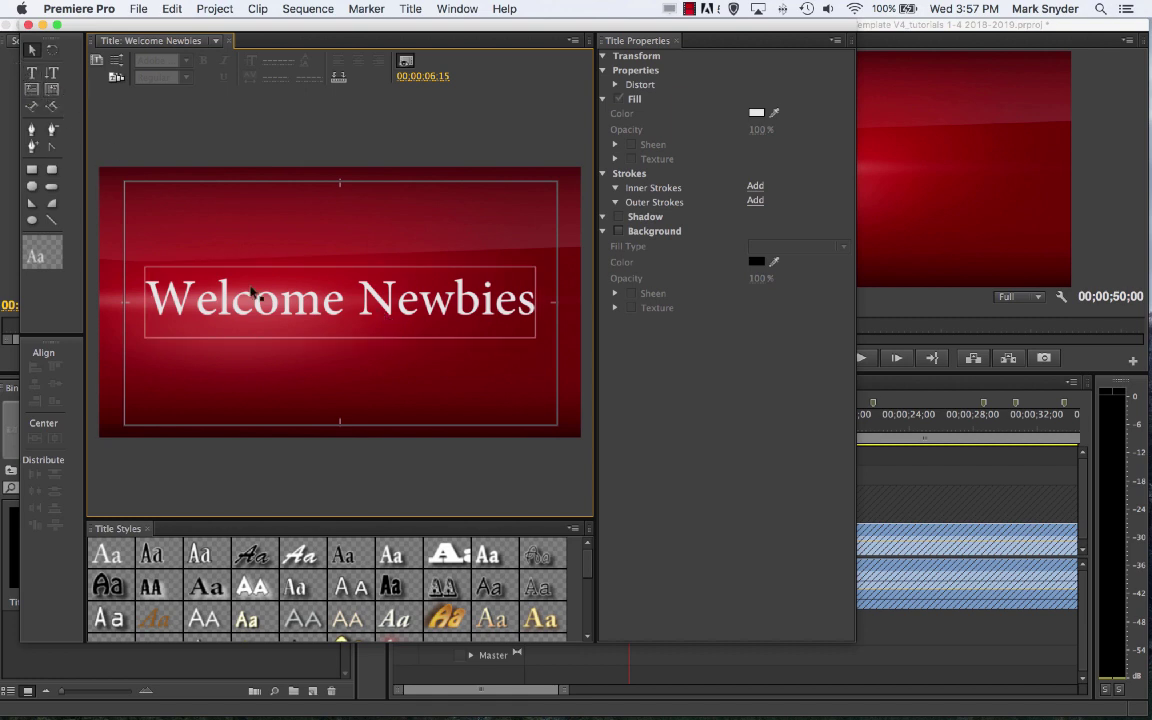
{"action": "left_click", "coordinate": [362, 291]}
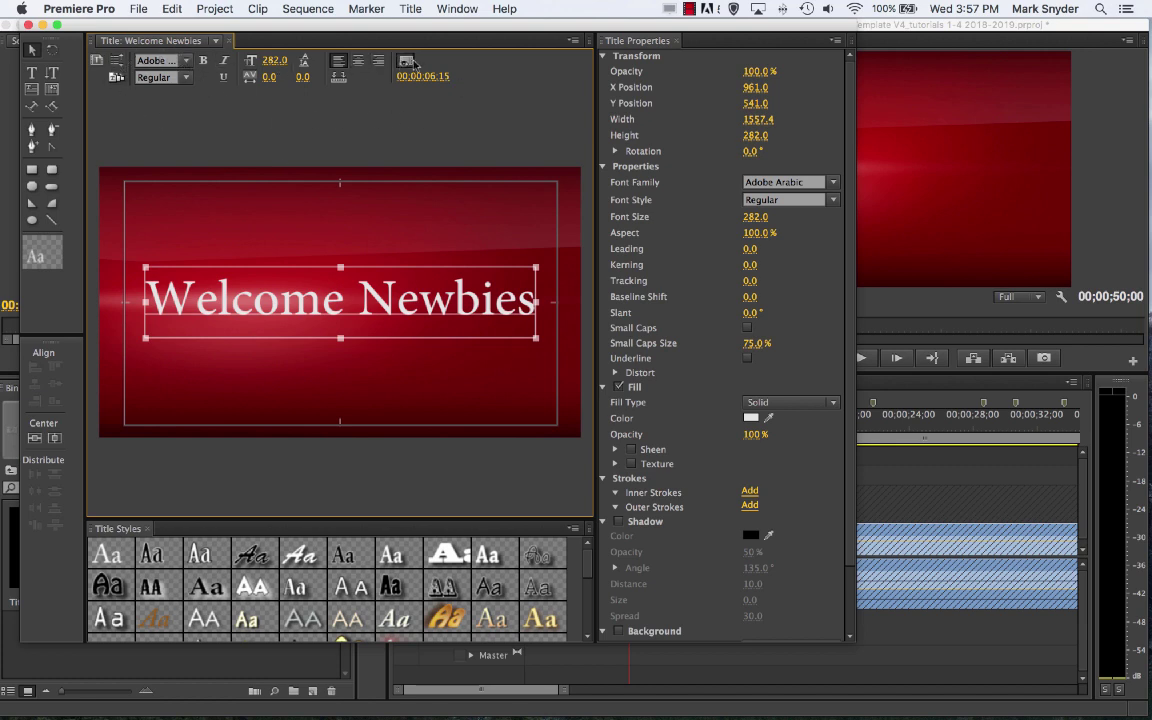
{"action": "left_click", "coordinate": [160, 60]}
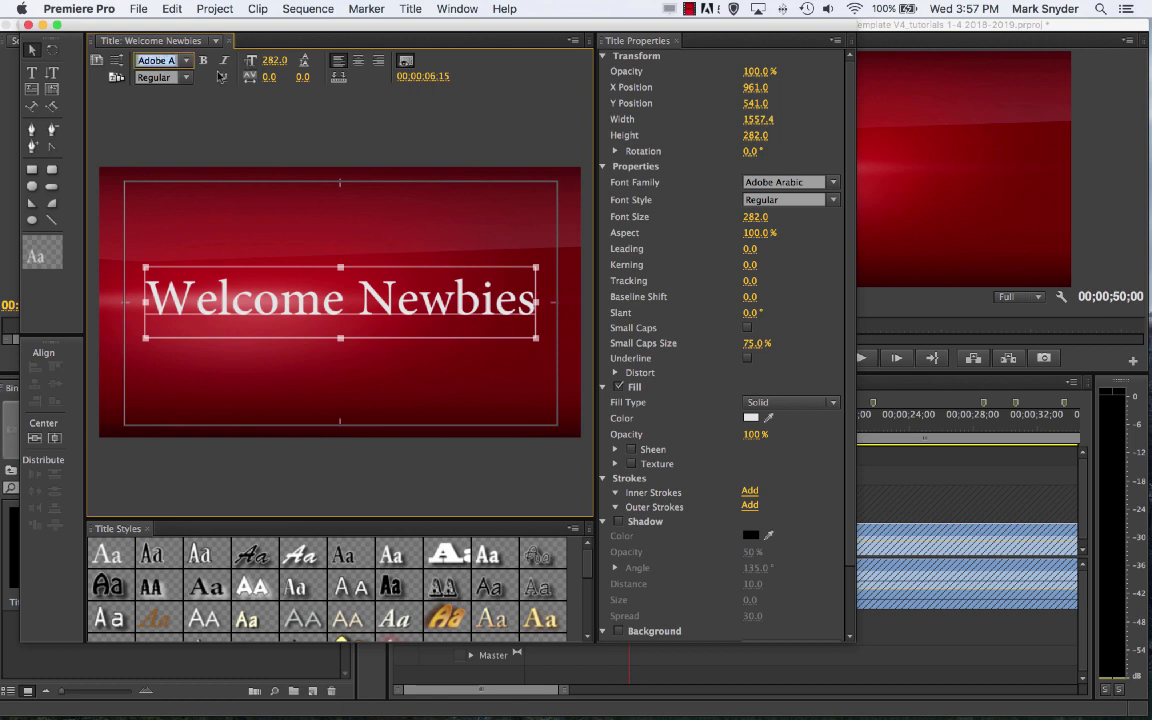
{"action": "left_click", "coordinate": [186, 60]}
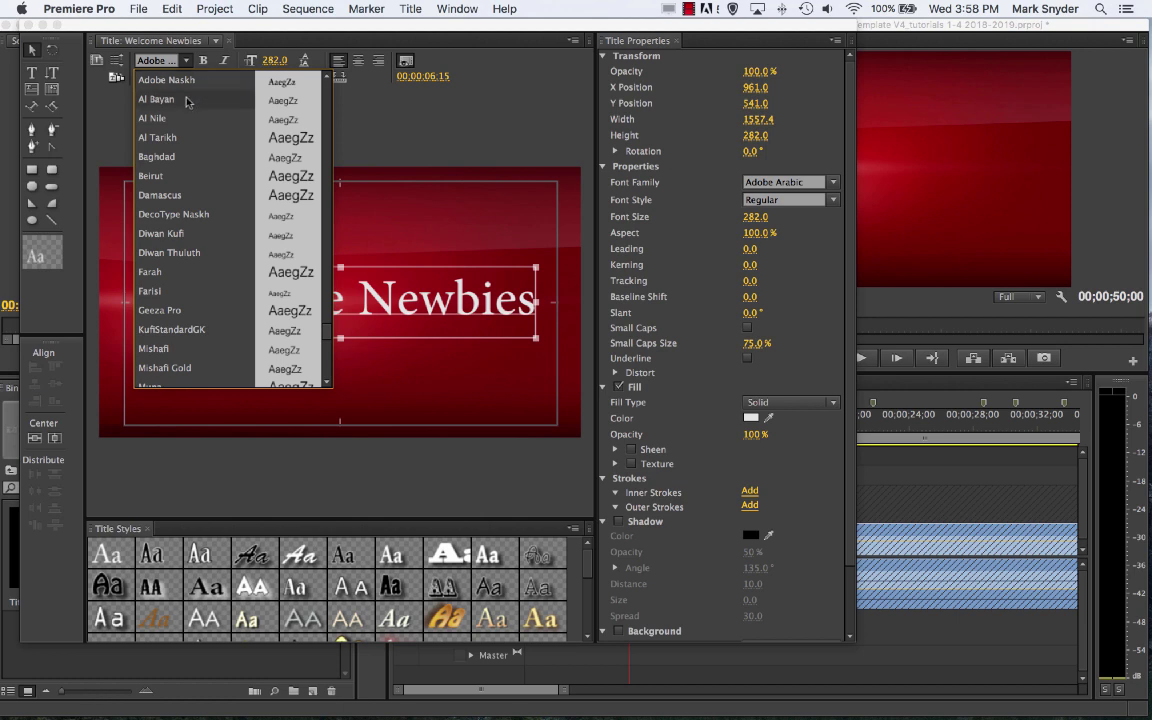
{"action": "left_click", "coordinate": [160, 157]}
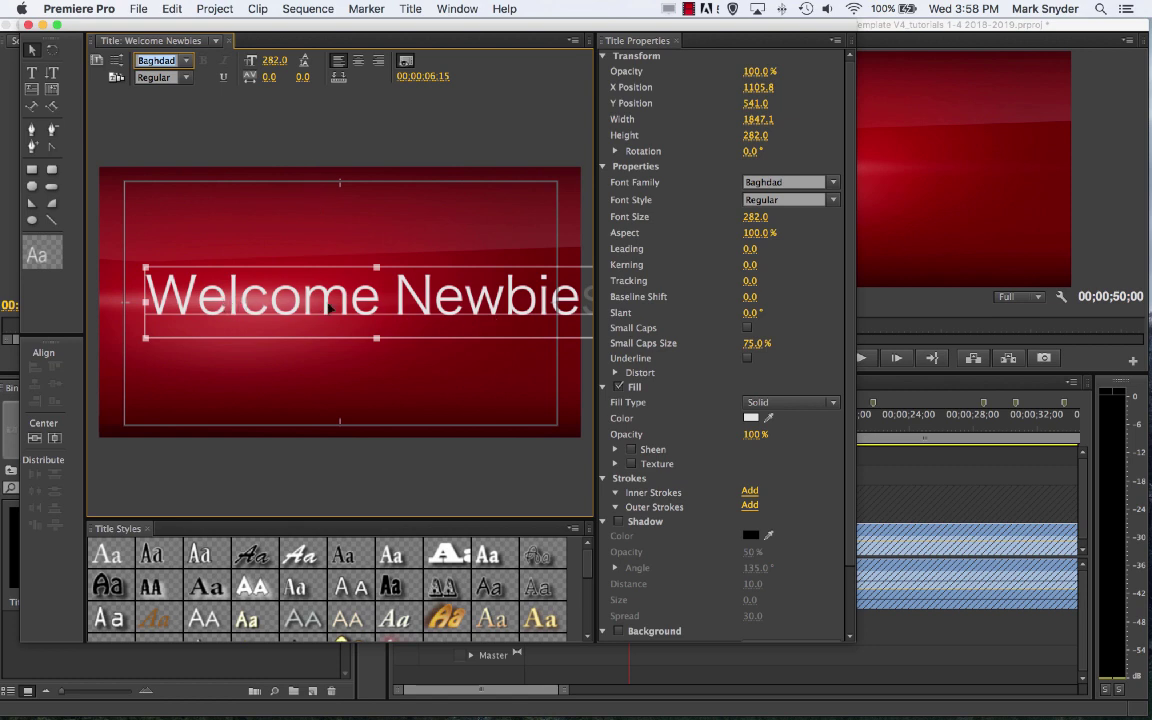
{"action": "left_click", "coordinate": [258, 68]}
{"action": "left_click_drag", "start_coordinate": [275, 60], "coordinate": [230, 60]}
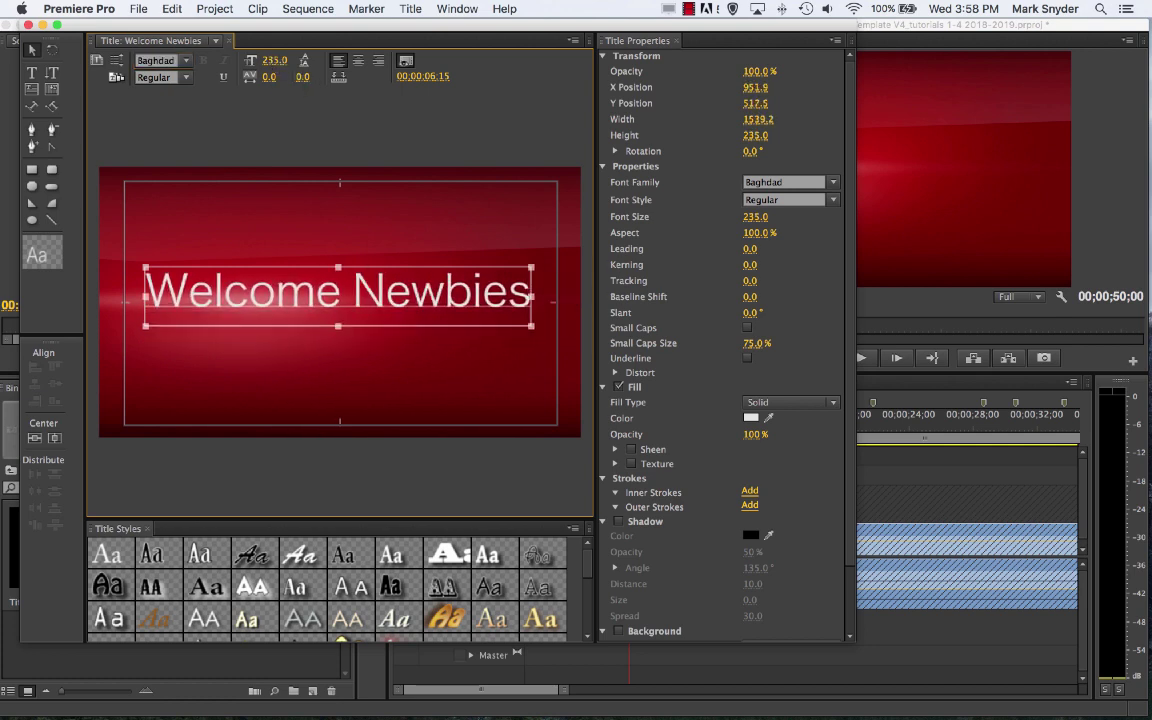
- Centre the title in the frame and centre-align its text
{"action": "left_click", "coordinate": [411, 131]}
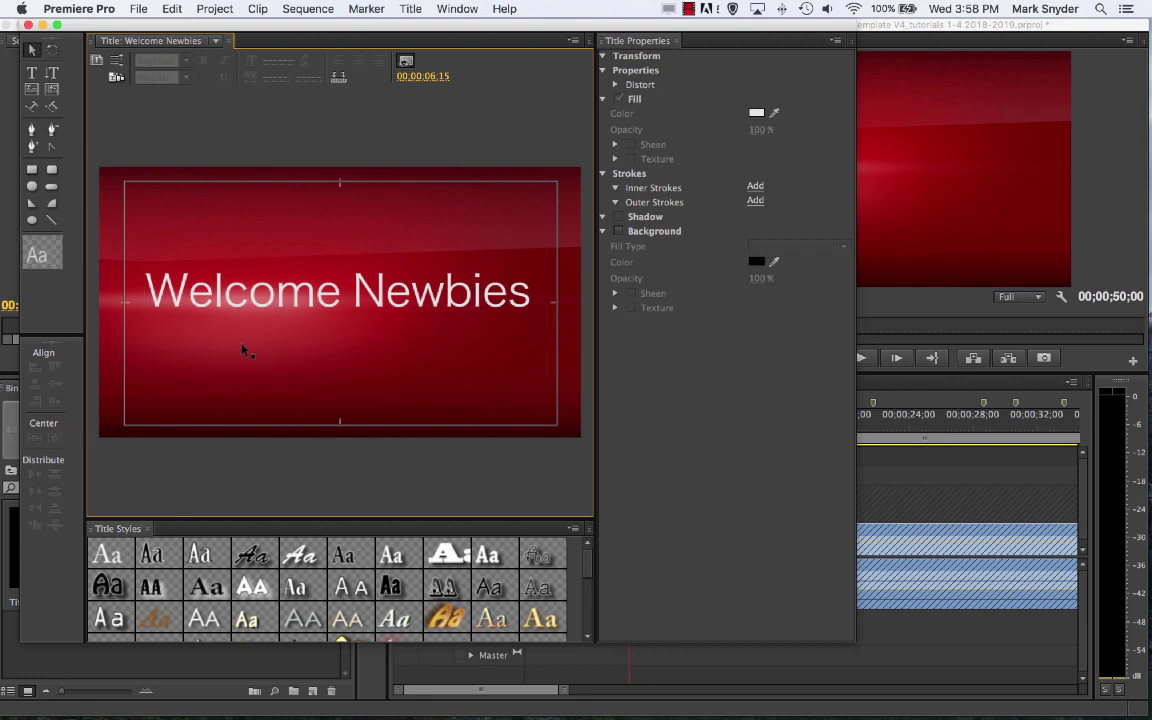
{"action": "left_click", "coordinate": [305, 280]}
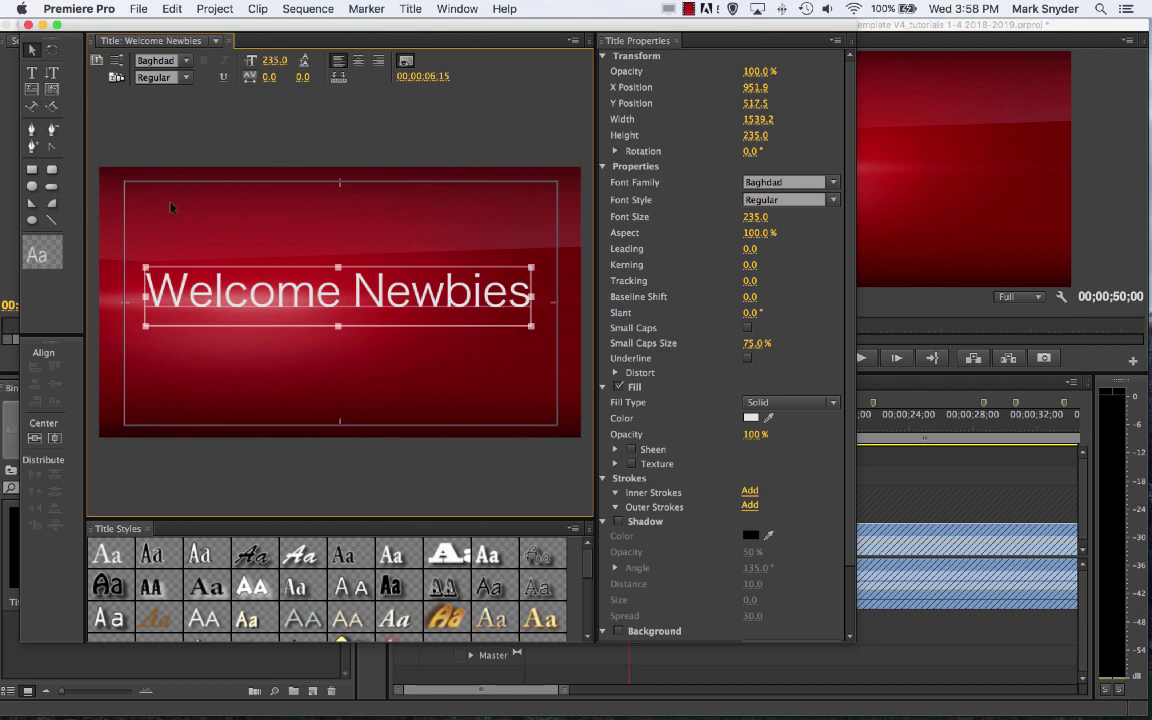
{"action": "left_click", "coordinate": [53, 438]}
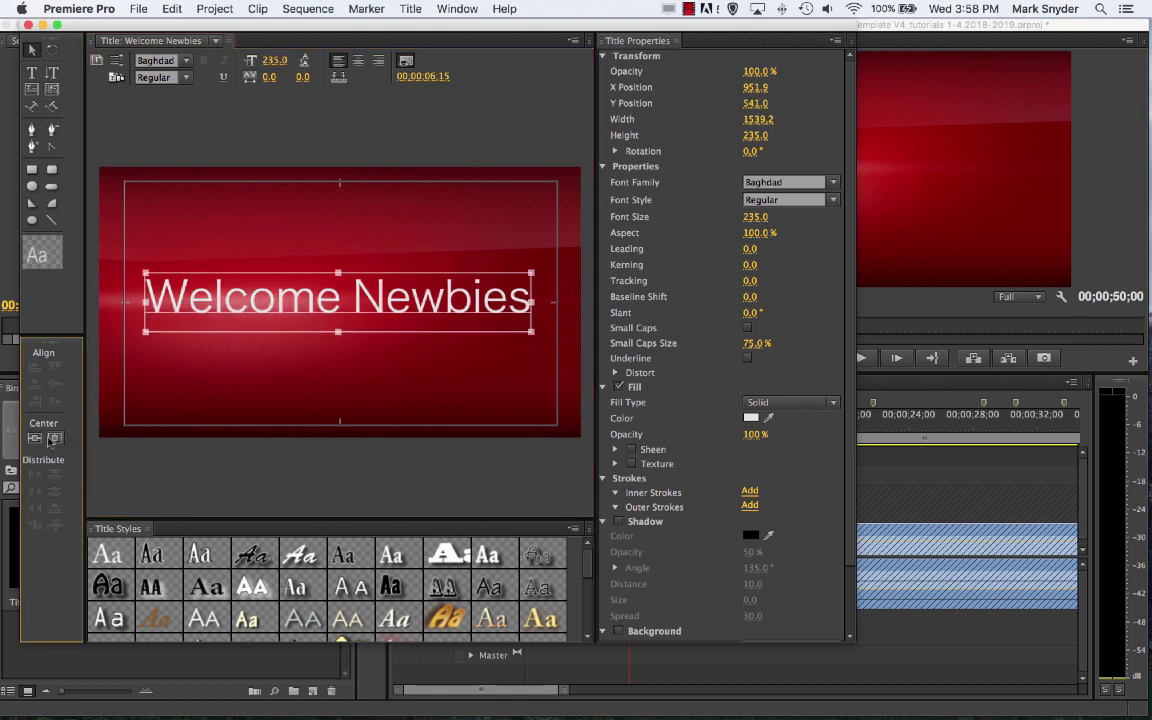
{"action": "left_click", "coordinate": [52, 439]}
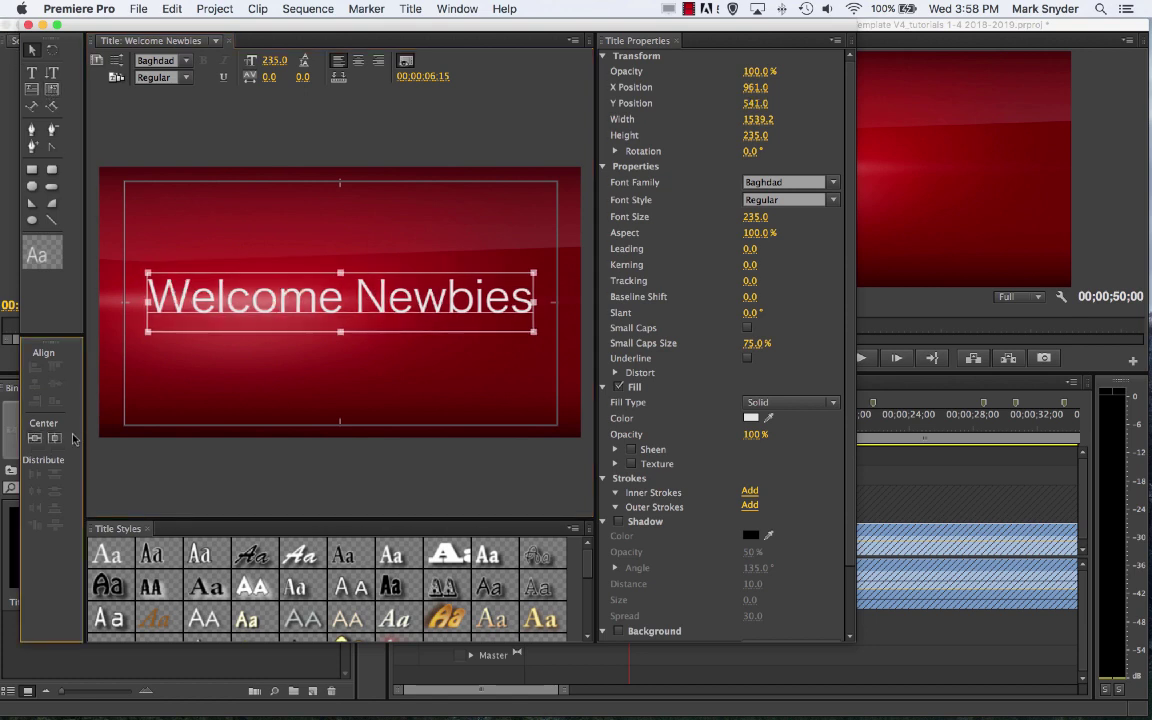
{"action": "left_click", "coordinate": [451, 144]}
{"action": "left_click", "coordinate": [406, 307]}
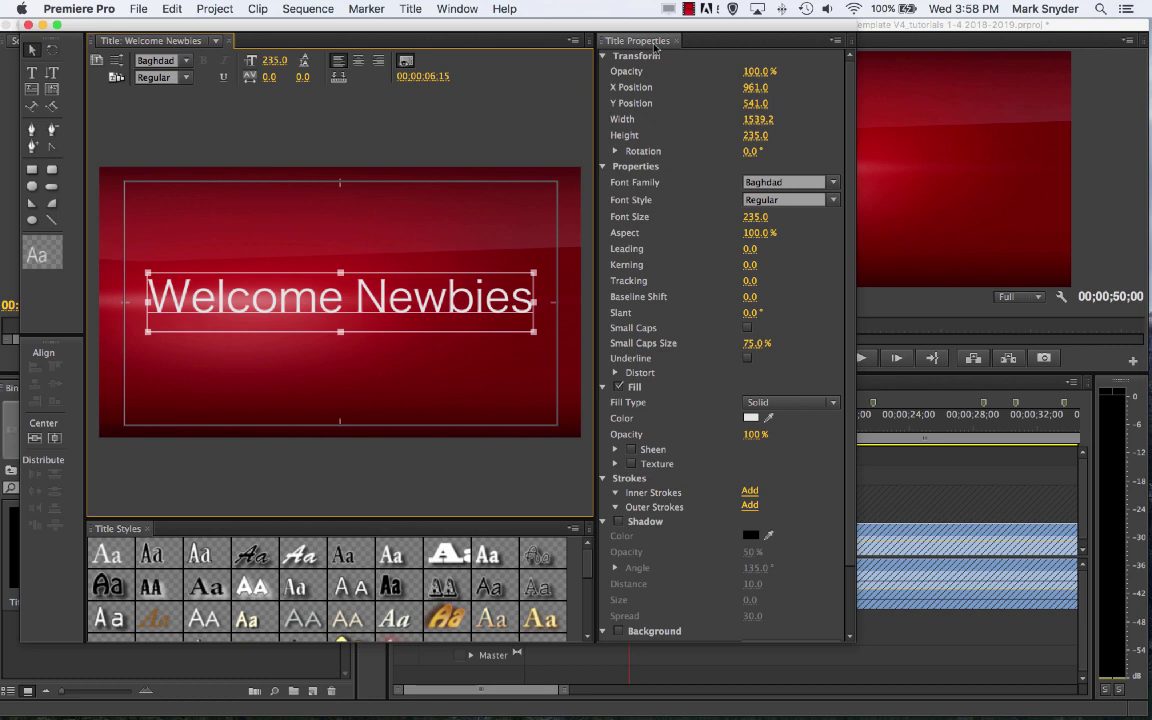
{"action": "left_click", "coordinate": [358, 61]}
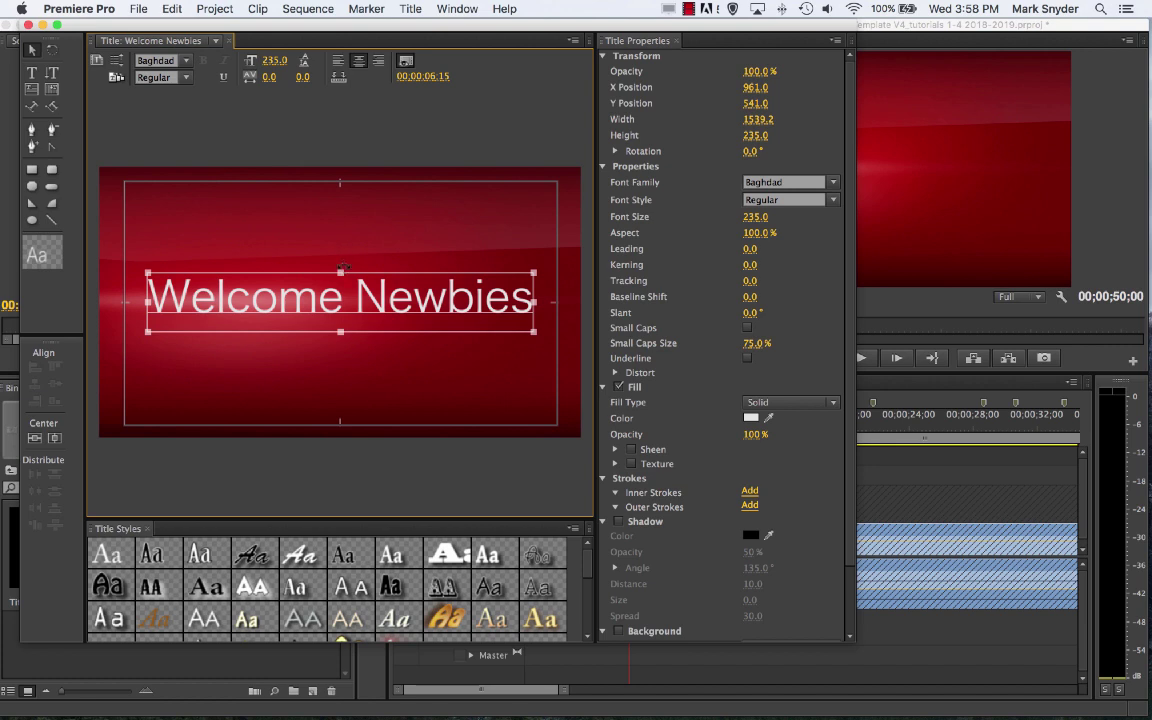
- Return text alignment to left, then browse fonts and settle on Adobe Caslon Pro
{"action": "left_click", "coordinate": [338, 61]}
{"action": "left_click", "coordinate": [785, 182]}
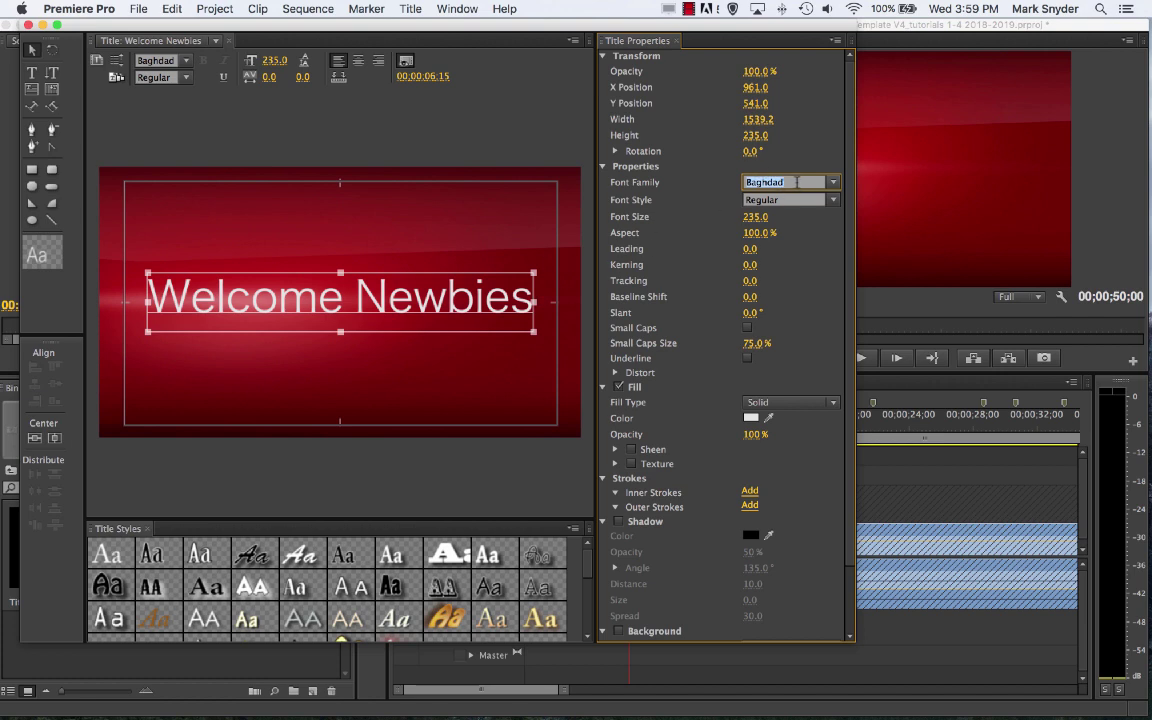
{"action": "type", "text": "Beirut"}
{"action": "scroll", "coordinate": [796, 182], "scroll_direction": "down", "scroll_amount": 1}
{"action": "scroll", "coordinate": [797, 182], "scroll_direction": "down", "scroll_amount": 1}
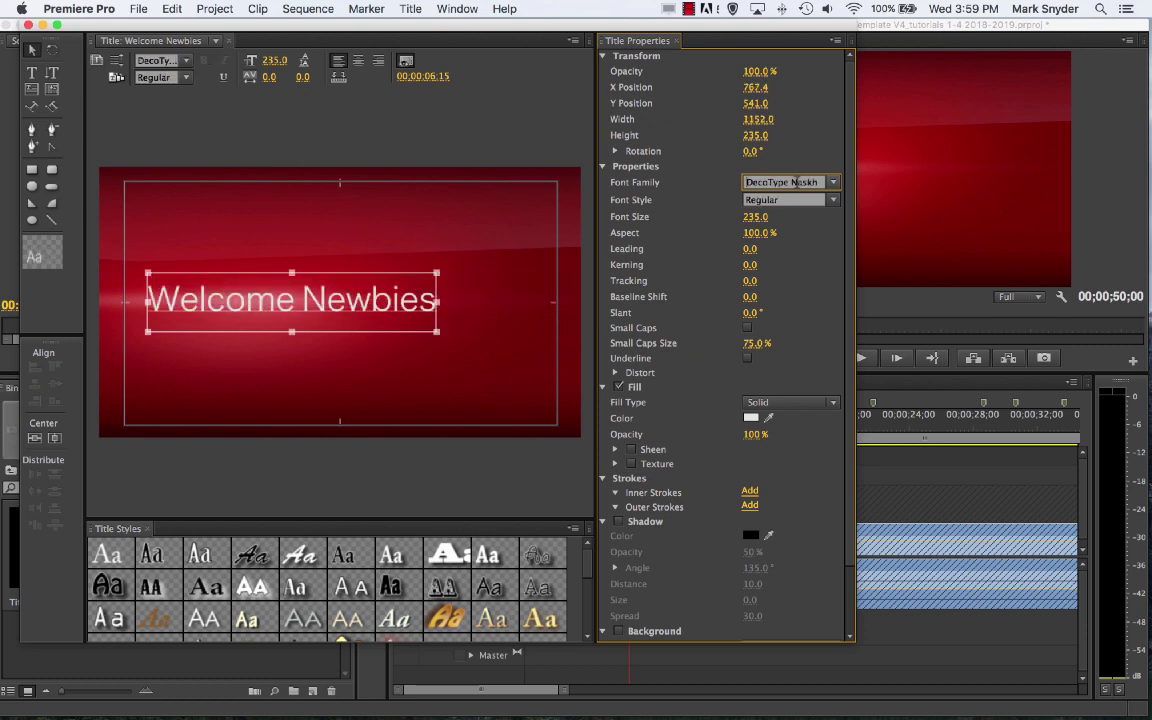
{"action": "scroll", "coordinate": [796, 182], "scroll_direction": "down", "scroll_amount": 1}
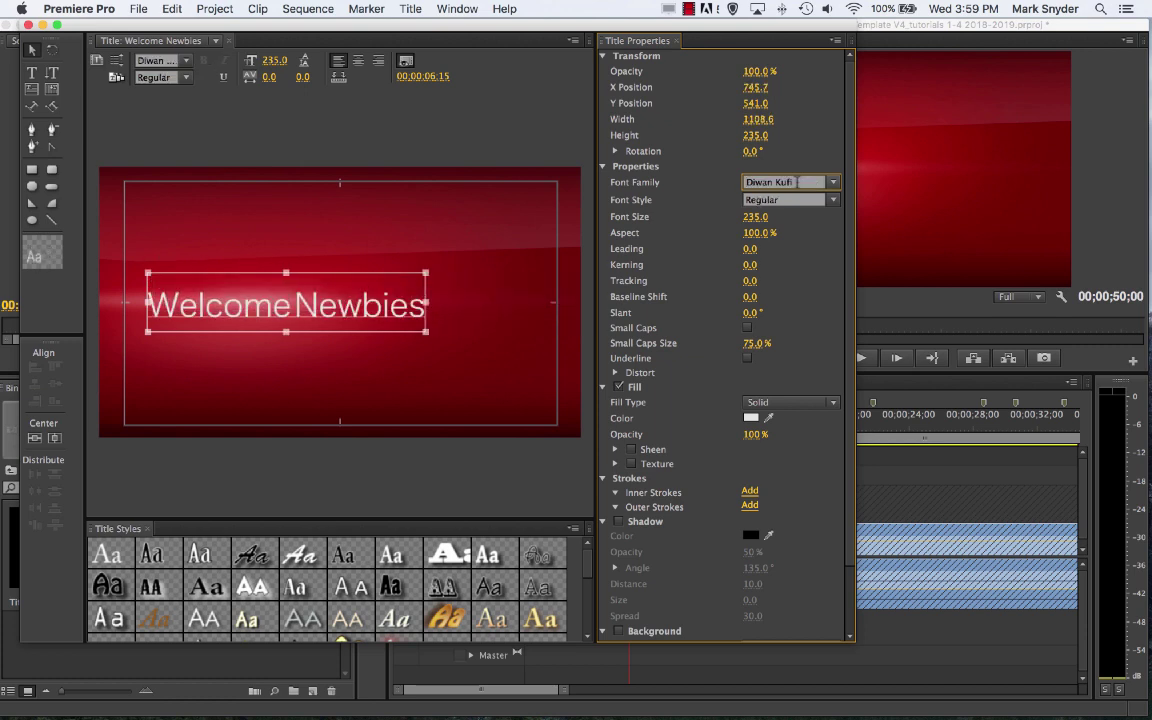
{"action": "scroll", "coordinate": [798, 182], "scroll_direction": "down", "scroll_amount": 1}
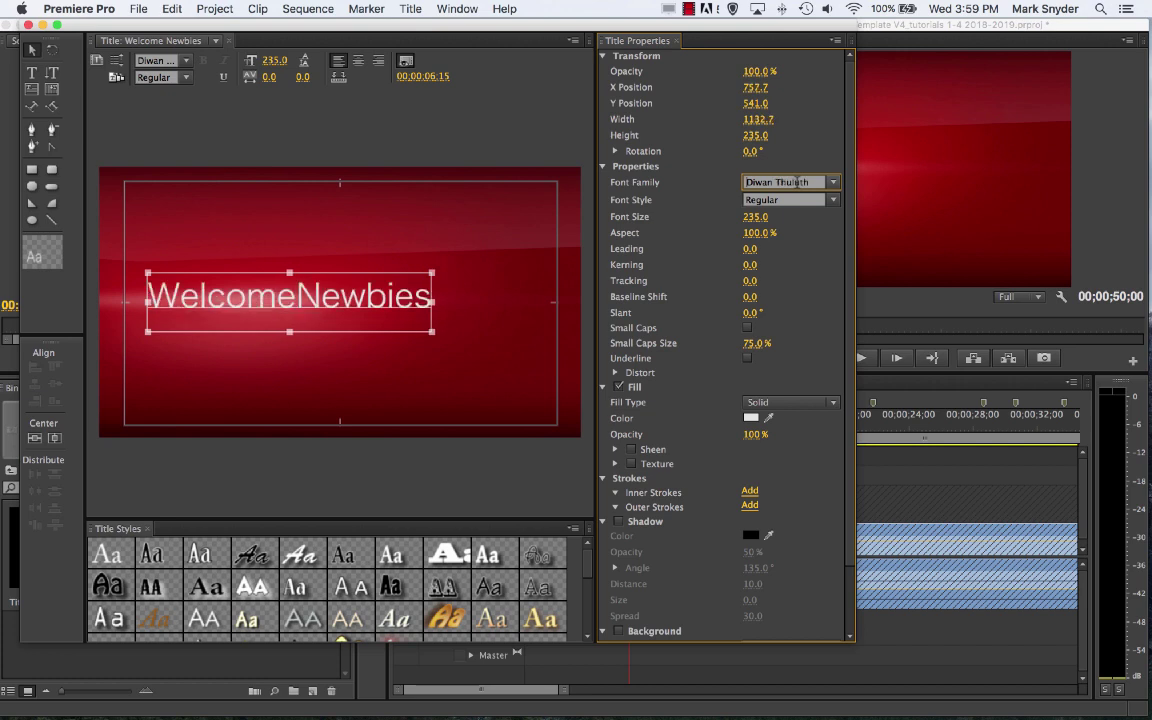
{"action": "scroll", "coordinate": [790, 182], "scroll_direction": "down", "scroll_amount": 3}
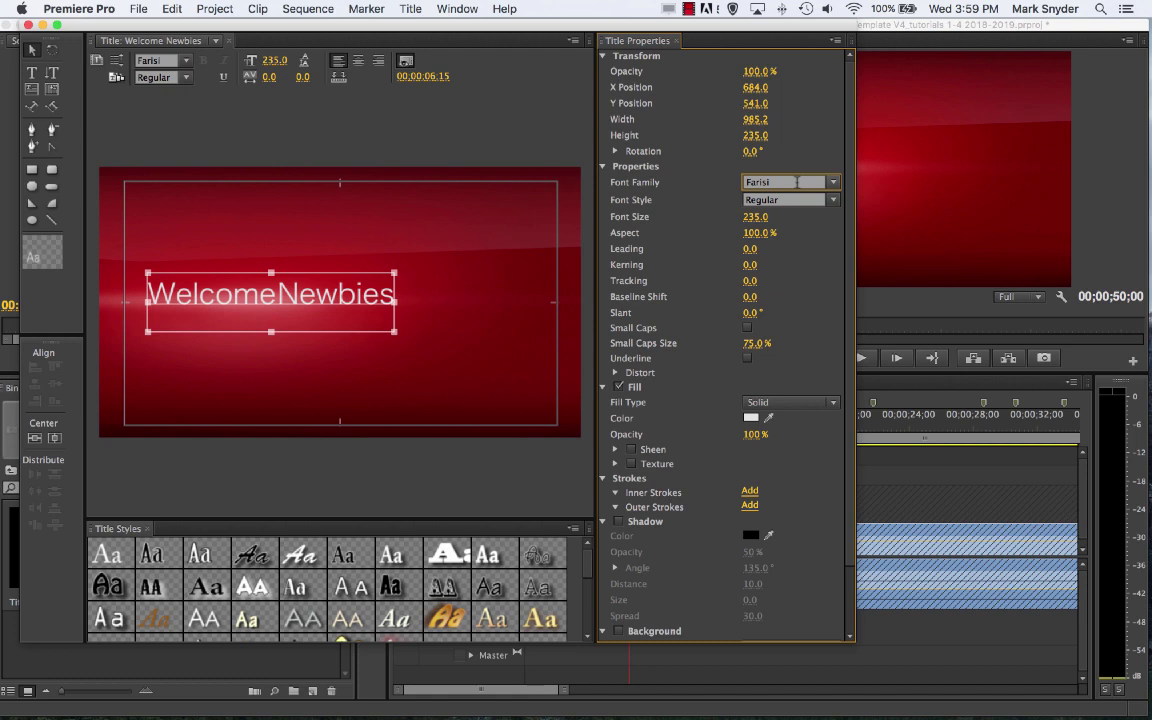
{"action": "scroll", "coordinate": [796, 182], "scroll_direction": "down", "scroll_amount": 2}
{"action": "scroll", "coordinate": [797, 182], "scroll_direction": "down", "scroll_amount": 3}
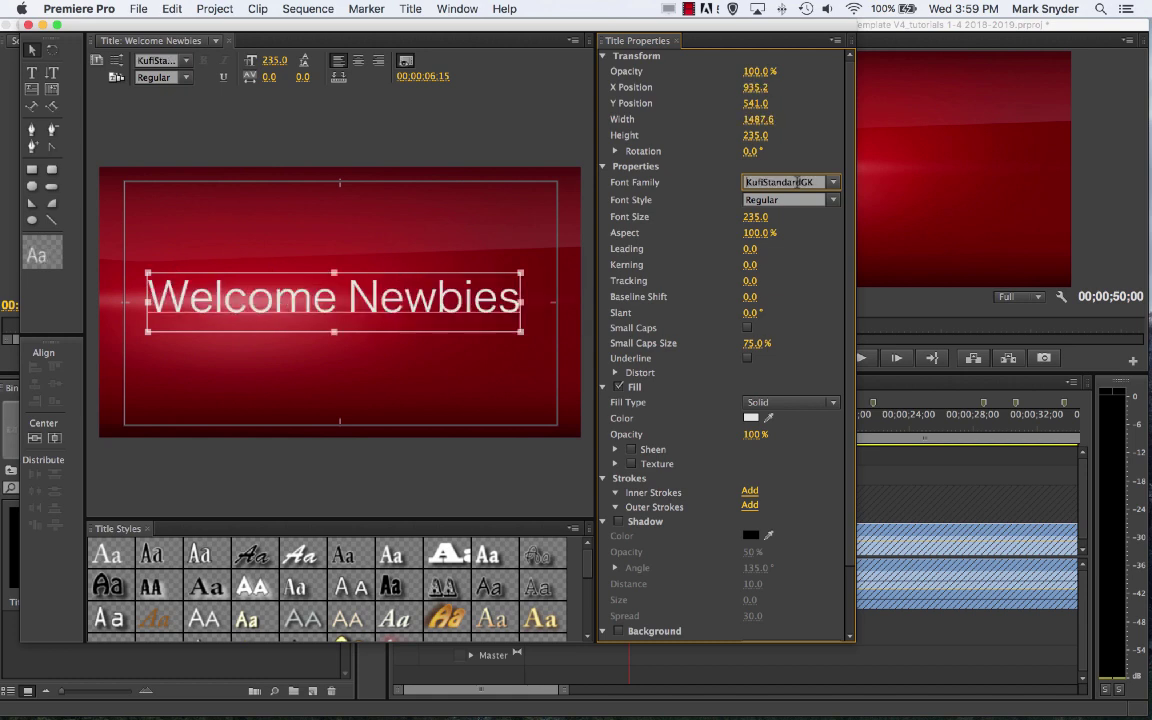
{"action": "scroll", "coordinate": [797, 182], "scroll_direction": "down", "scroll_amount": 2}
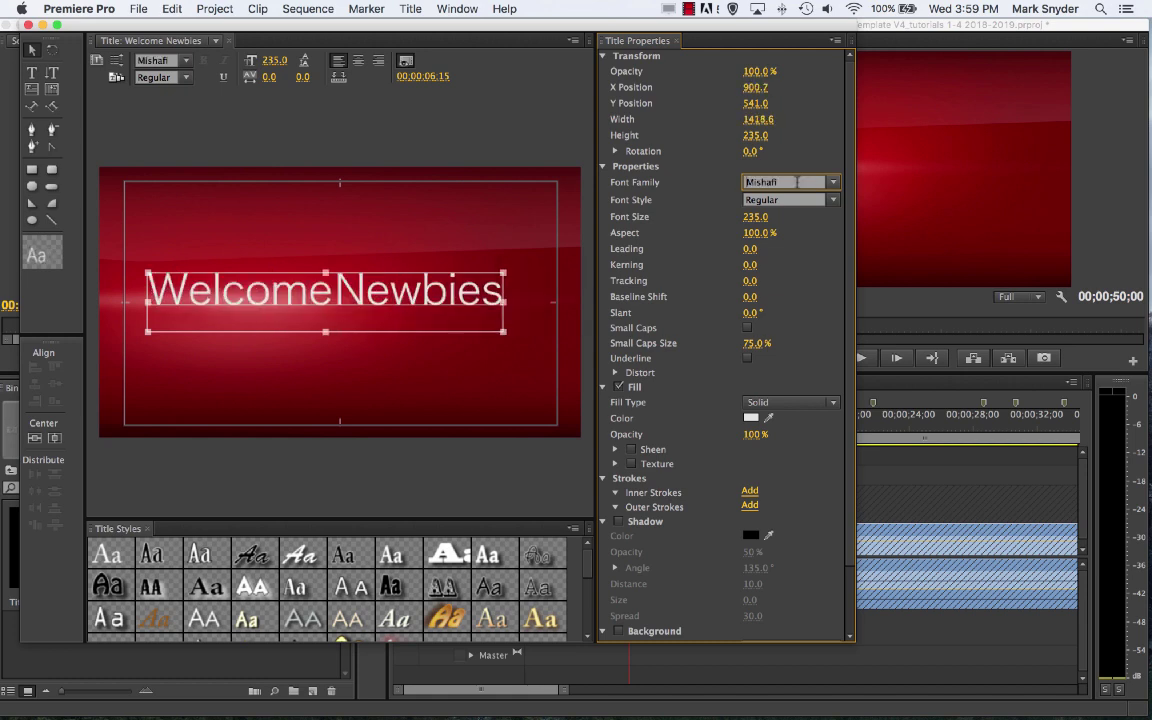
{"action": "scroll", "coordinate": [797, 182], "scroll_direction": "down", "scroll_amount": 1}
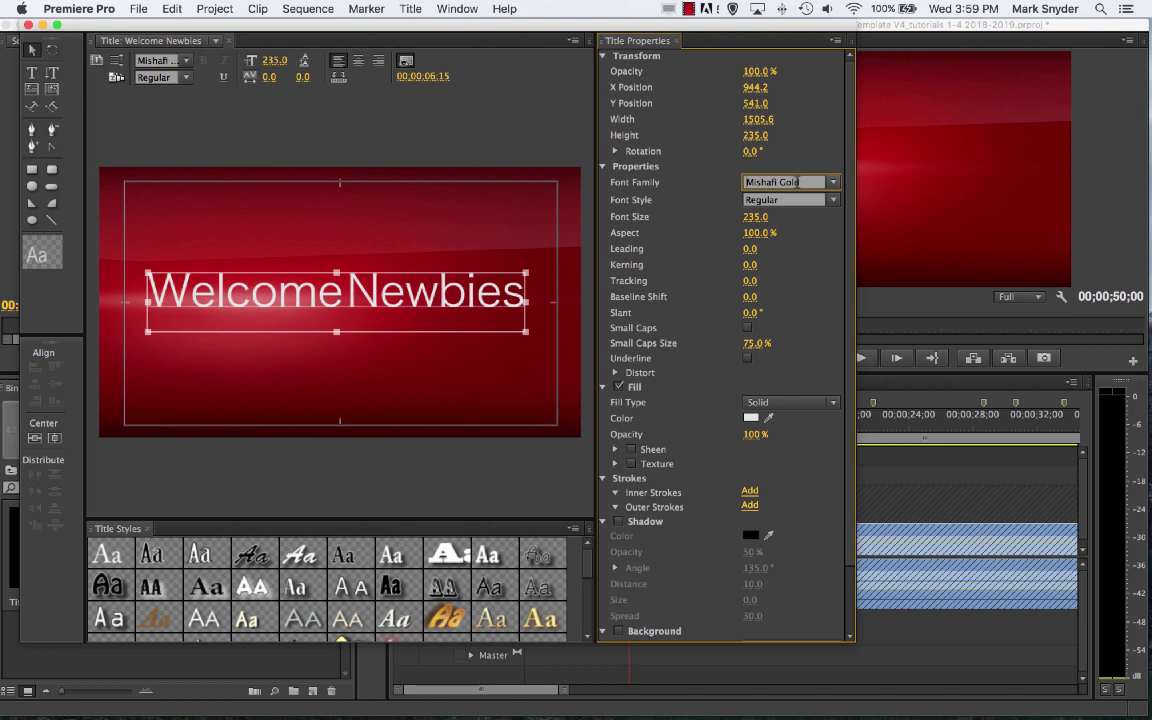
{"action": "type", "text": "Adobe Caslon Pro"}
- Select the whole title line and change its font to Allura, then Arial
{"action": "left_click", "coordinate": [756, 181]}
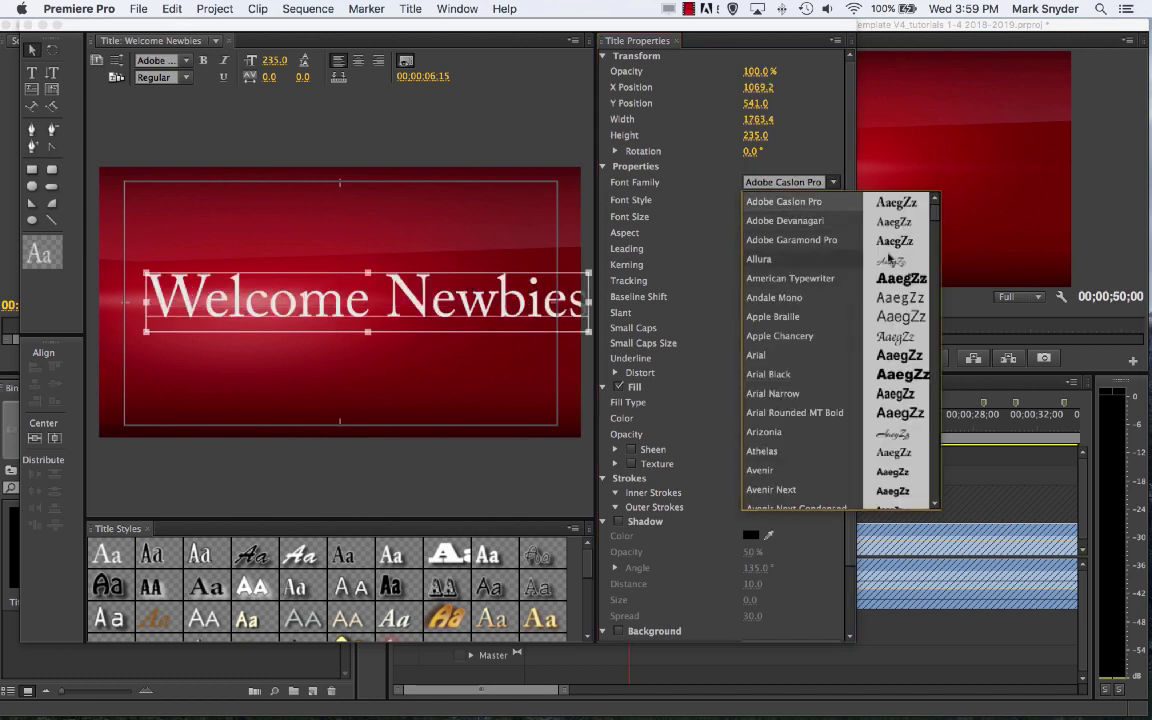
{"action": "left_click", "coordinate": [398, 213]}
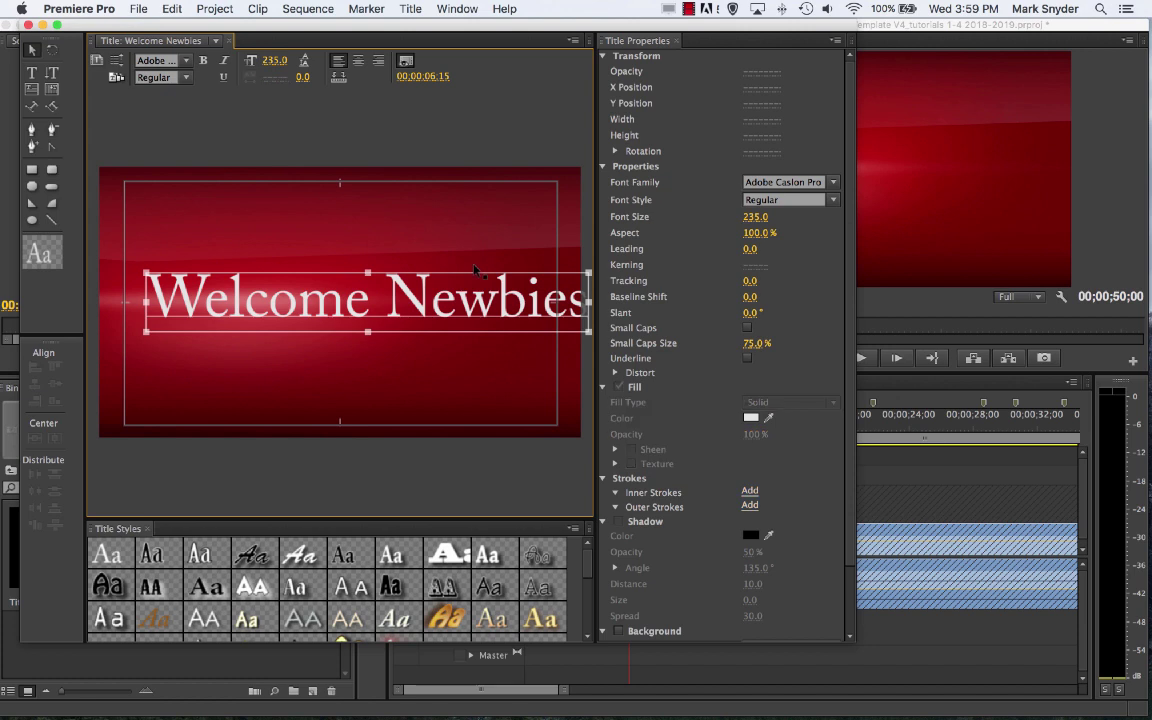
{"action": "double_click", "coordinate": [457, 300]}
{"action": "double_click", "coordinate": [472, 302]}
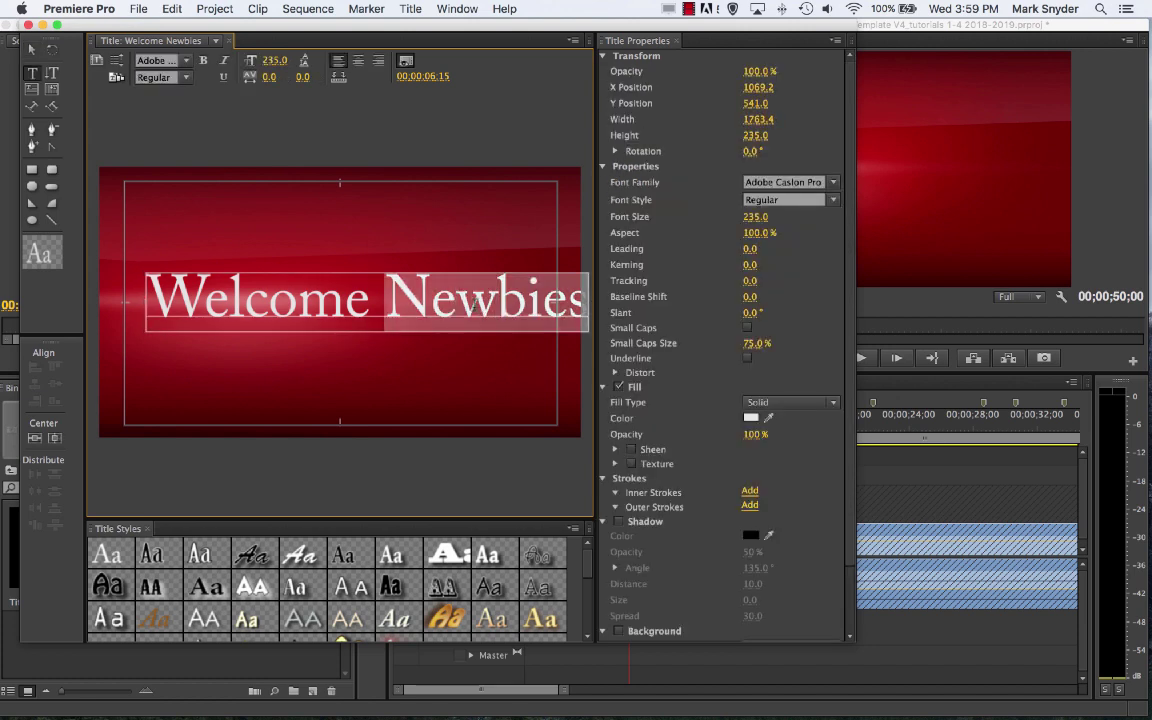
{"action": "triple_click", "coordinate": [455, 288]}
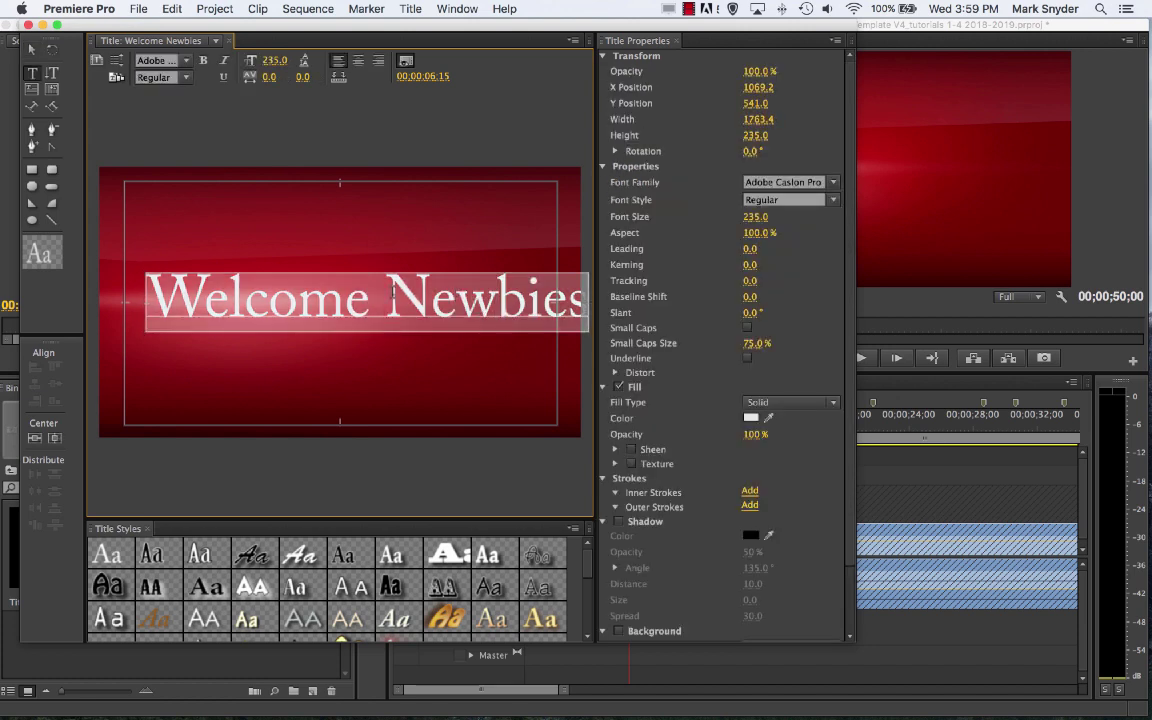
{"action": "left_click", "coordinate": [831, 184]}
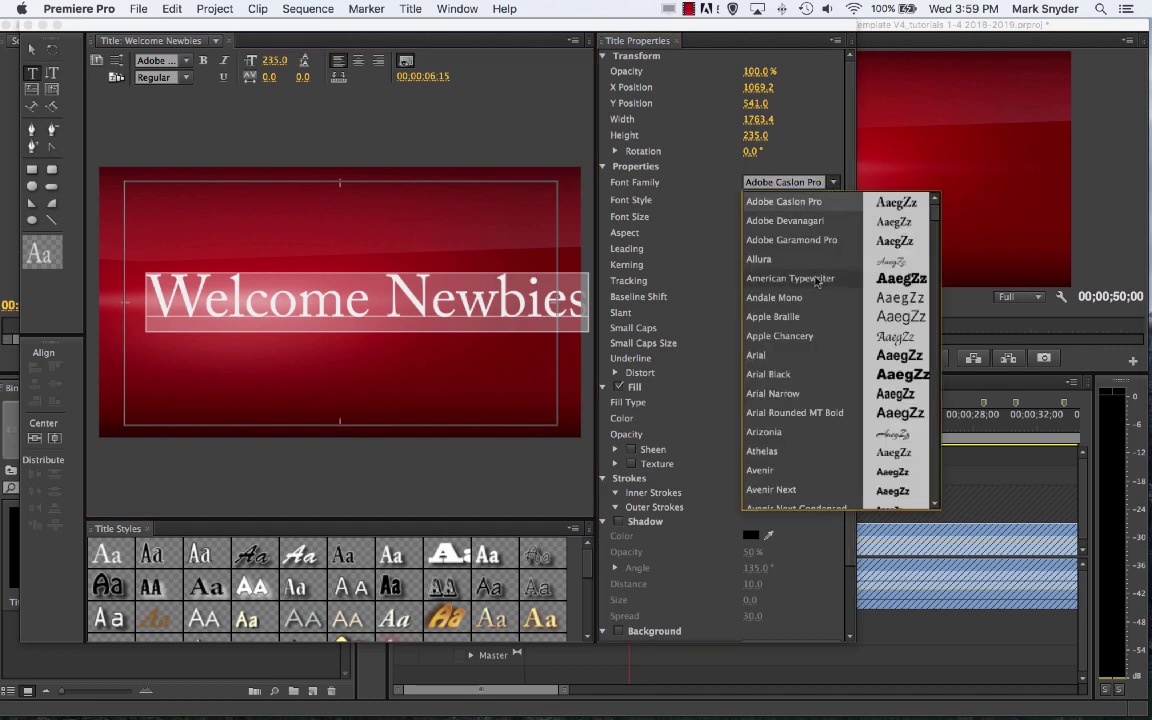
{"action": "left_click", "coordinate": [758, 259]}
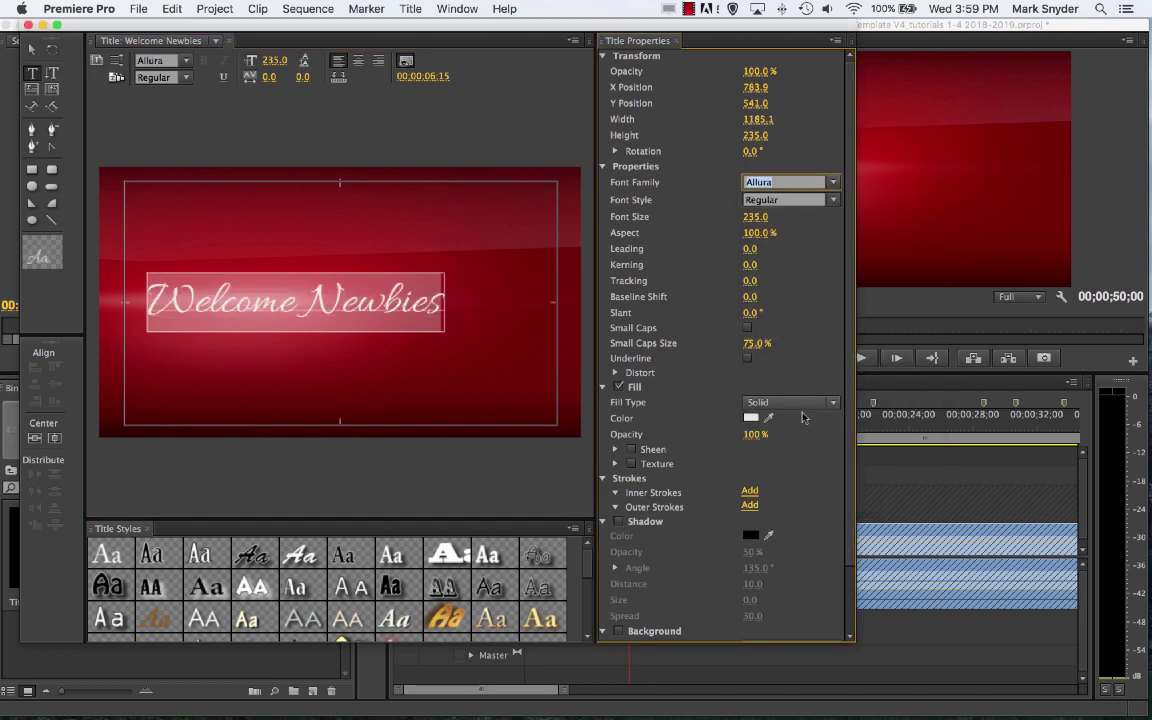
{"action": "left_click", "coordinate": [831, 184]}
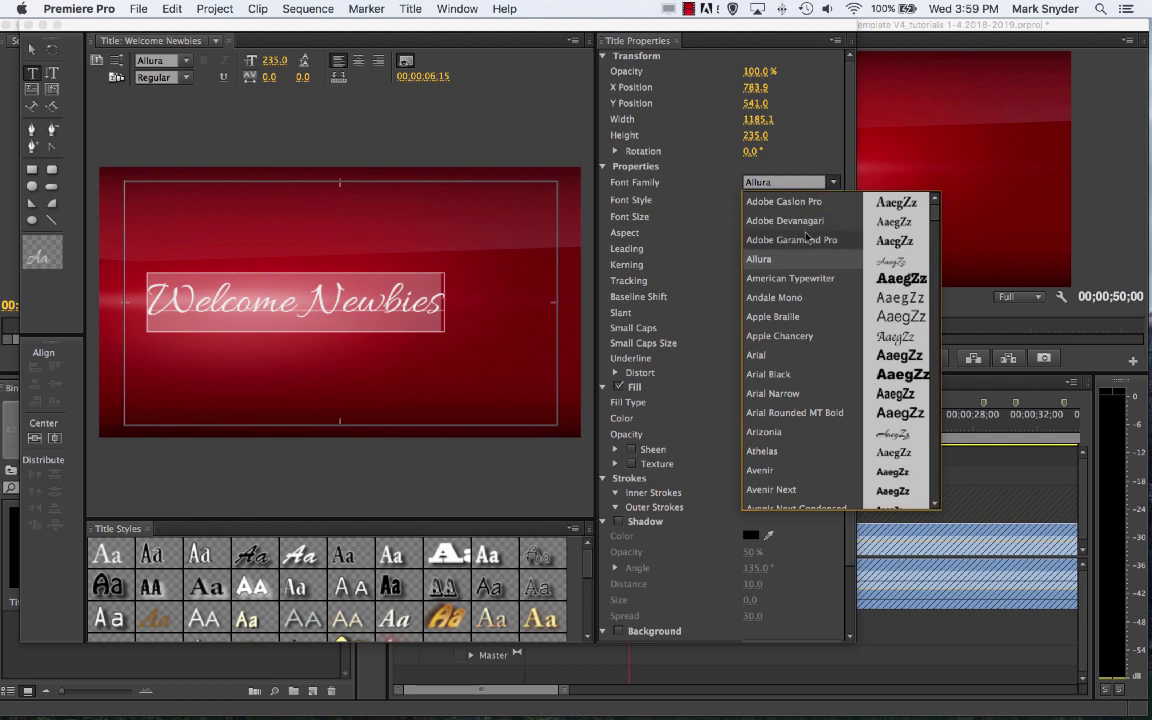
{"action": "left_click", "coordinate": [784, 358]}
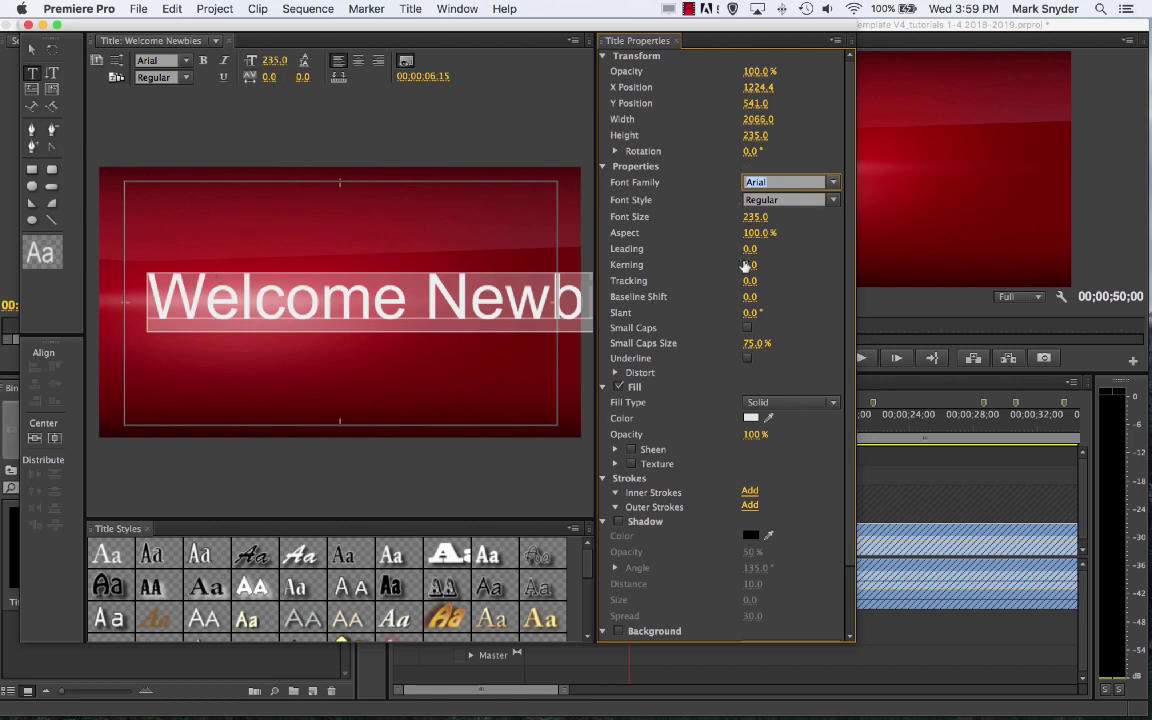
- Shrink the Arial text to size 179 and recentre it at X 961, Y 541
{"action": "left_click_drag", "start_coordinate": [755, 218], "coordinate": [693, 218]}
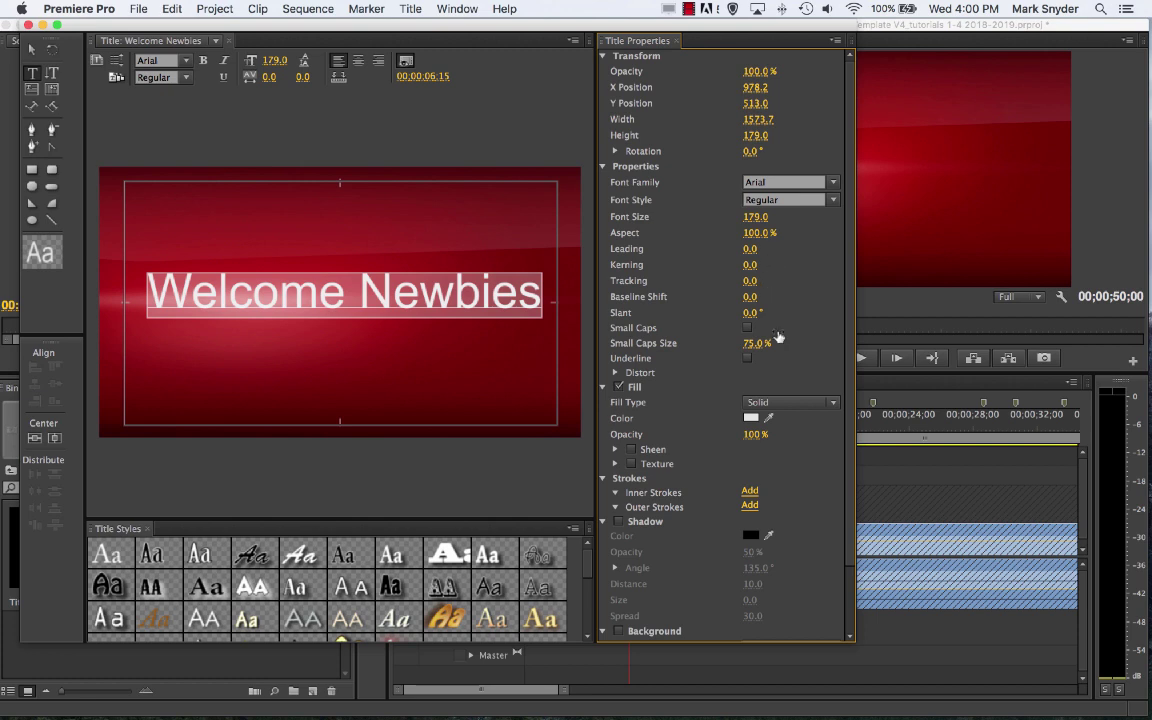
{"action": "left_click", "coordinate": [35, 438]}
{"action": "left_click", "coordinate": [55, 438]}
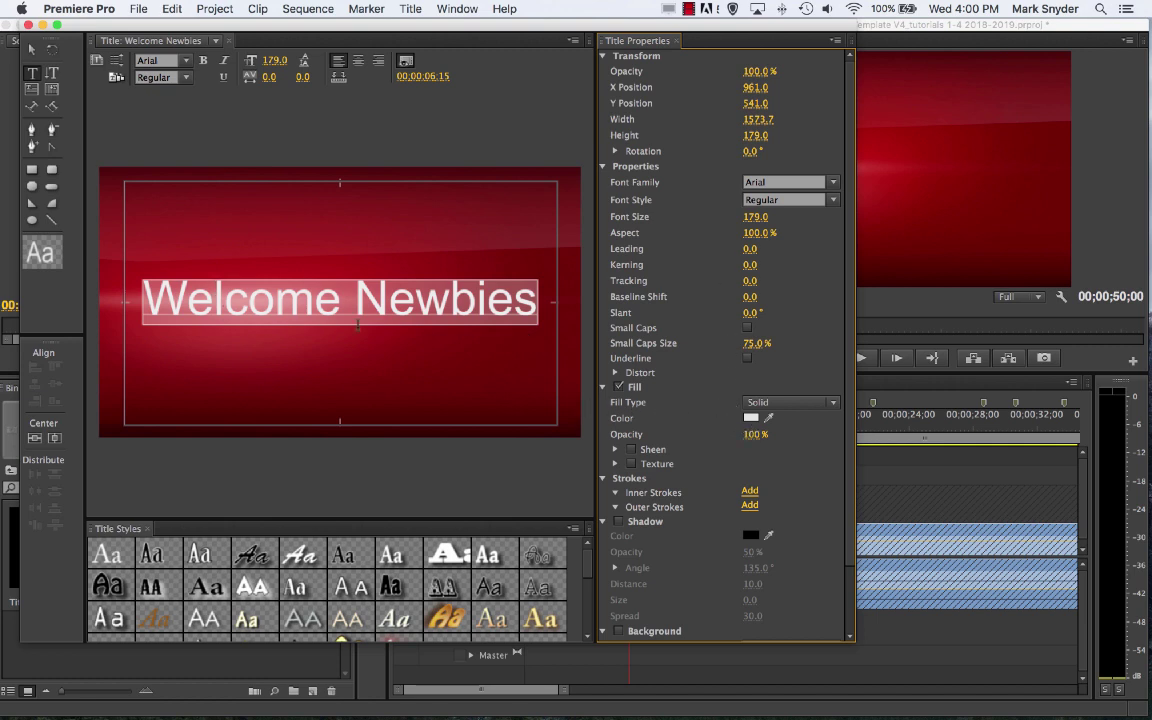
- Give the title text a saturated blue fill colour
{"action": "left_click", "coordinate": [750, 418]}
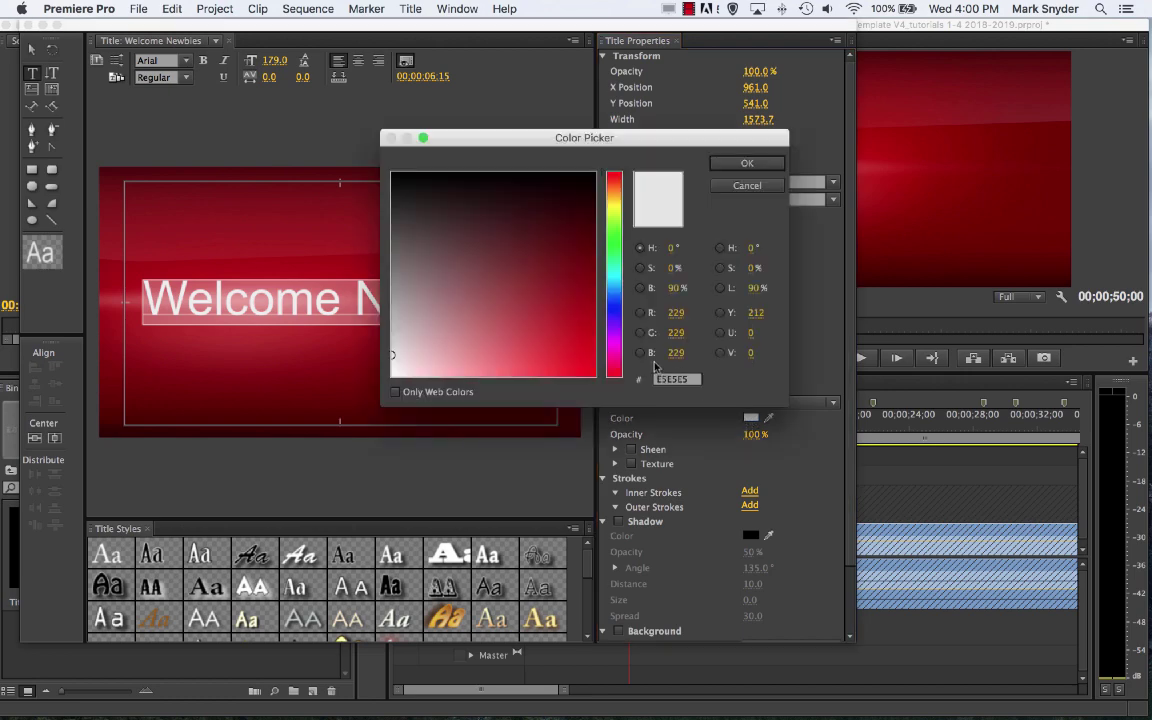
{"action": "left_click", "coordinate": [615, 313]}
{"action": "left_click", "coordinate": [745, 163]}
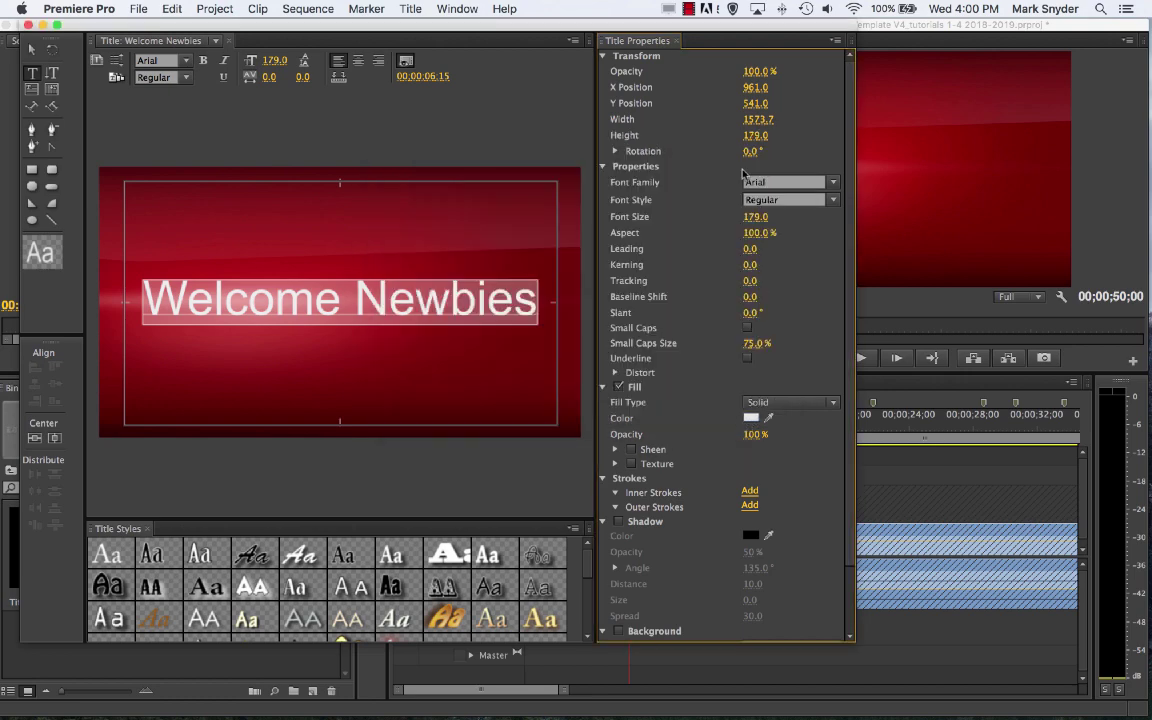
{"action": "left_click", "coordinate": [750, 418]}
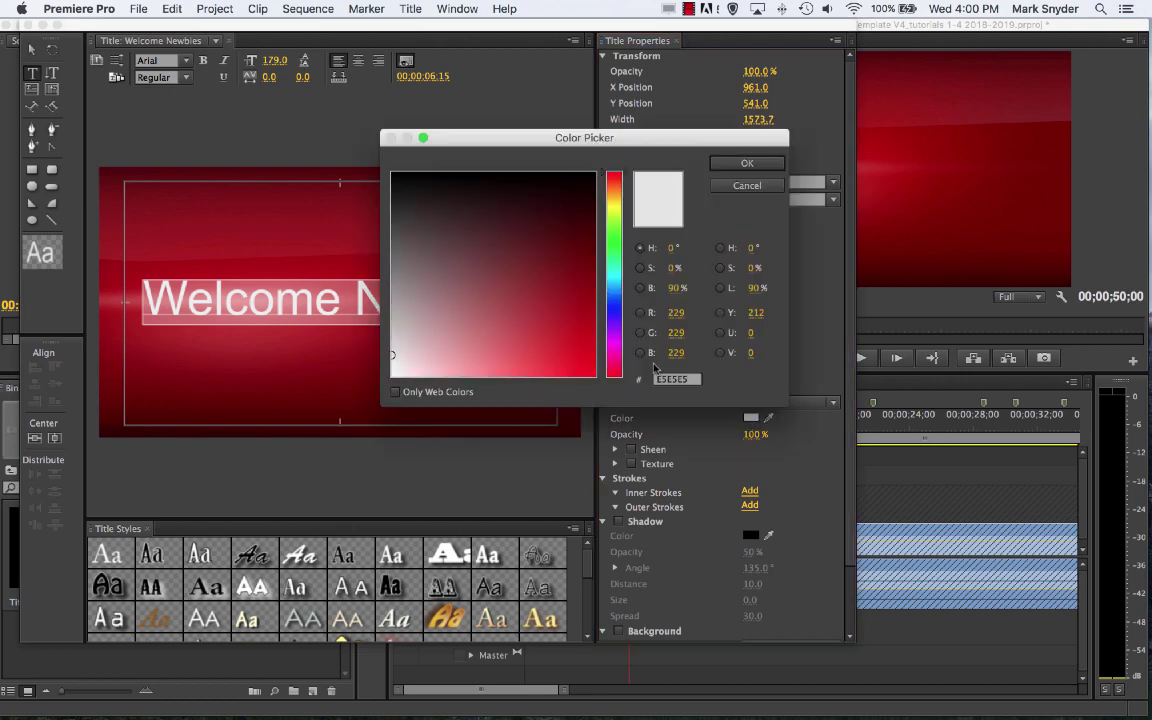
{"action": "left_click", "coordinate": [612, 316]}
{"action": "left_click", "coordinate": [566, 321]}
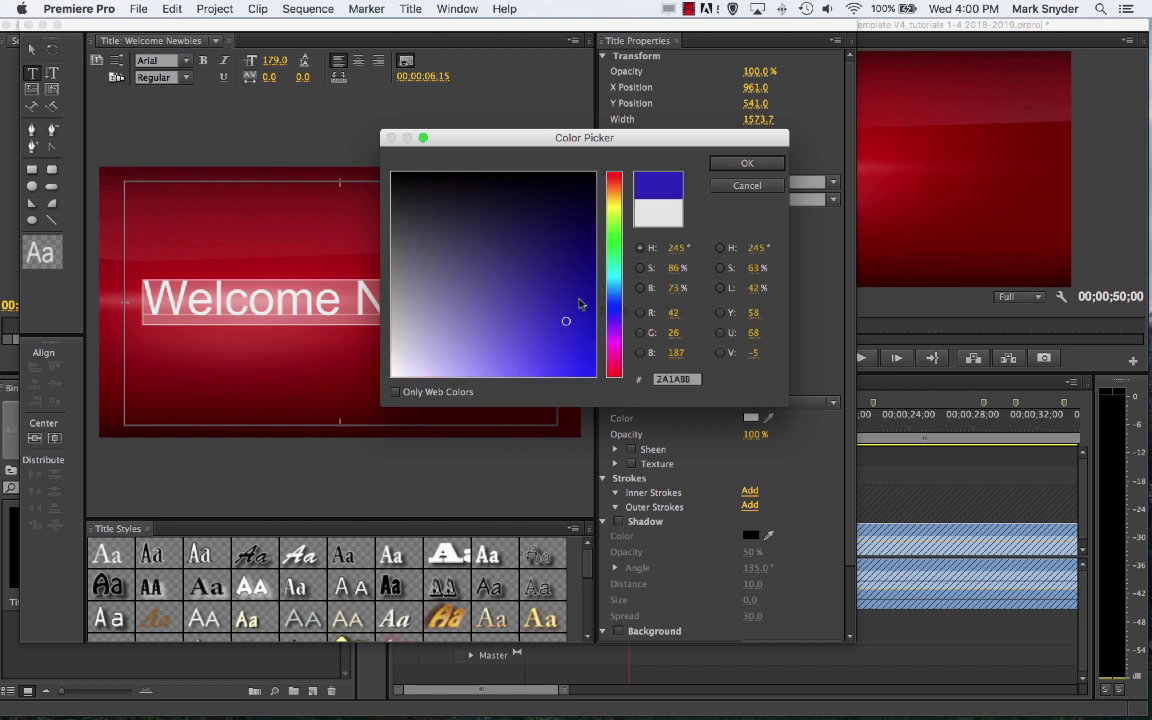
{"action": "left_click", "coordinate": [745, 164]}
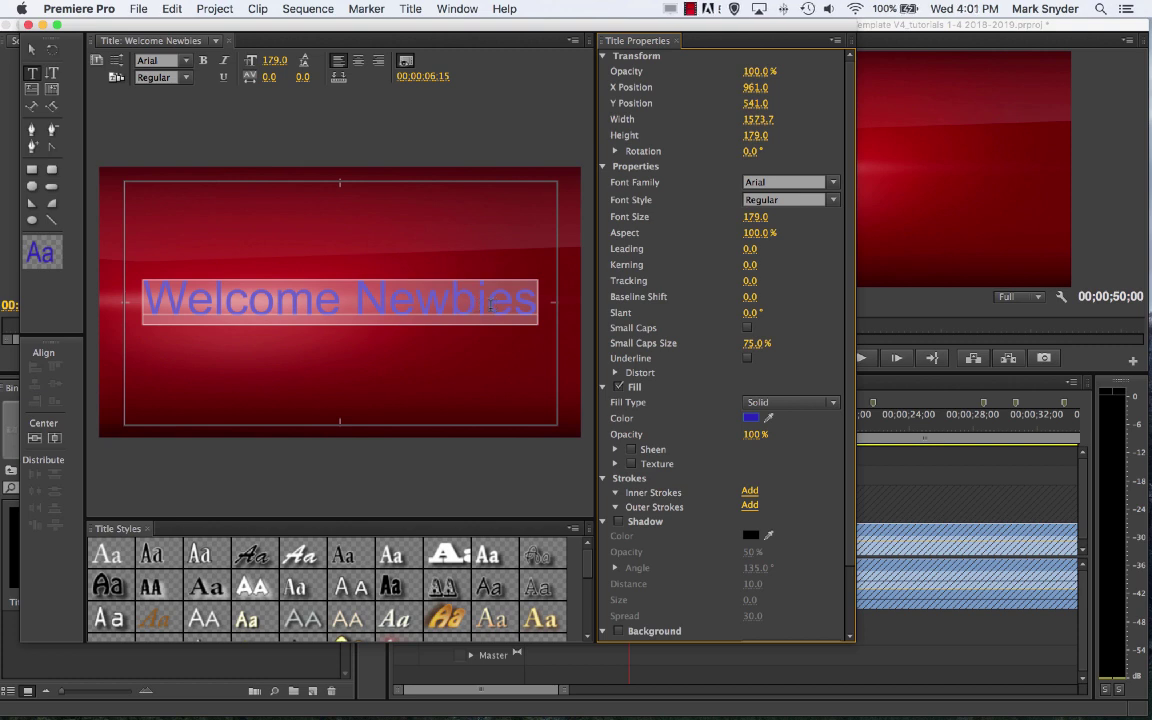
- Change the text fill colour to light grey D4D4D4
{"action": "left_click", "coordinate": [751, 419]}
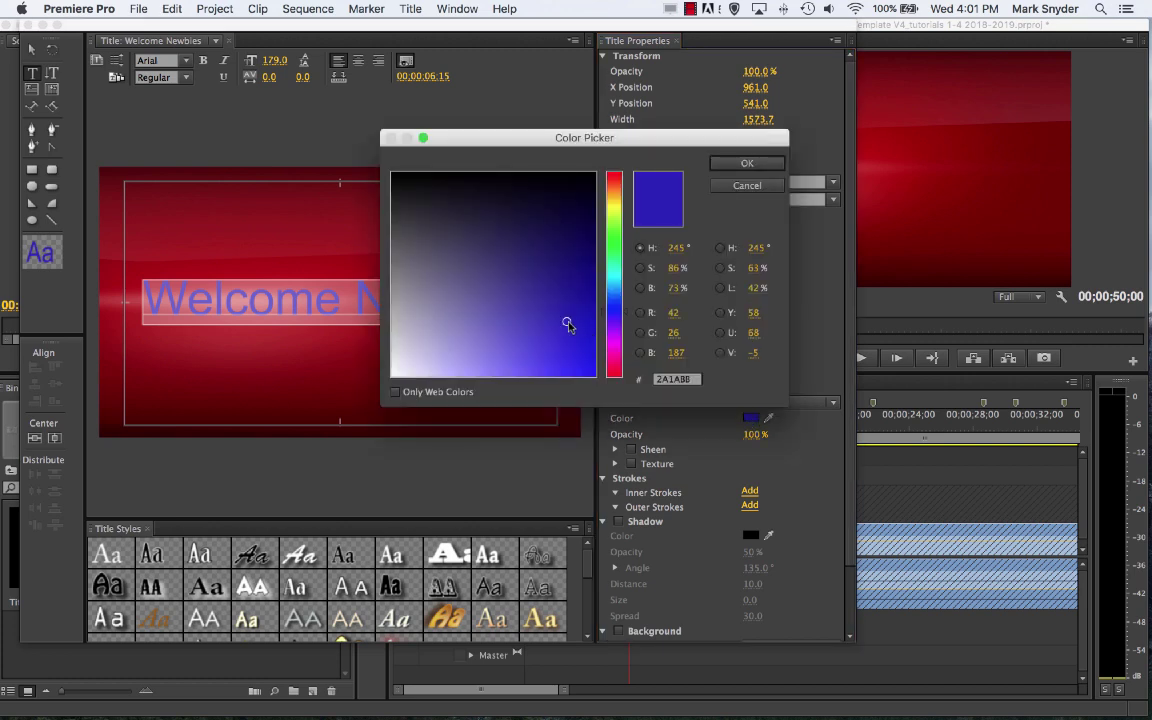
{"action": "left_click_drag", "start_coordinate": [571, 327], "coordinate": [389, 344]}
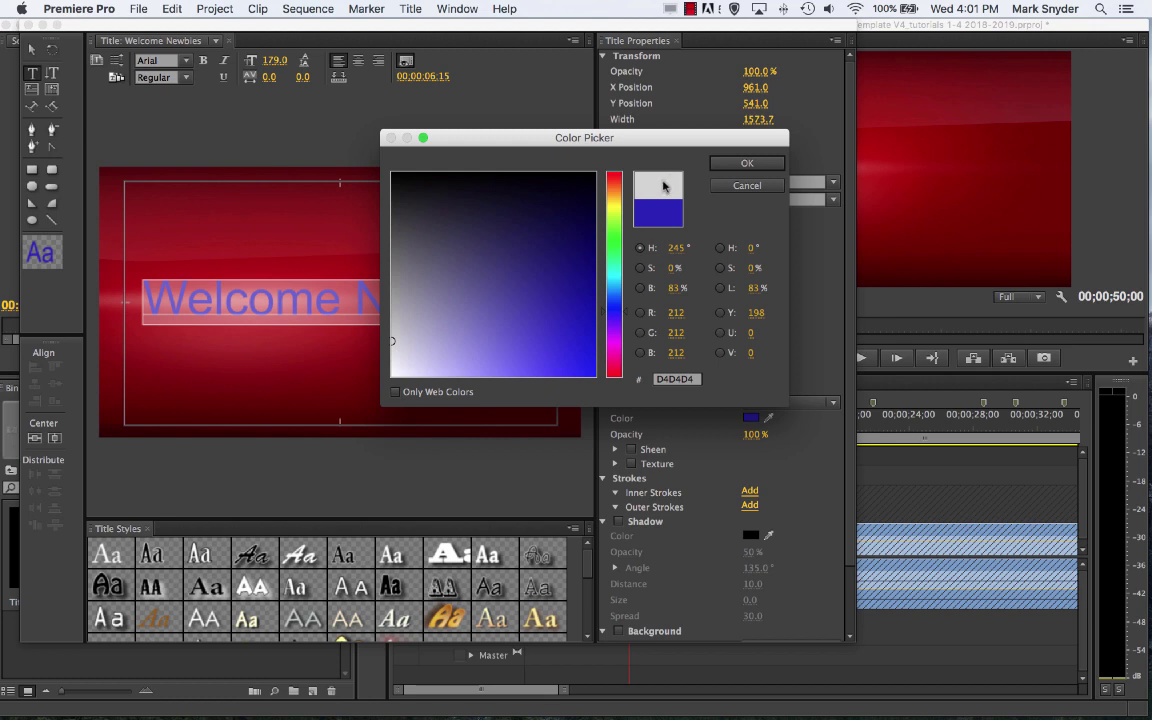
{"action": "left_click", "coordinate": [747, 164]}
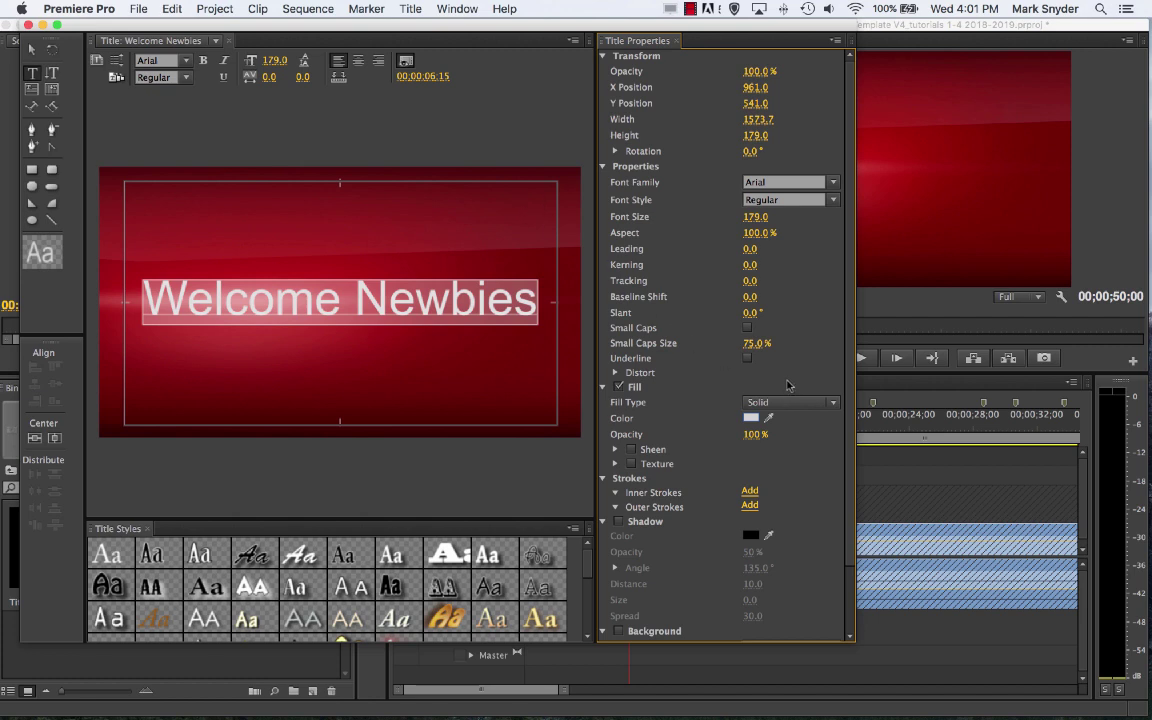
- Add an outer stroke to the Welcome Newbies text at size 3, then switch it off
{"action": "scroll", "coordinate": [790, 450], "scroll_direction": "down", "scroll_amount": 3}
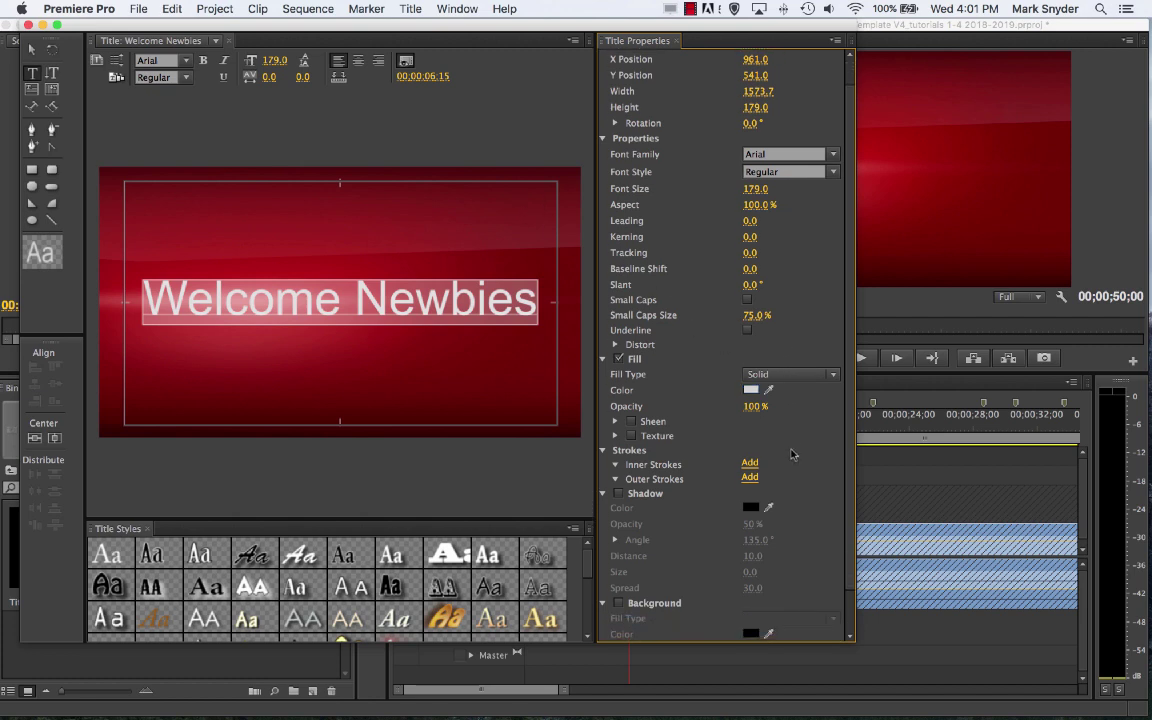
{"action": "scroll", "coordinate": [790, 448], "scroll_direction": "down", "scroll_amount": 3}
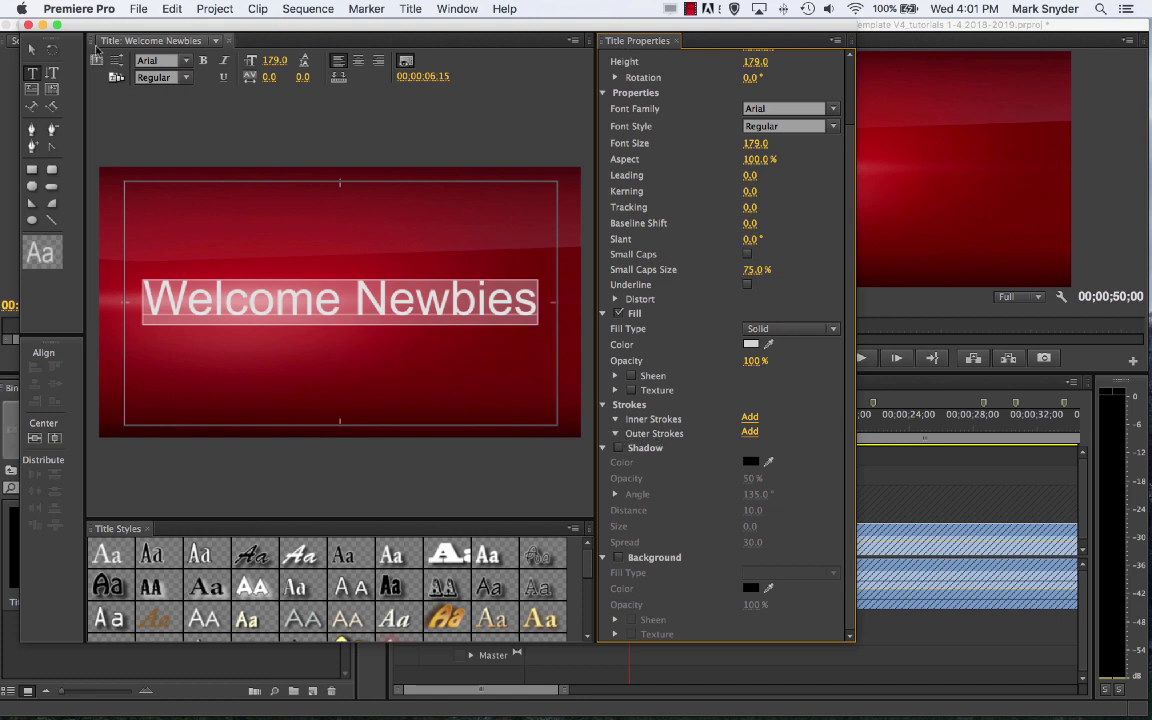
{"action": "left_click", "coordinate": [32, 49]}
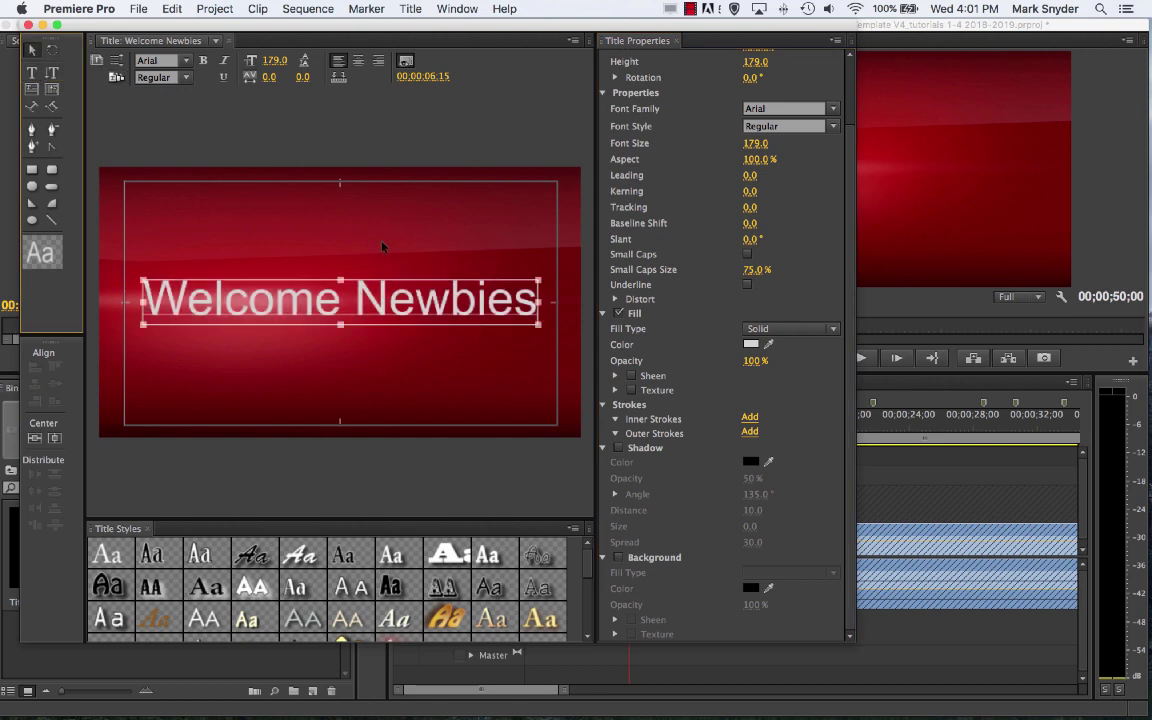
{"action": "left_click", "coordinate": [750, 432]}
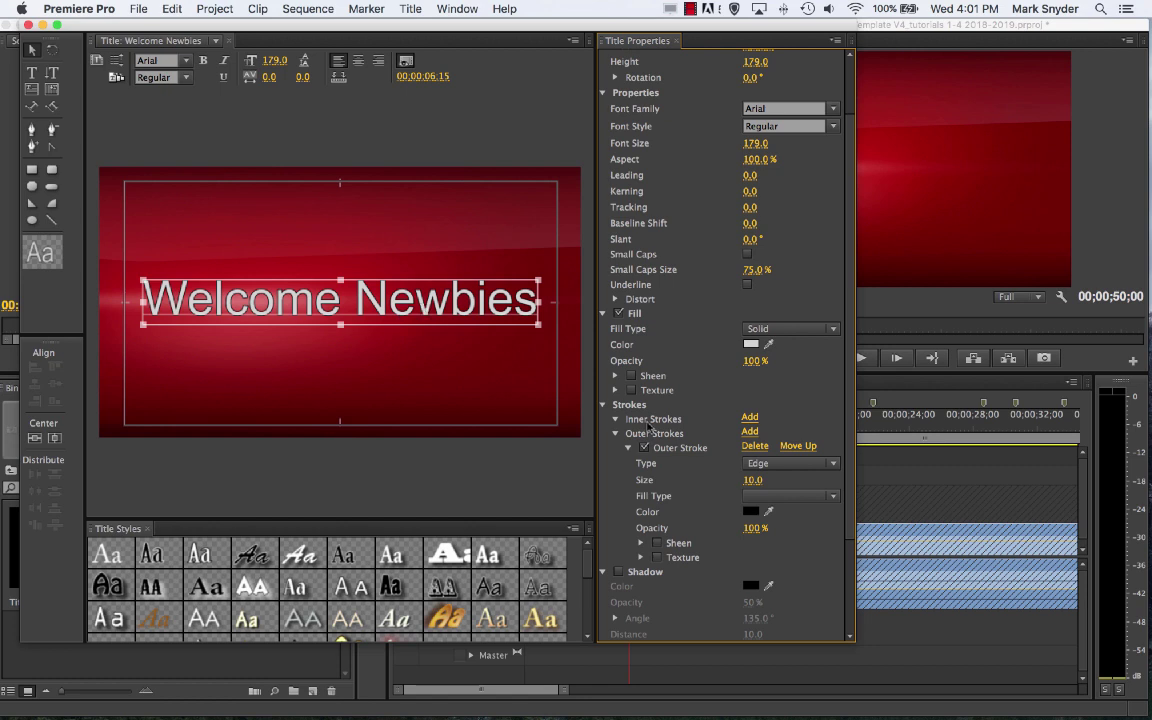
{"action": "mouse_move", "coordinate": [752, 480]}
{"action": "left_mouse_down"}
{"action": "mouse_move", "coordinate": [790, 480]}
{"action": "mouse_move", "coordinate": [733, 480]}
{"action": "left_mouse_up"}
{"action": "left_click", "coordinate": [755, 480]}
{"action": "type", "text": "3"}
{"action": "key", "text": "Return"}
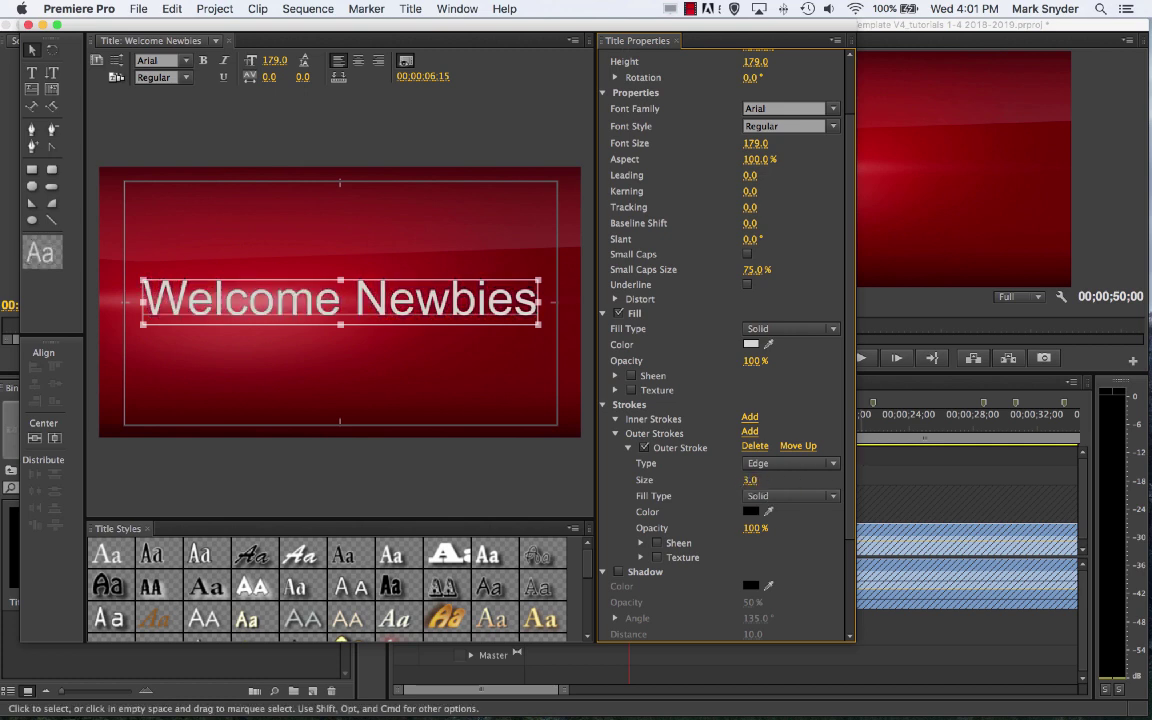
{"action": "left_click", "coordinate": [644, 448]}
- Turn on a drop shadow for the text, then deselect it and close the Titler
{"action": "scroll", "coordinate": [630, 520], "scroll_direction": "down", "scroll_amount": 2}
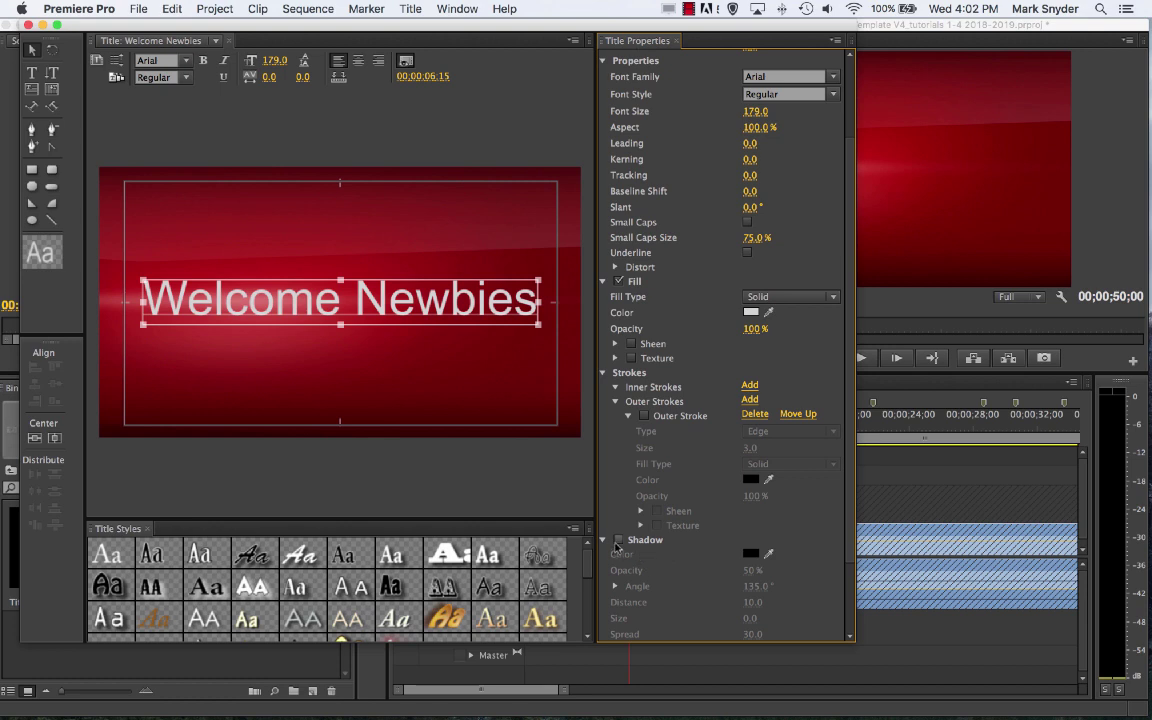
{"action": "scroll", "coordinate": [640, 552], "scroll_direction": "down", "scroll_amount": 3}
{"action": "scroll", "coordinate": [697, 551], "scroll_direction": "down", "scroll_amount": 1}
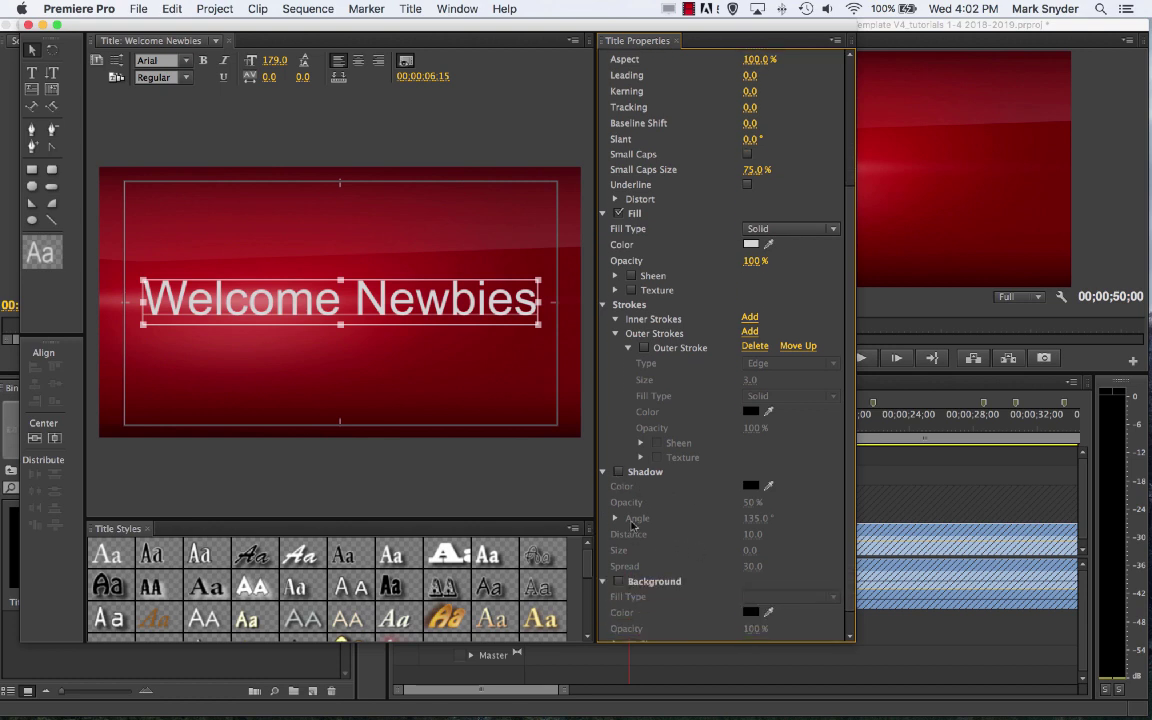
{"action": "left_click", "coordinate": [619, 472]}
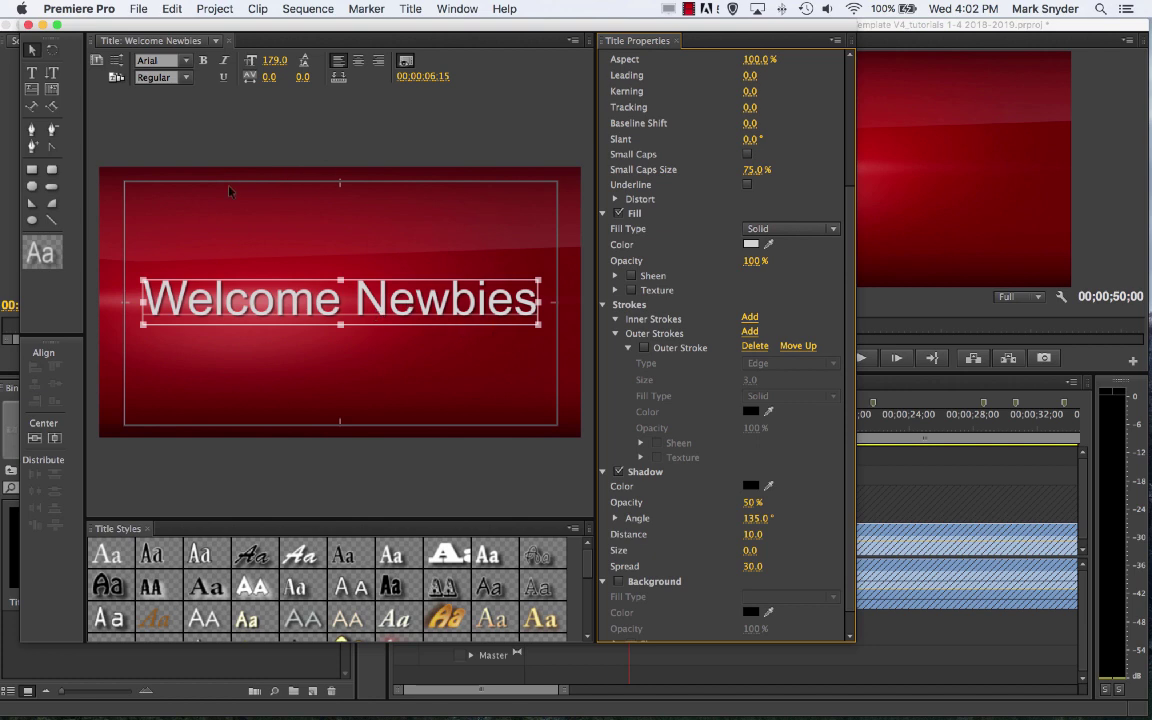
{"action": "left_click", "coordinate": [618, 472]}
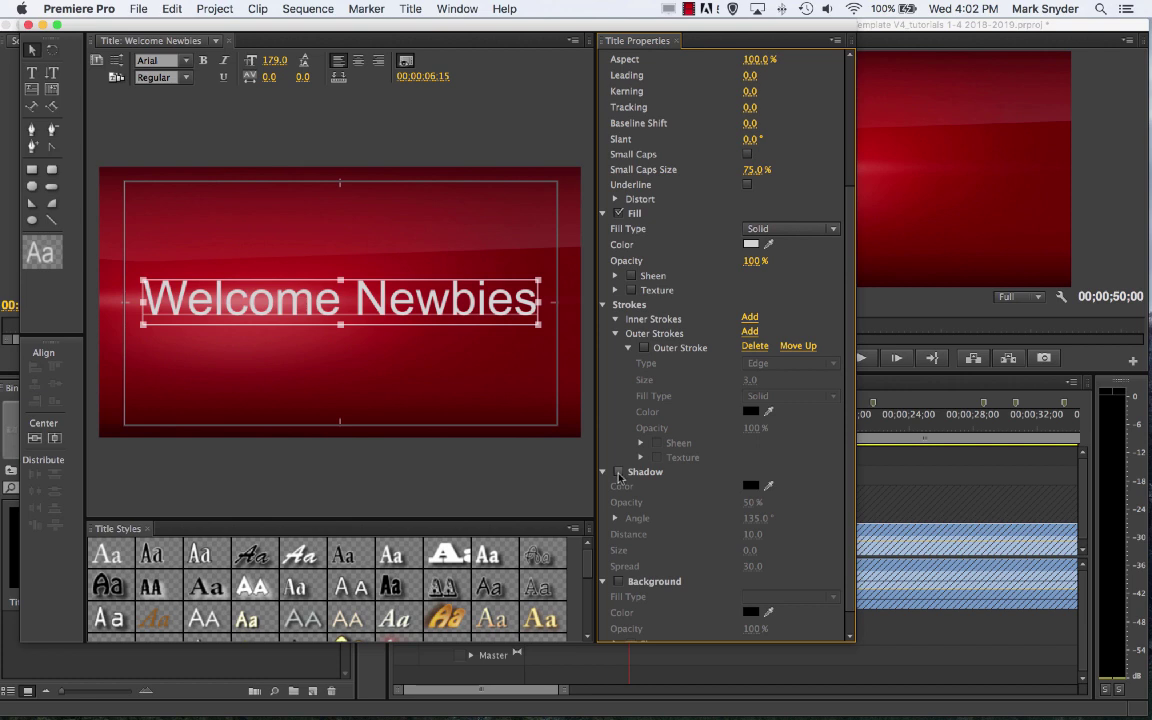
{"action": "left_click", "coordinate": [618, 472]}
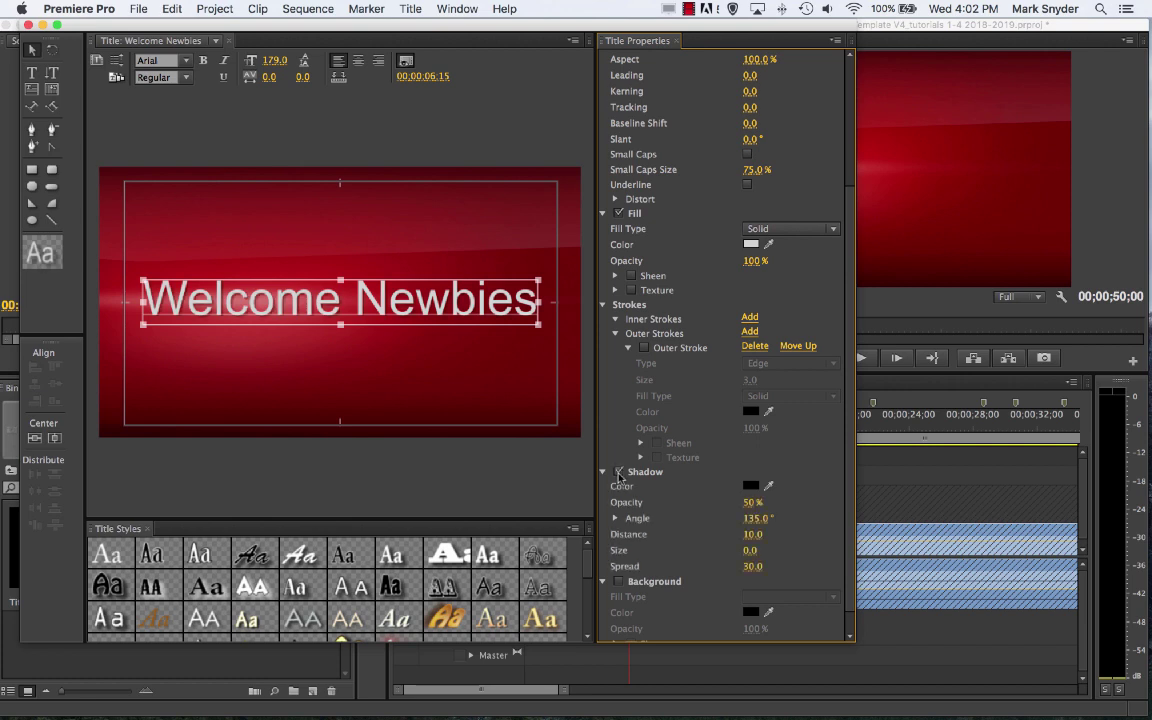
{"action": "scroll", "coordinate": [710, 450], "scroll_direction": "down", "scroll_amount": 1}
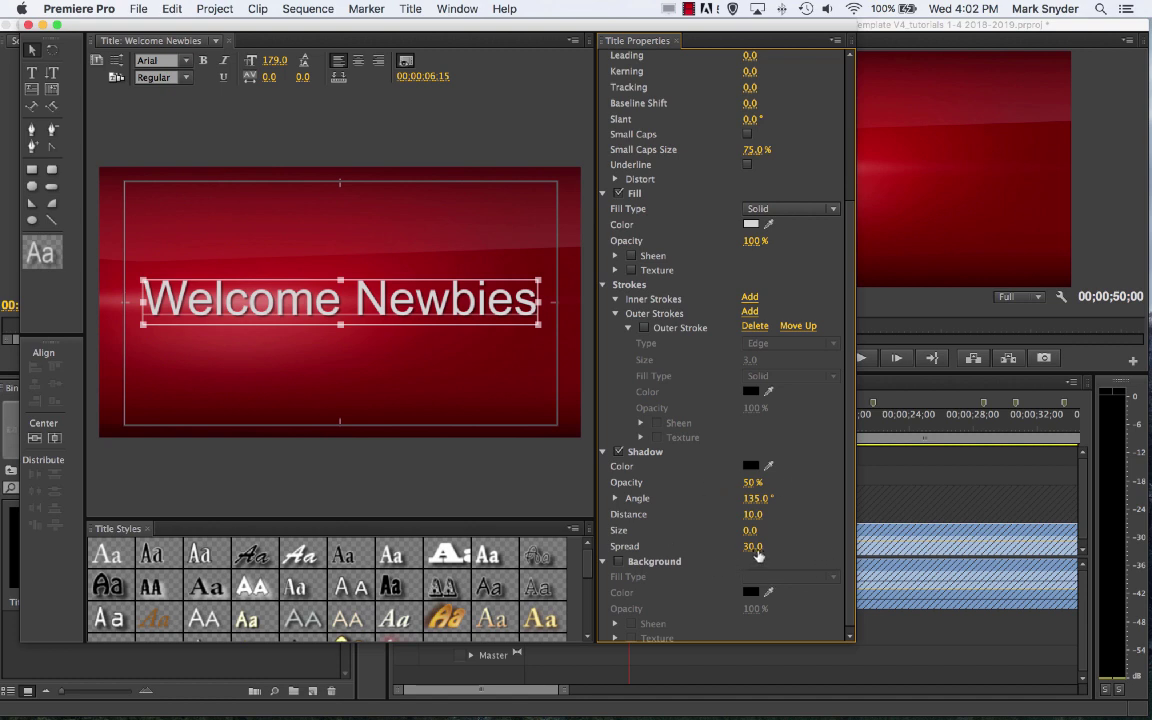
{"action": "scroll", "coordinate": [792, 553], "scroll_direction": "up", "scroll_amount": 5}
{"action": "scroll", "coordinate": [792, 553], "scroll_direction": "up", "scroll_amount": 5}
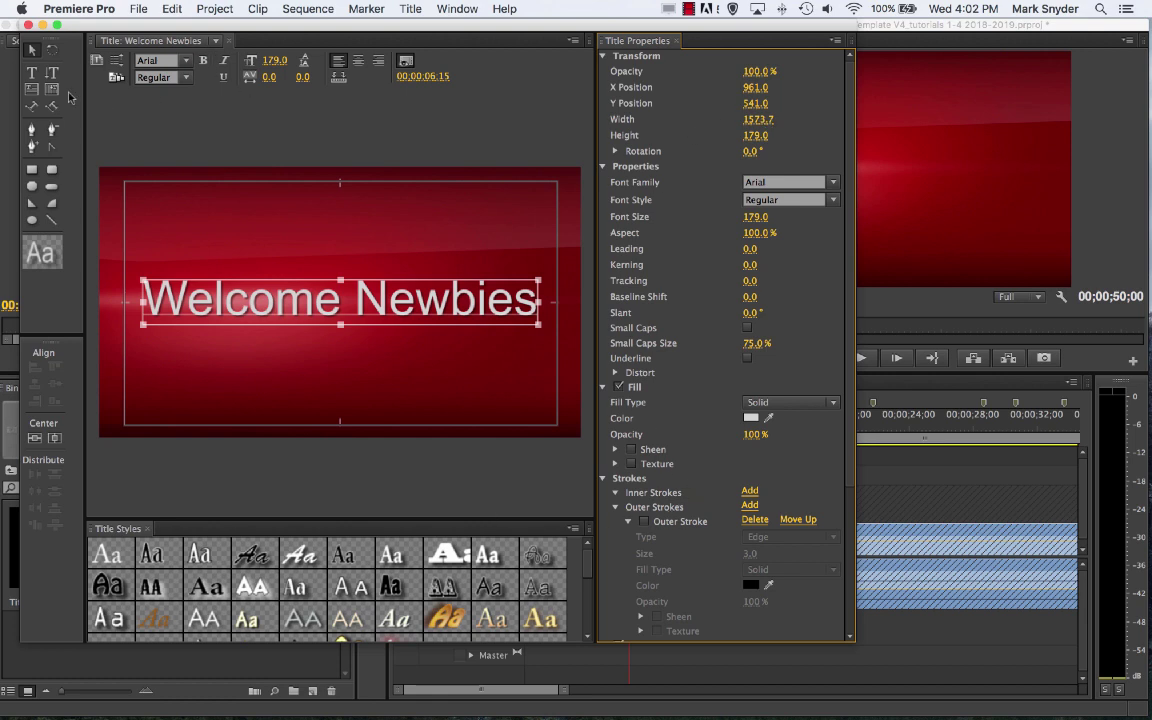
{"action": "left_click", "coordinate": [410, 153]}
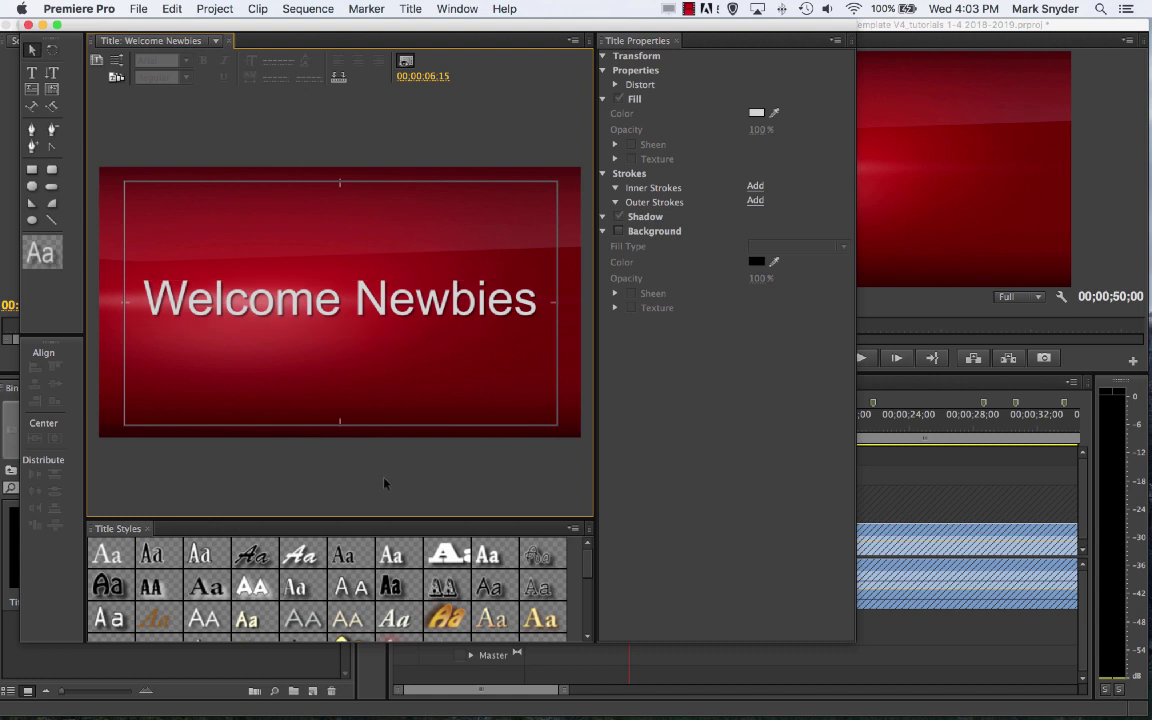
{"action": "left_click", "coordinate": [28, 25]}
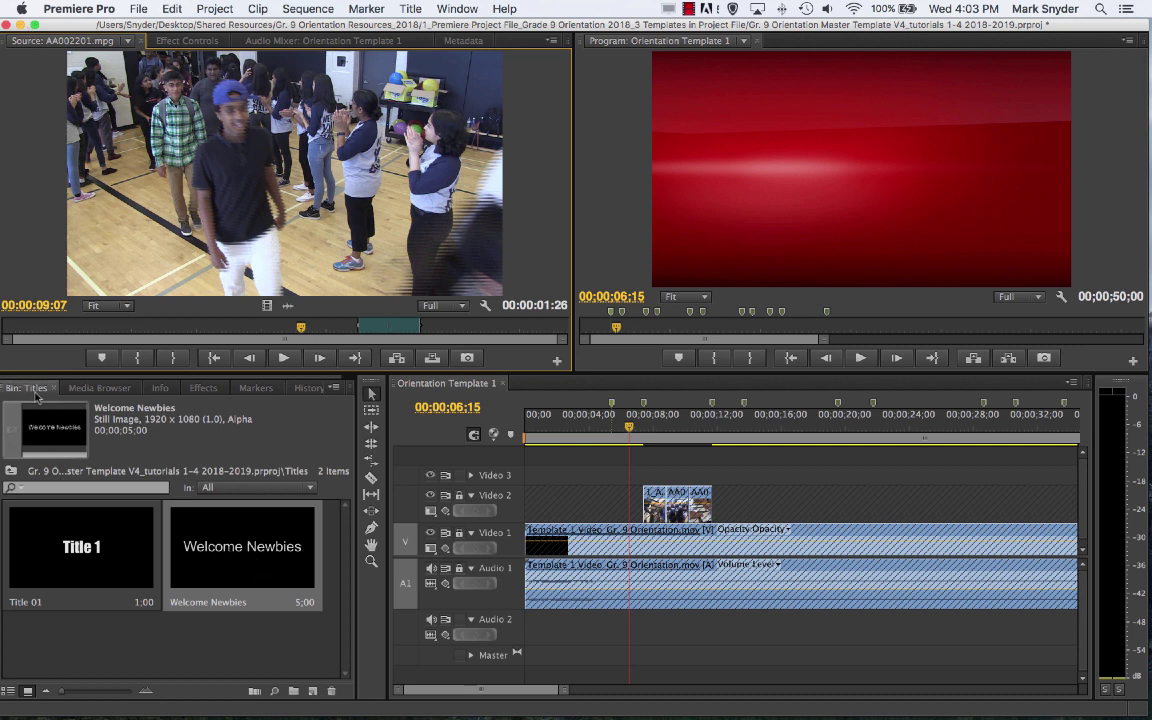
- Magnify the timeline around 00;00;06;15 to show the Video 2 clips near the playhead
{"action": "left_click", "coordinate": [228, 578]}
{"action": "left_click", "coordinate": [267, 657]}
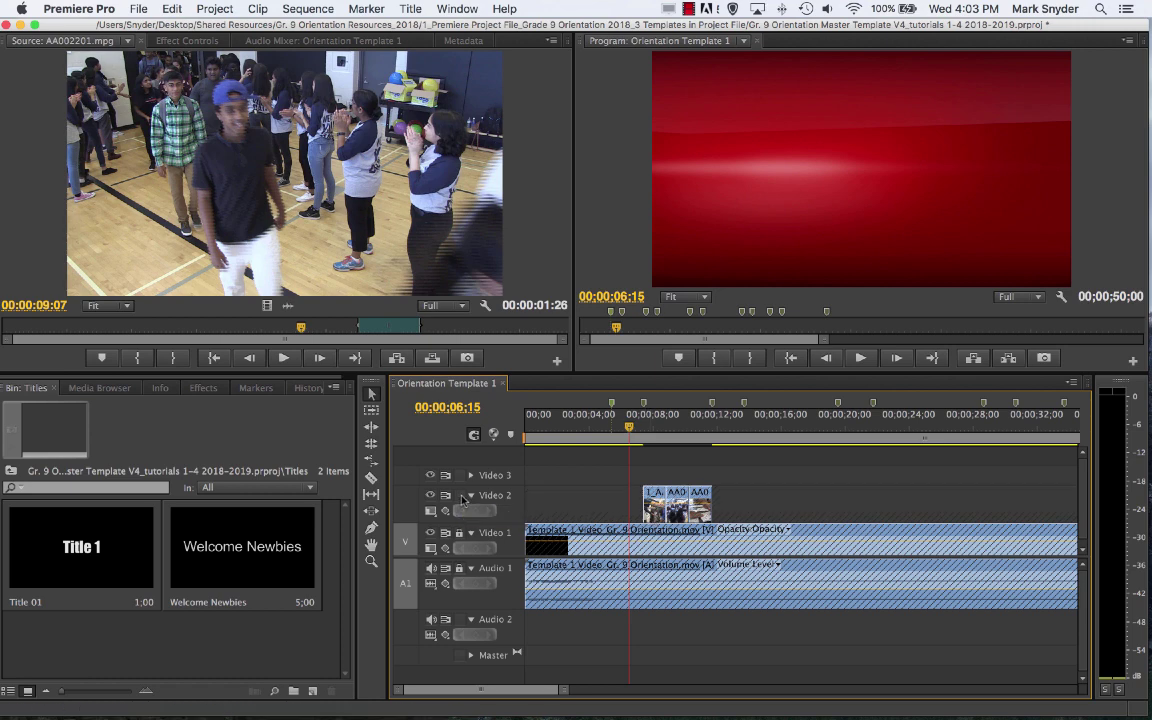
{"action": "key", "text": "equal"}
{"action": "key", "text": "equal"}
{"action": "key", "text": "equal"}
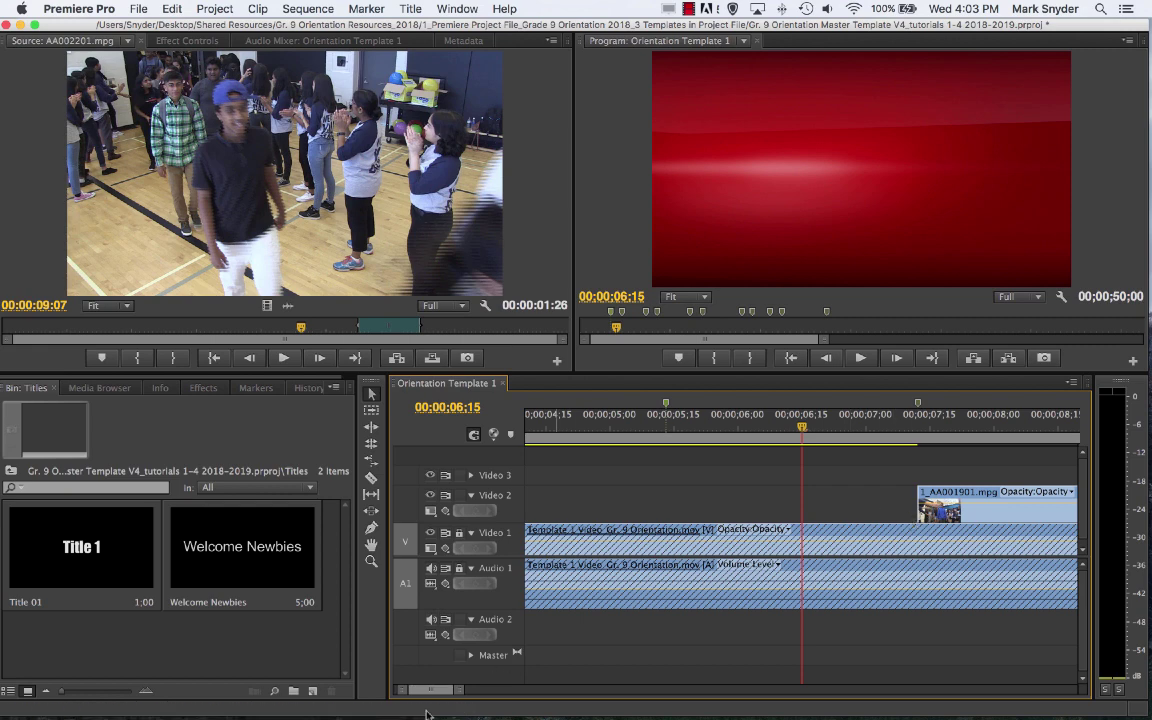
{"action": "scroll", "coordinate": [428, 697], "scroll_direction": "down", "scroll_amount": 5}
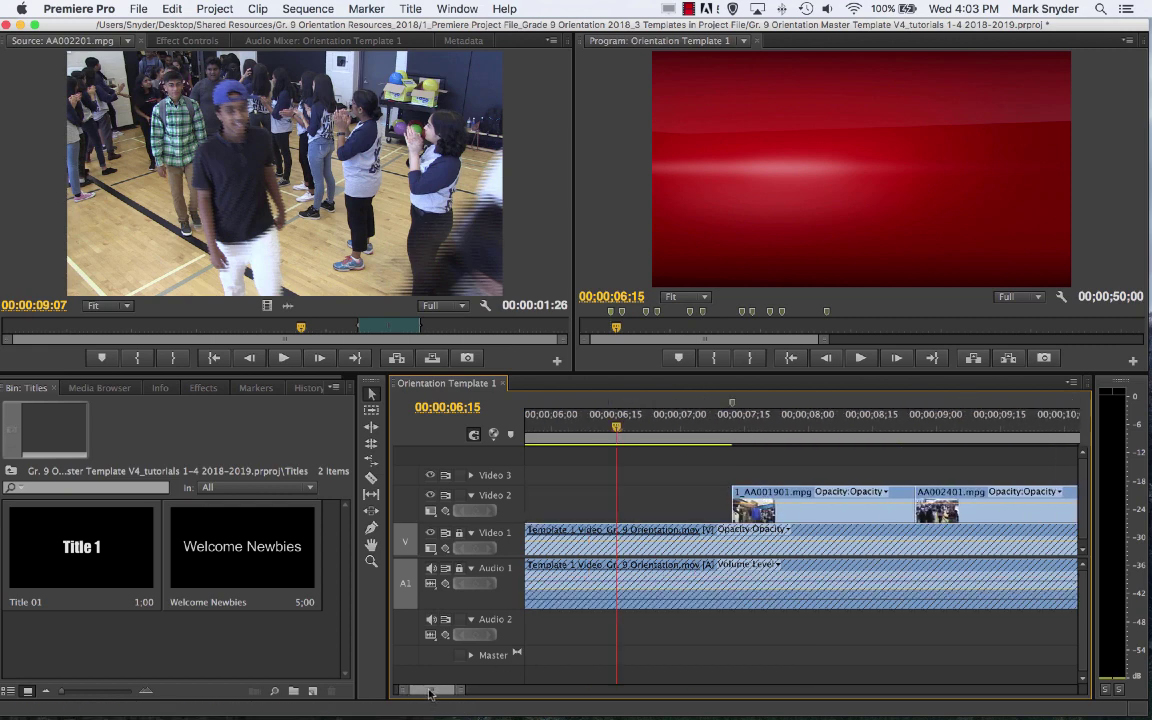
{"action": "left_click_drag", "start_coordinate": [226, 560], "coordinate": [555, 494]}
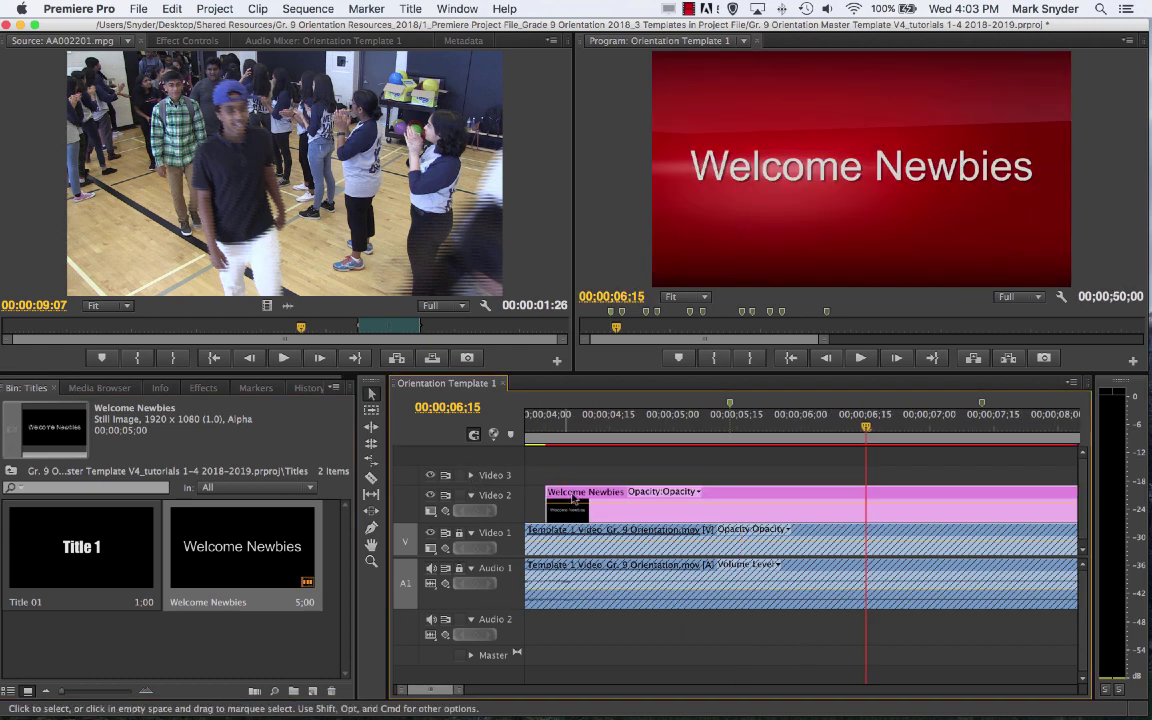
{"action": "scroll", "coordinate": [536, 605], "scroll_direction": "down", "scroll_amount": 5}
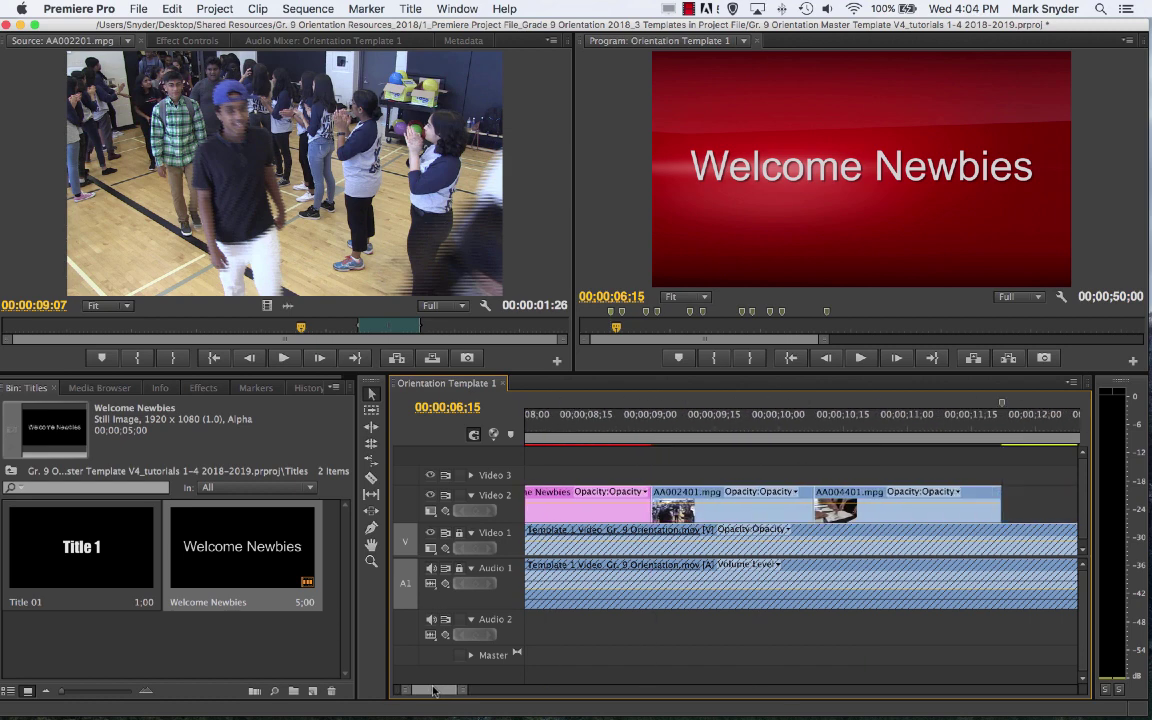
{"action": "left_click_drag", "start_coordinate": [440, 693], "coordinate": [410, 692]}
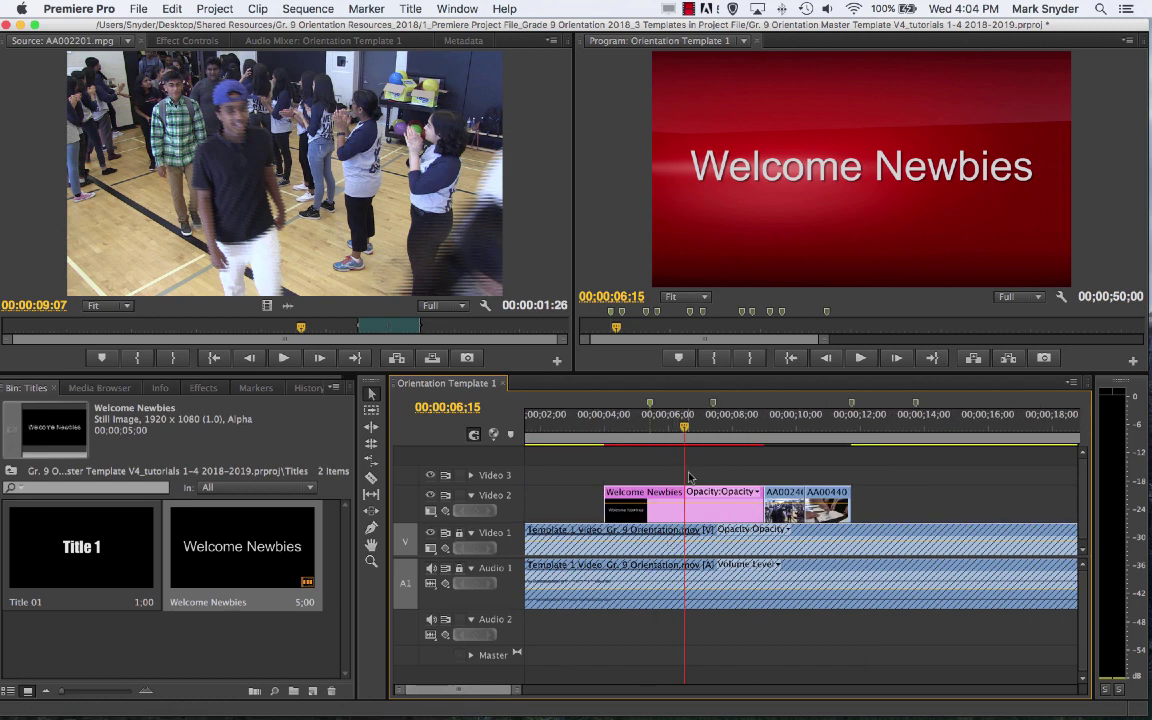
{"action": "left_click_drag", "start_coordinate": [670, 500], "coordinate": [668, 480]}
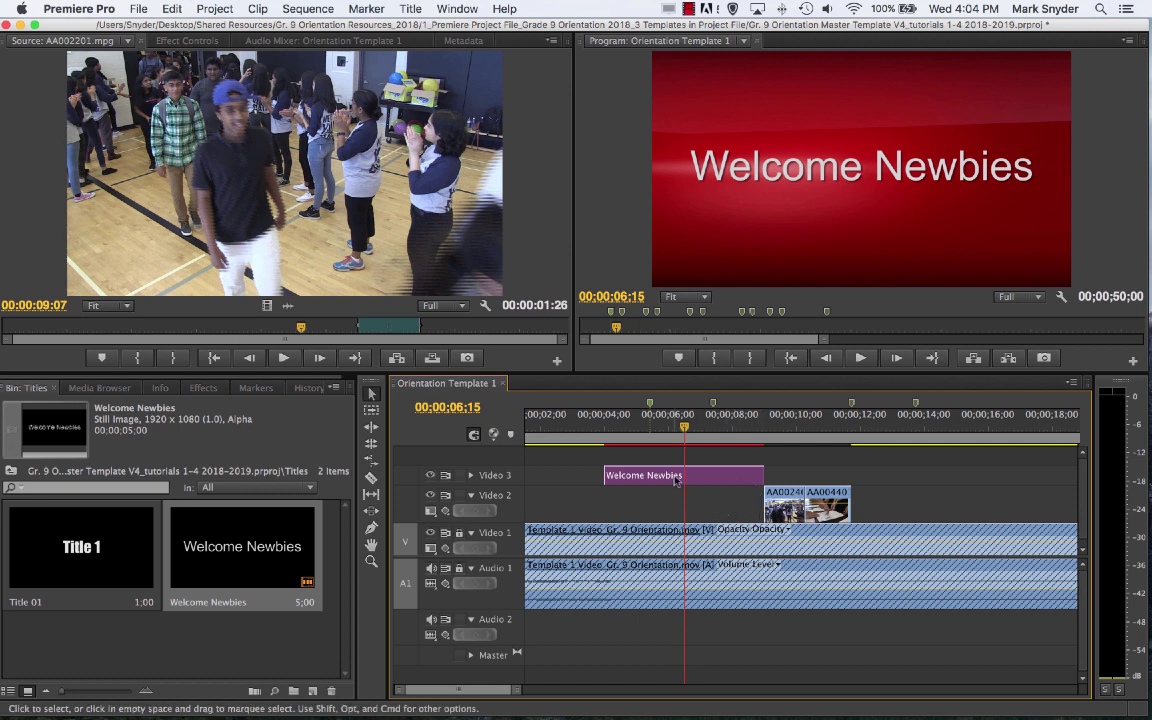
{"action": "left_click_drag", "start_coordinate": [690, 498], "coordinate": [688, 496]}
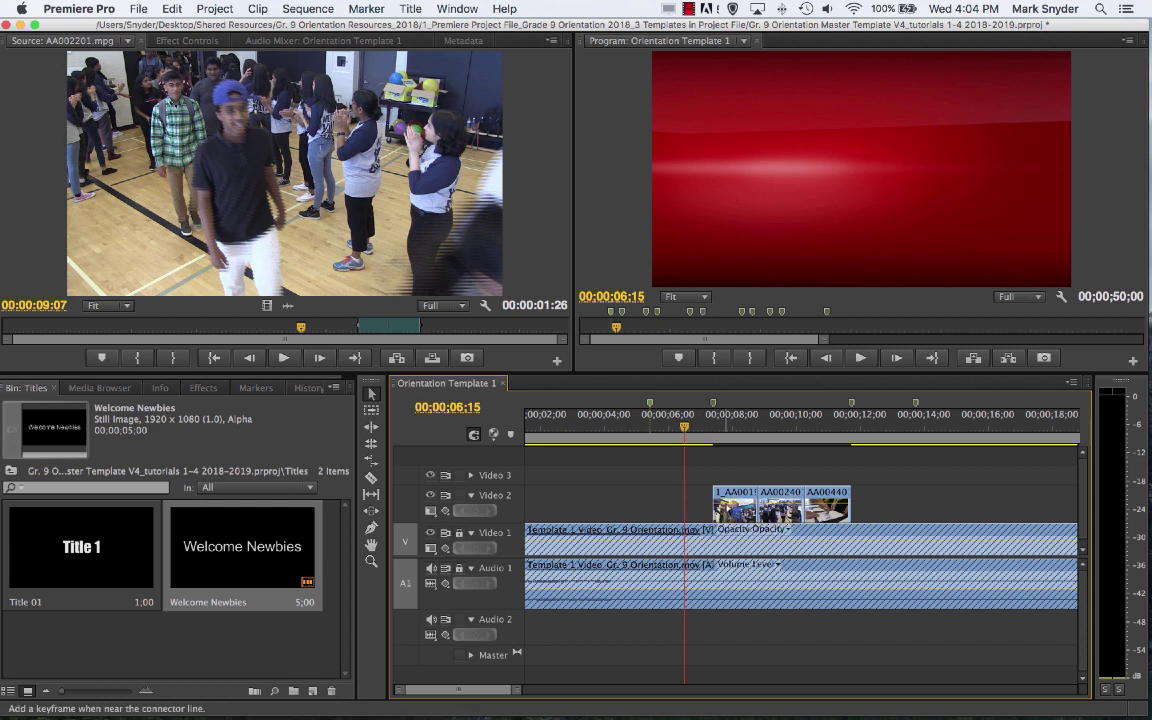
{"action": "left_click", "coordinate": [459, 496]}
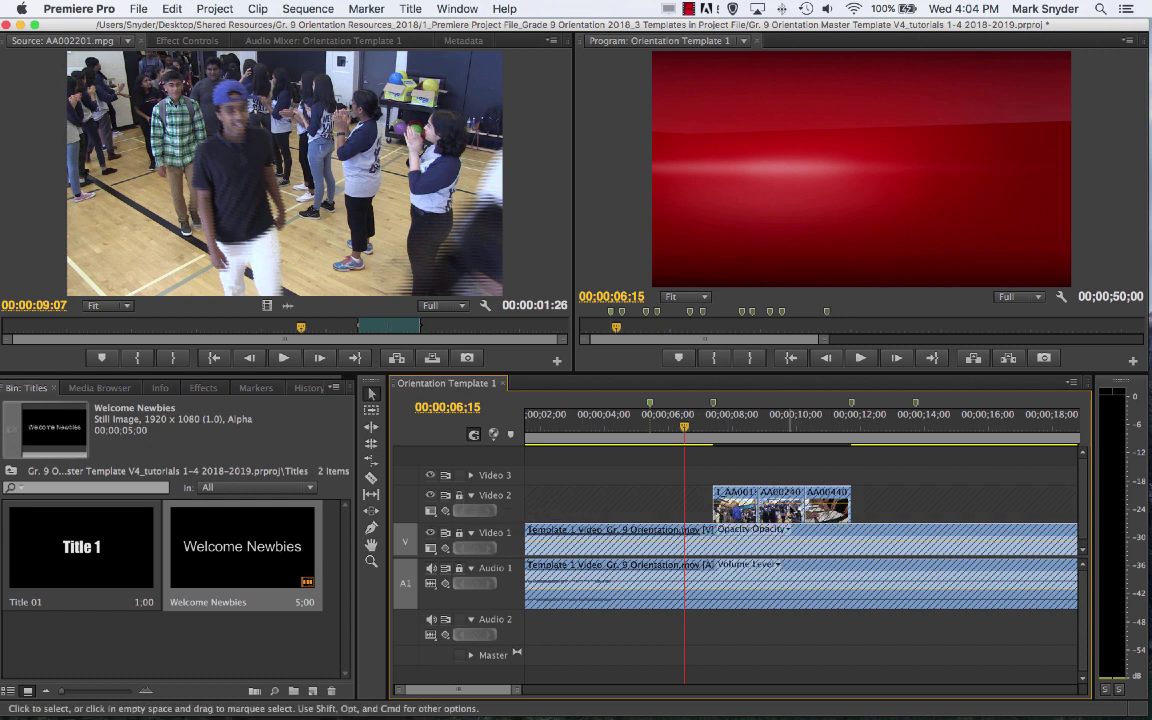
- Place the Welcome Newbies title on Video 3 and trim its end to meet the Video 2 clips
{"action": "mouse_move", "coordinate": [200, 492]}
{"action": "left_mouse_down"}
{"action": "mouse_move", "coordinate": [394, 557]}
{"action": "mouse_move", "coordinate": [555, 484]}
{"action": "mouse_move", "coordinate": [684, 485]}
{"action": "mouse_move", "coordinate": [660, 487]}
{"action": "mouse_move", "coordinate": [672, 488]}
{"action": "mouse_move", "coordinate": [660, 487]}
{"action": "mouse_move", "coordinate": [648, 421]}
{"action": "left_mouse_up"}
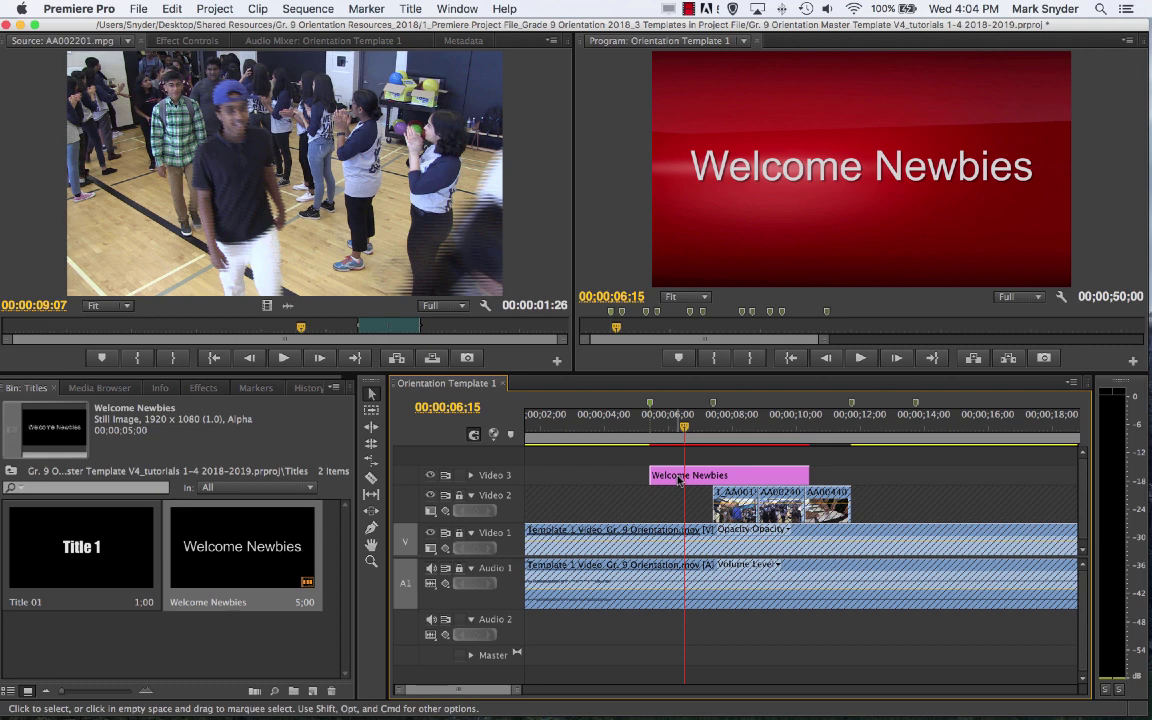
{"action": "left_click_drag", "start_coordinate": [807, 476], "coordinate": [701, 480]}
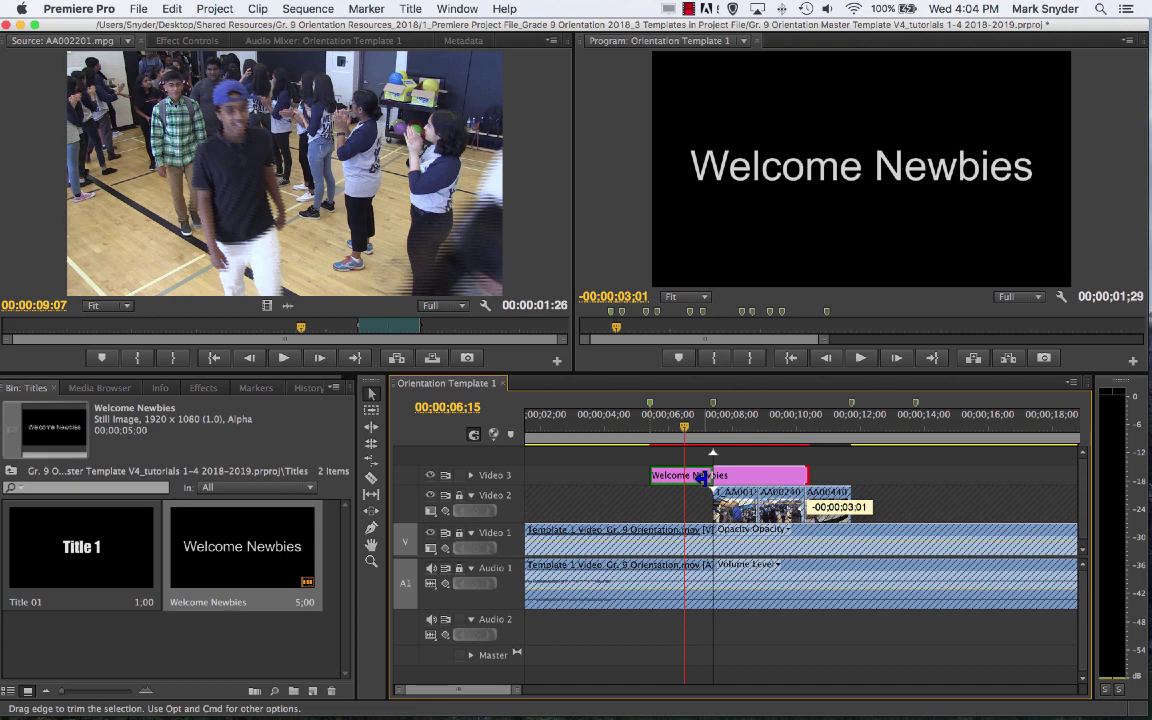
{"action": "left_click_drag", "start_coordinate": [697, 482], "coordinate": [697, 482]}
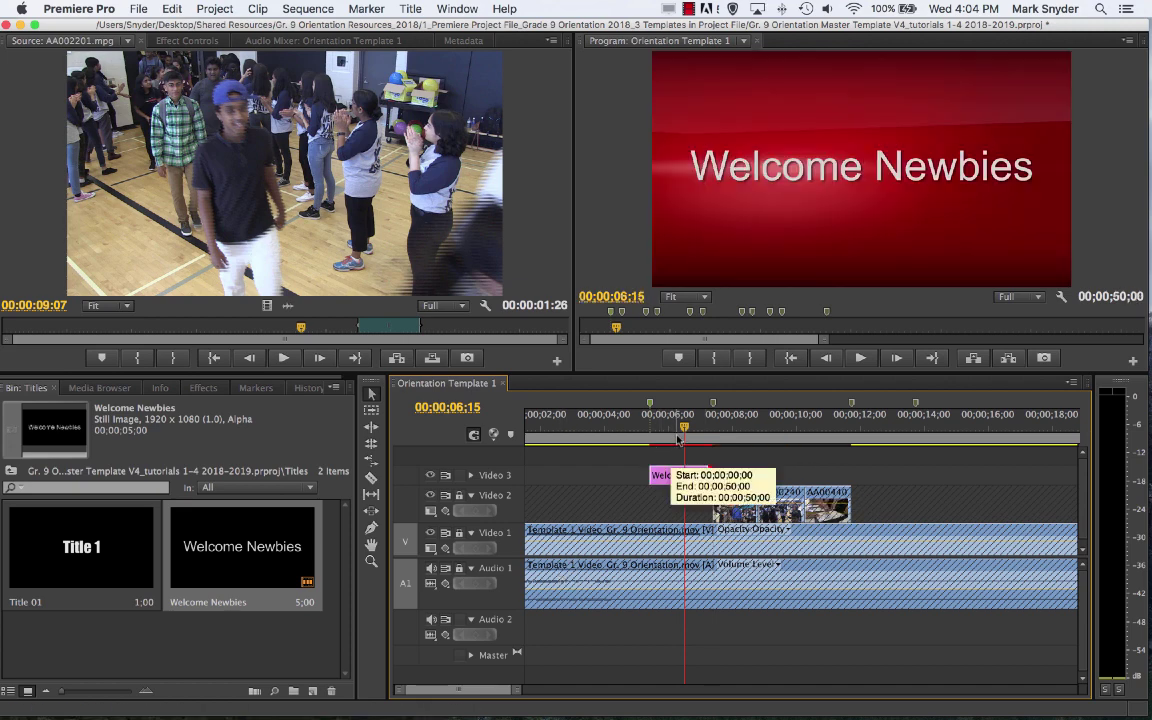
{"action": "left_click_drag", "start_coordinate": [683, 431], "coordinate": [608, 431]}
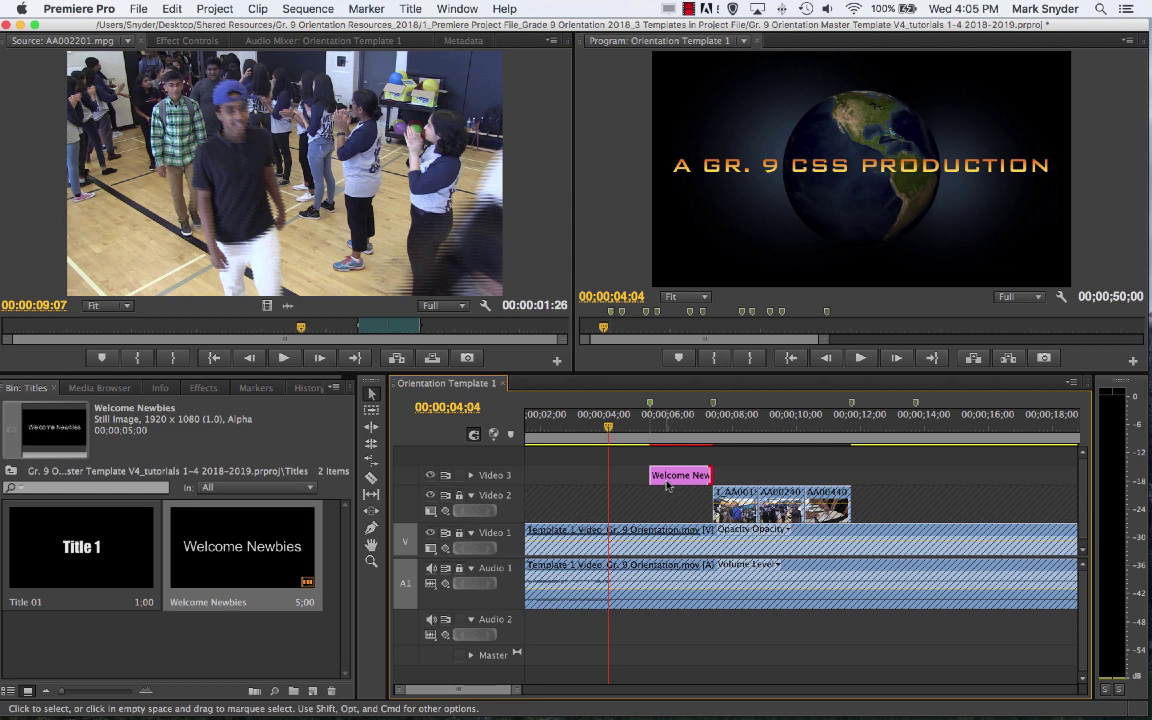
- Play back the title section and adjust the title's start, moving it 13 frames later
{"action": "key", "text": "space"}
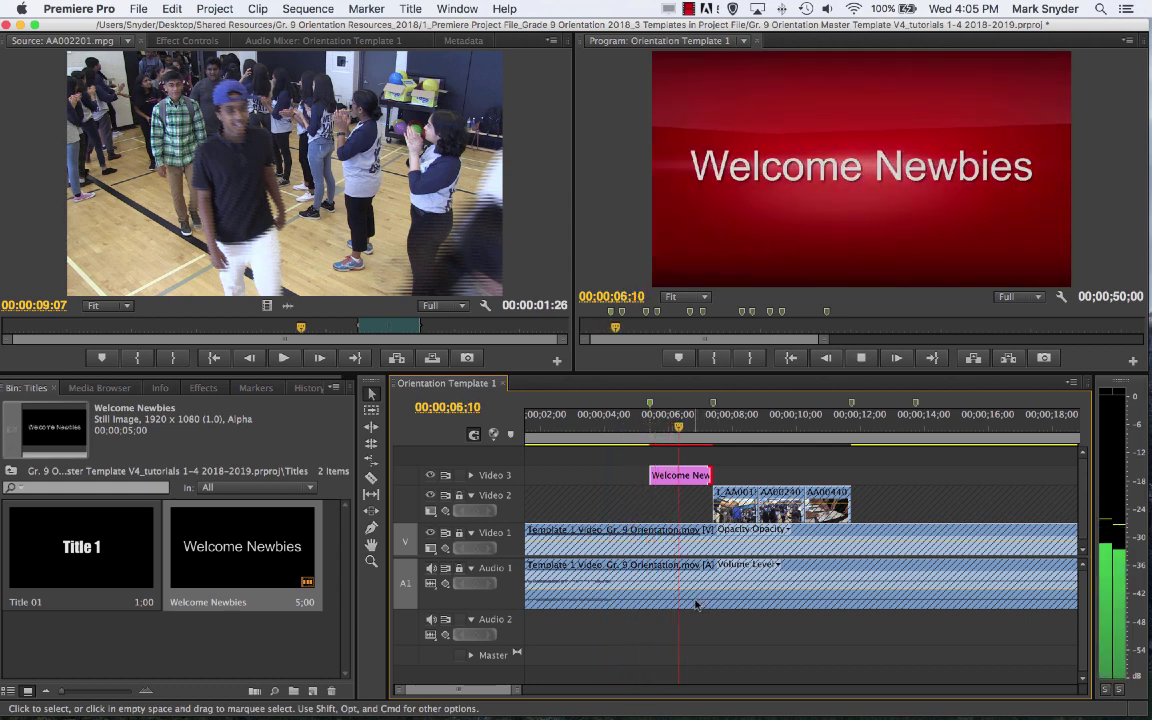
{"action": "key", "text": "space"}
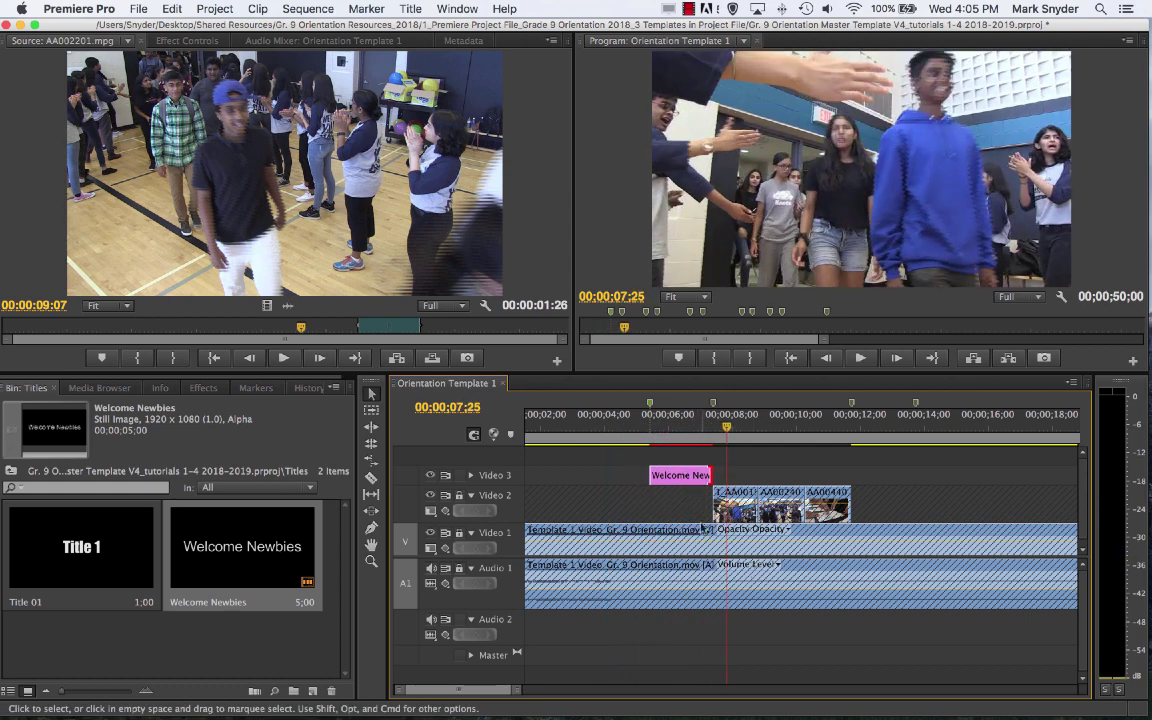
{"action": "left_click_drag", "start_coordinate": [645, 477], "coordinate": [634, 477]}
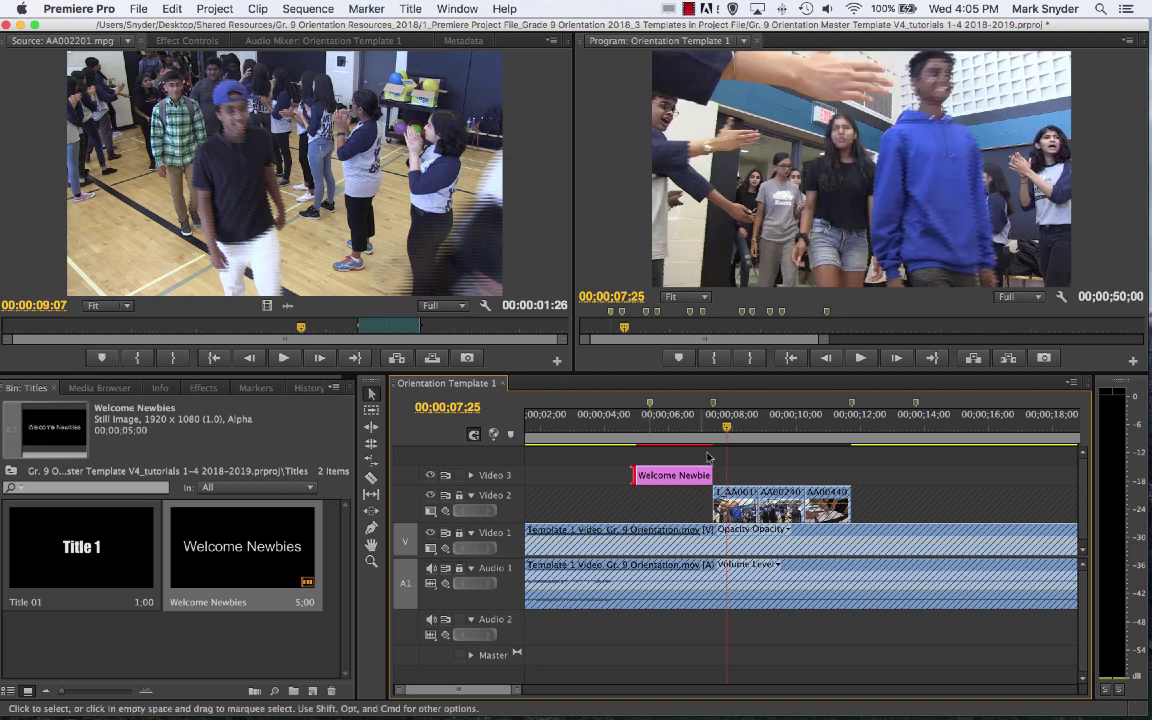
{"action": "left_click", "coordinate": [559, 443]}
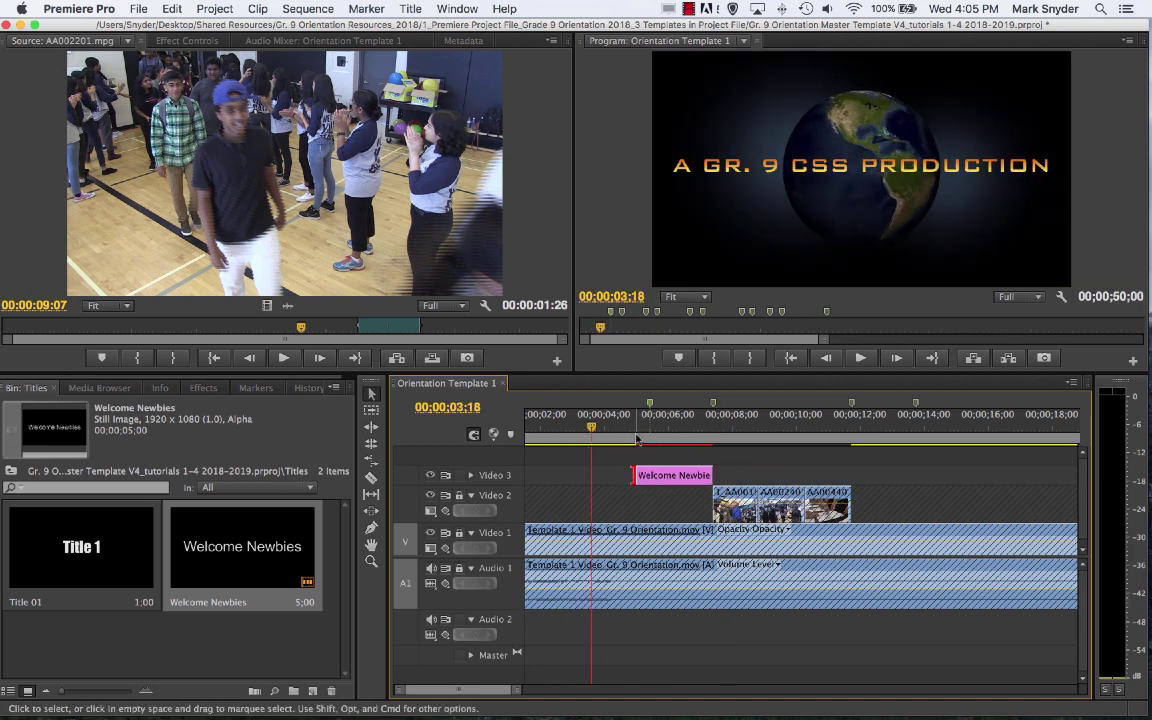
{"action": "left_click", "coordinate": [591, 437]}
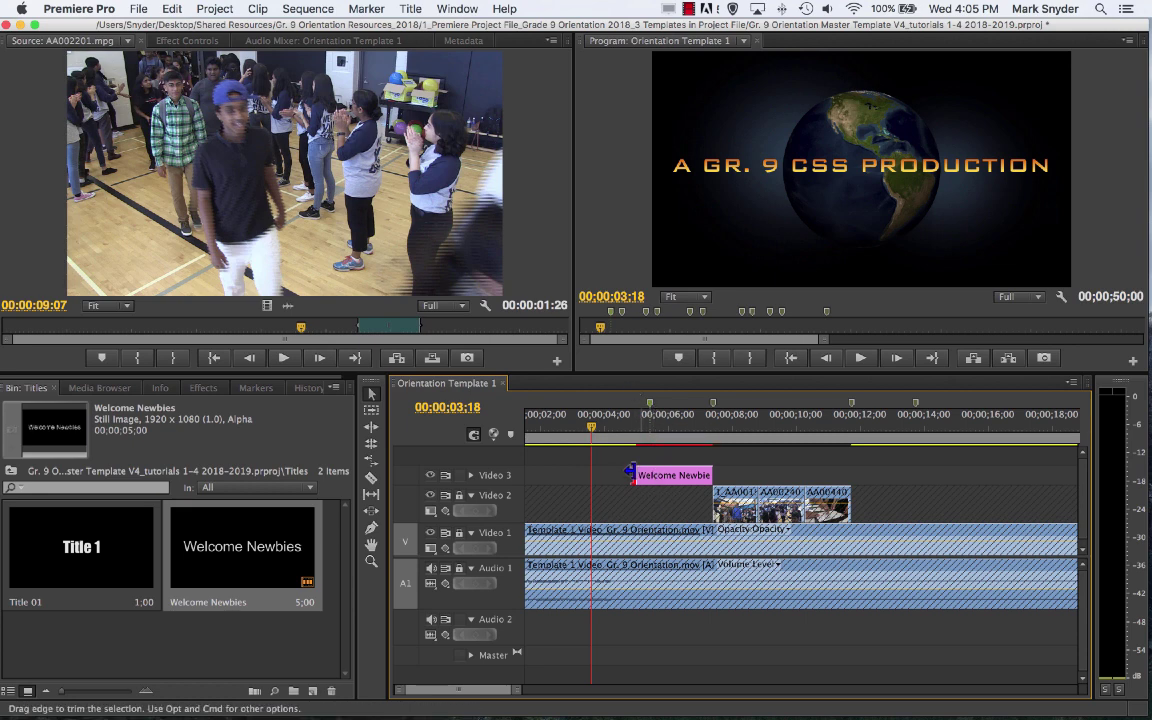
{"action": "key", "text": "space"}
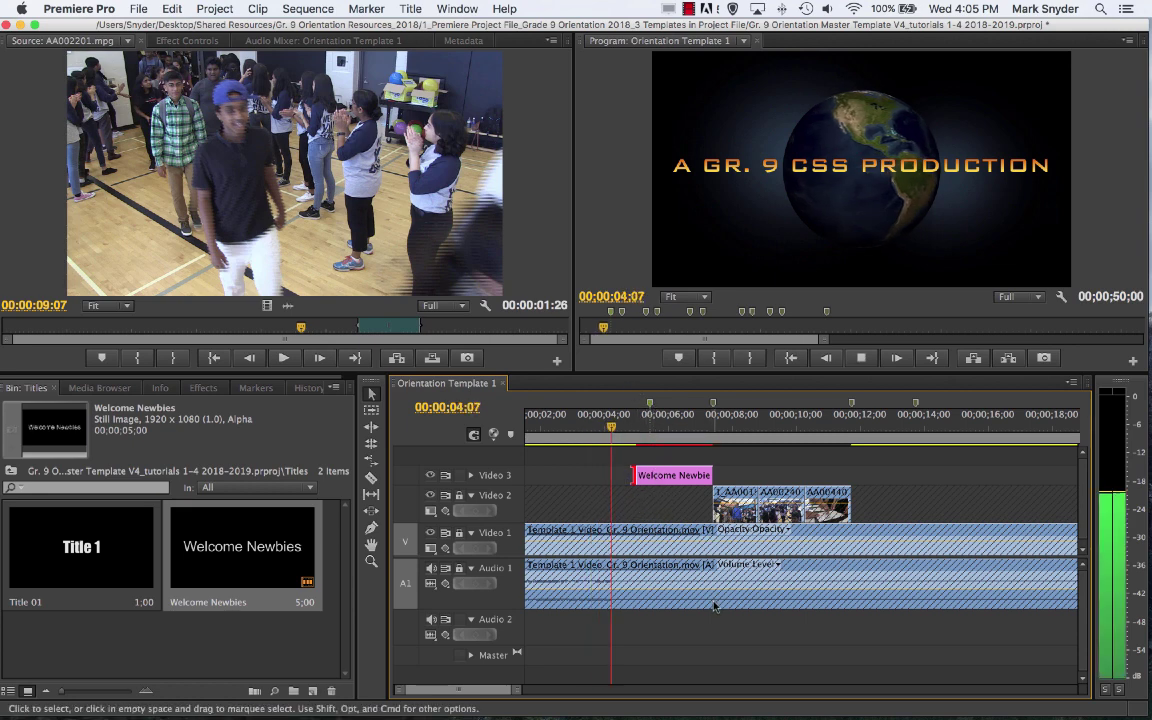
{"action": "key", "text": "space"}
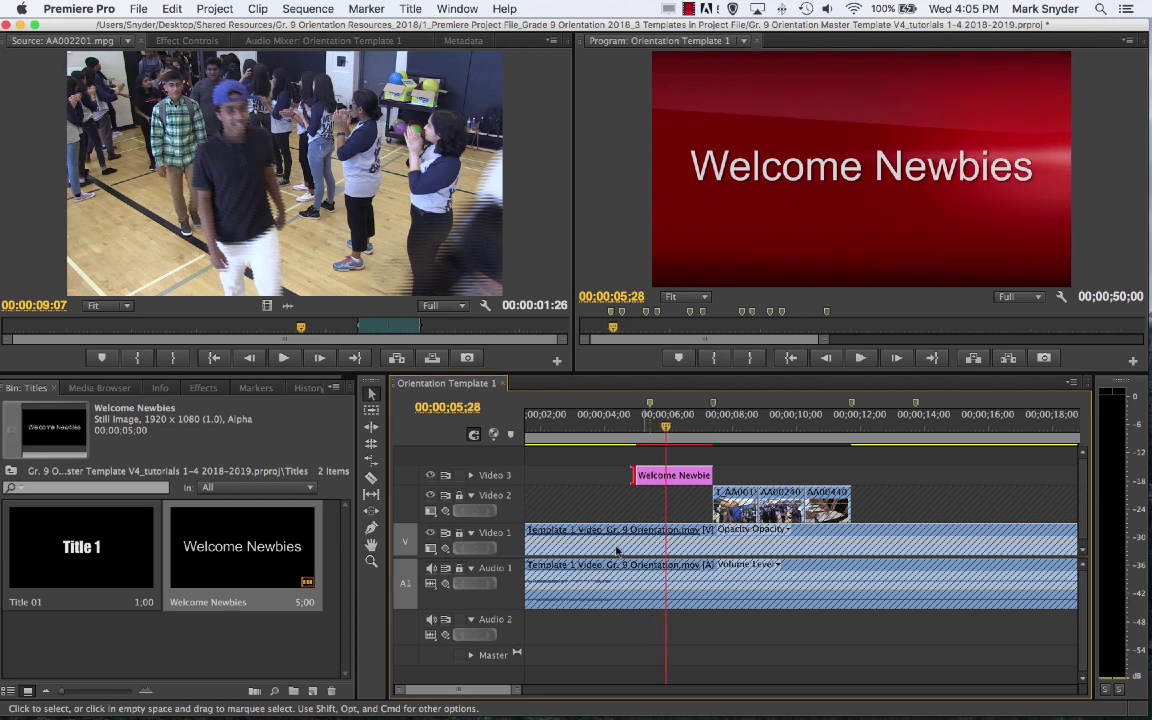
{"action": "left_click_drag", "start_coordinate": [667, 428], "coordinate": [593, 432]}
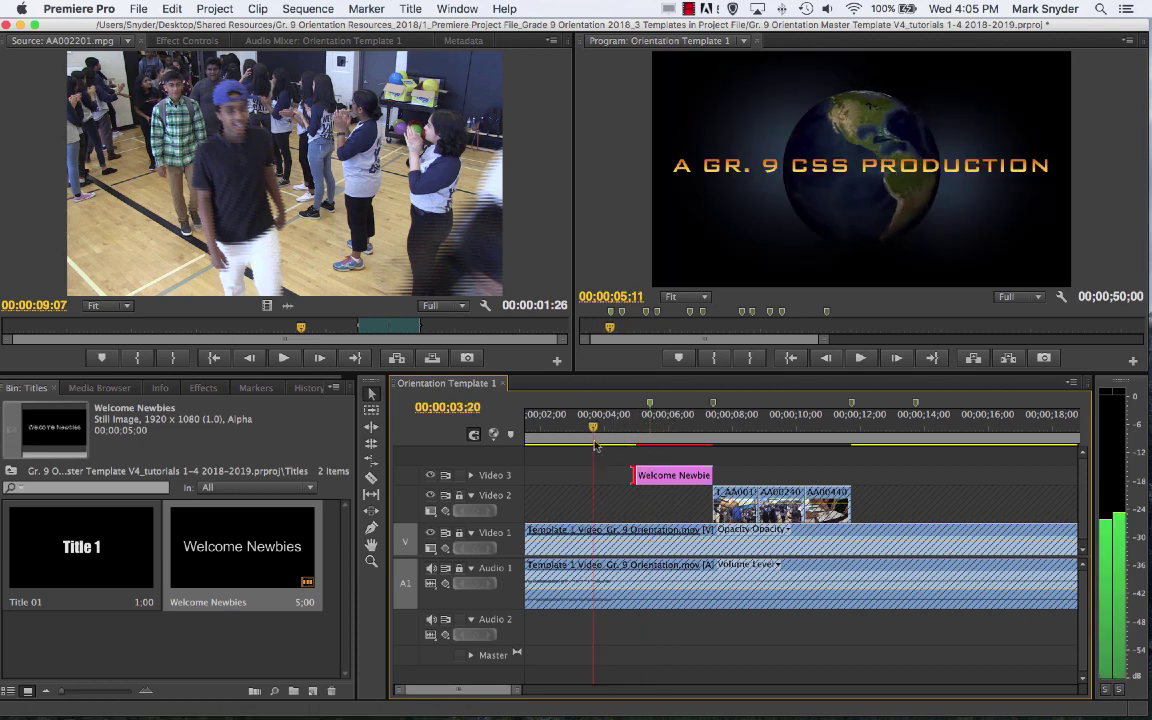
{"action": "left_click_drag", "start_coordinate": [632, 475], "coordinate": [646, 475]}
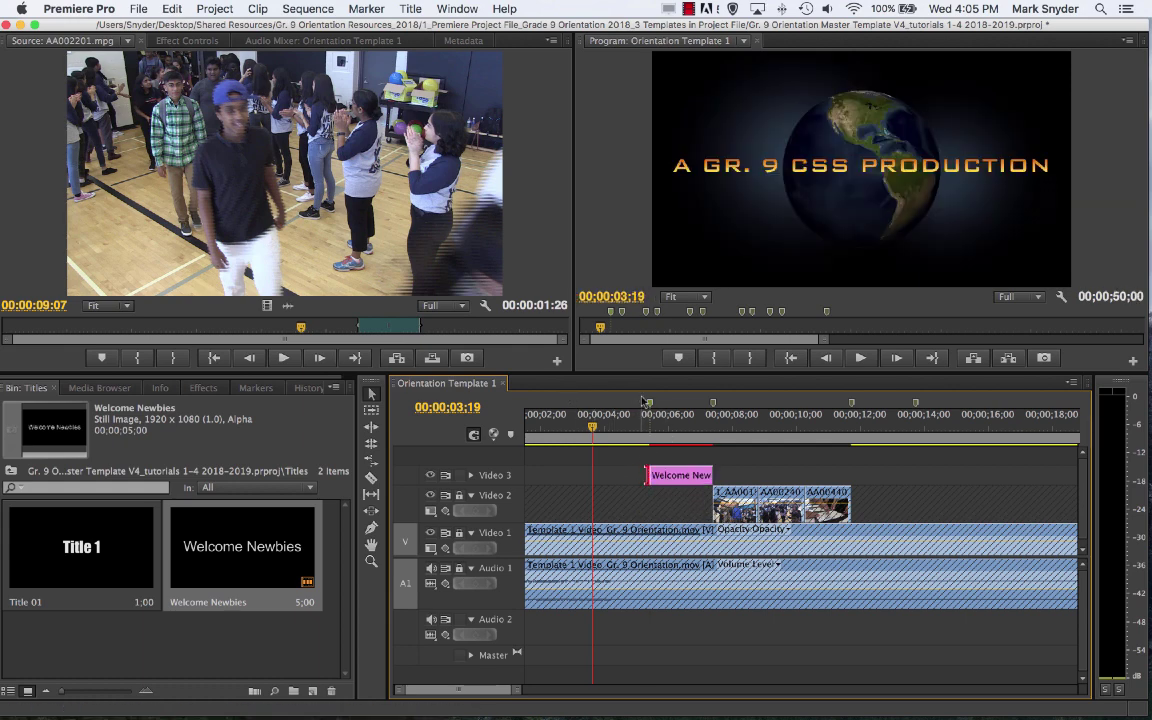
- Adjust the title's end, trimming it 6 frames, so it ends as the Video 2 clips start
{"action": "left_click_drag", "start_coordinate": [708, 478], "coordinate": [740, 478]}
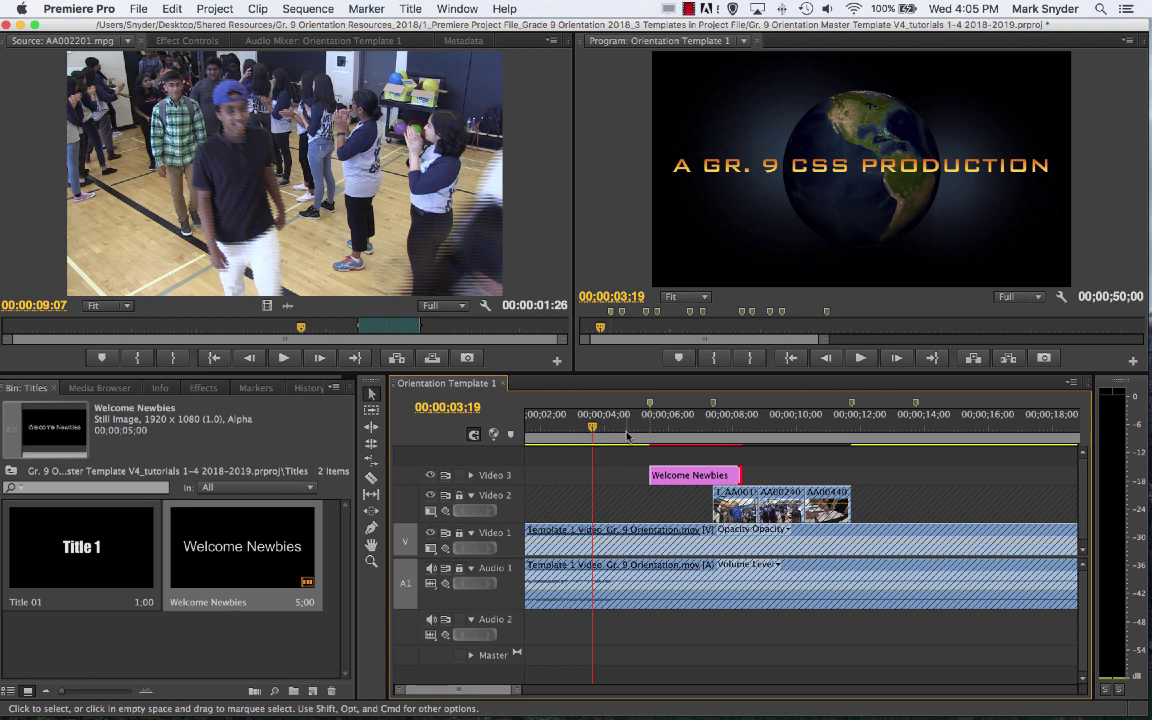
{"action": "left_click_drag", "start_coordinate": [627, 435], "coordinate": [707, 440]}
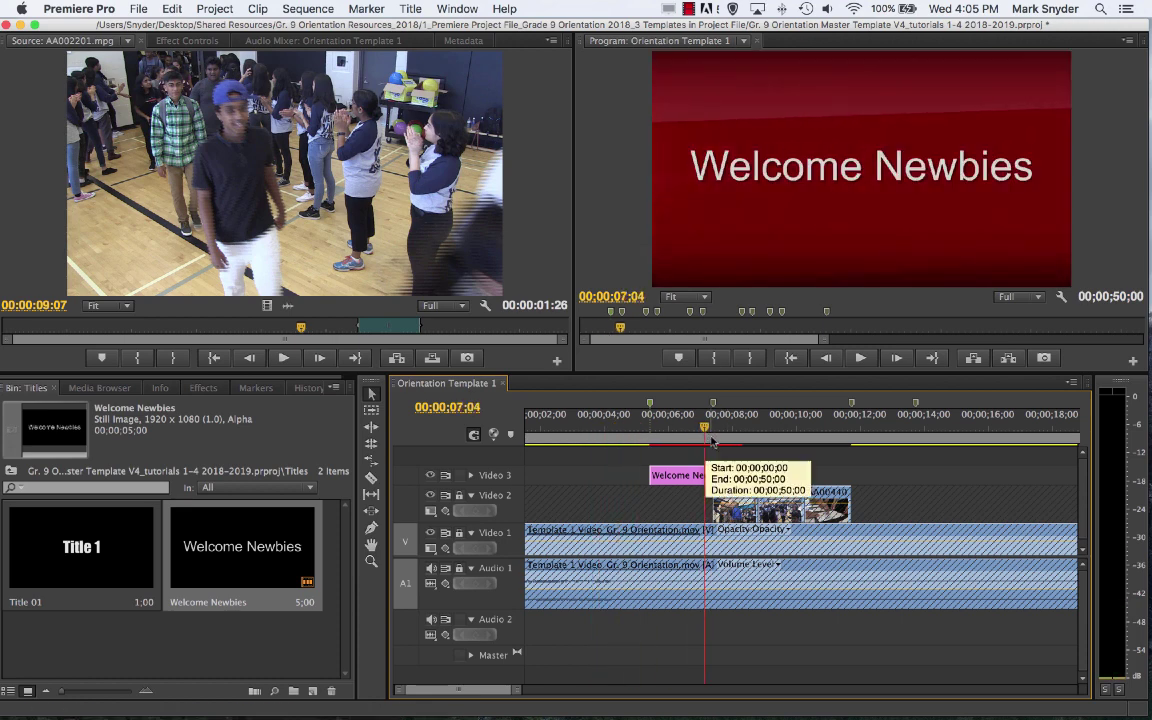
{"action": "key", "text": "space"}
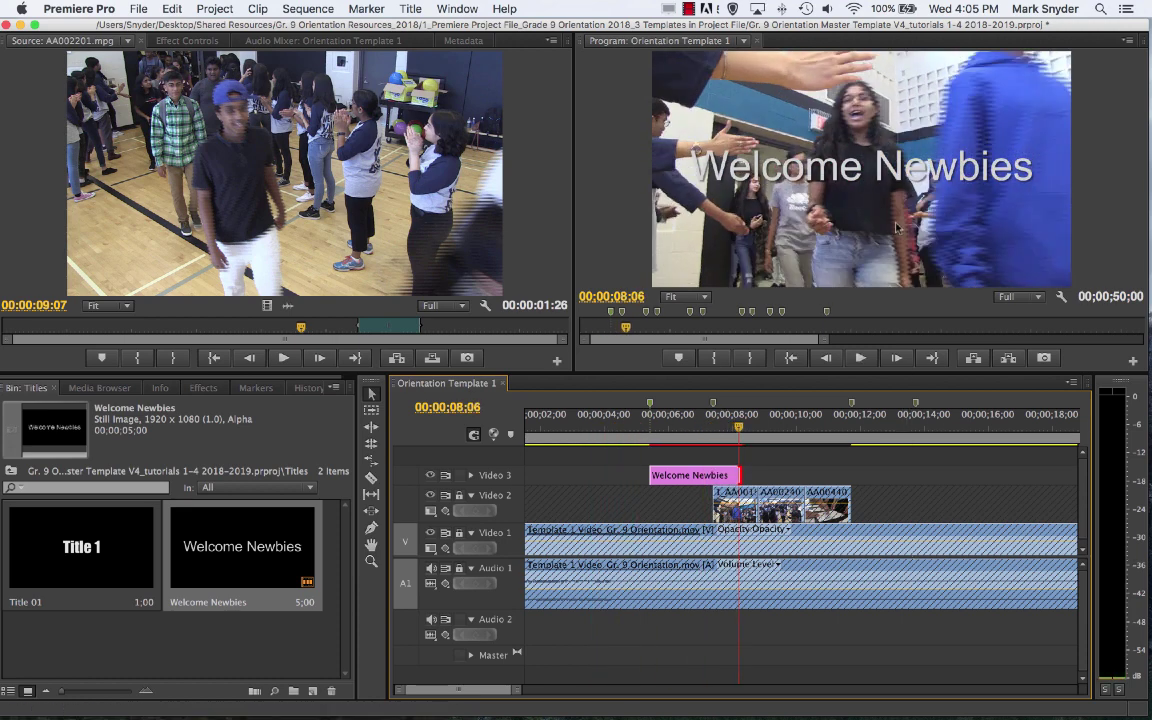
{"action": "left_click", "coordinate": [623, 438]}
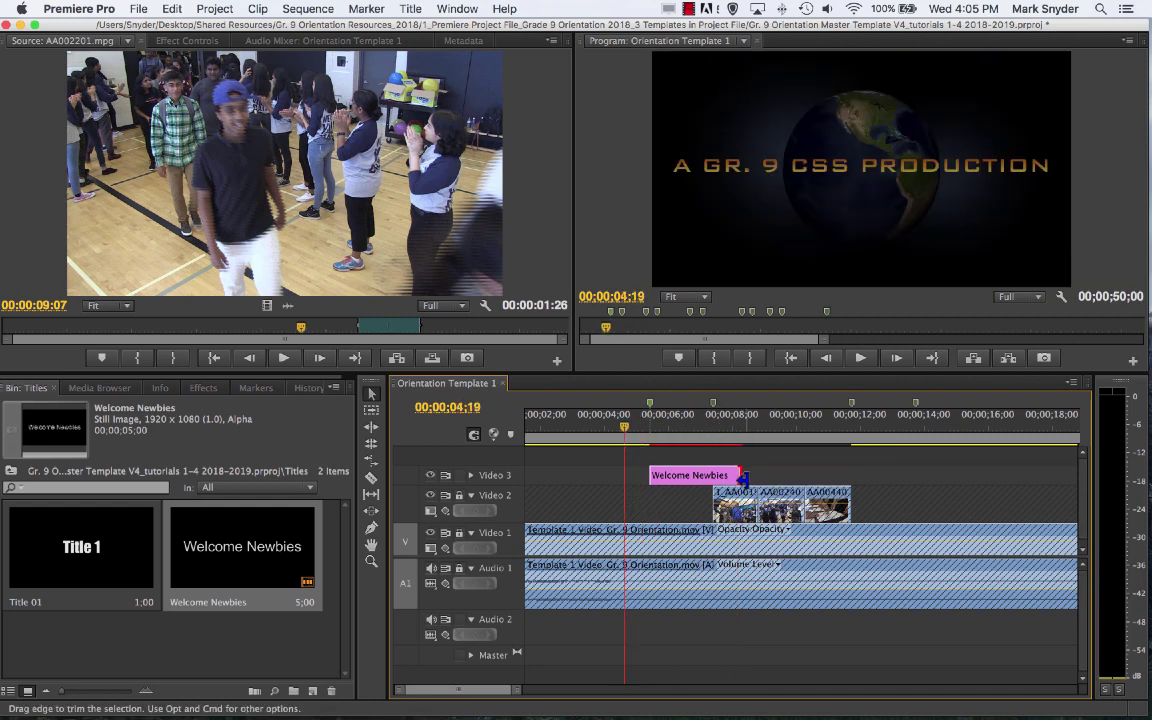
{"action": "left_click_drag", "start_coordinate": [738, 476], "coordinate": [711, 476]}
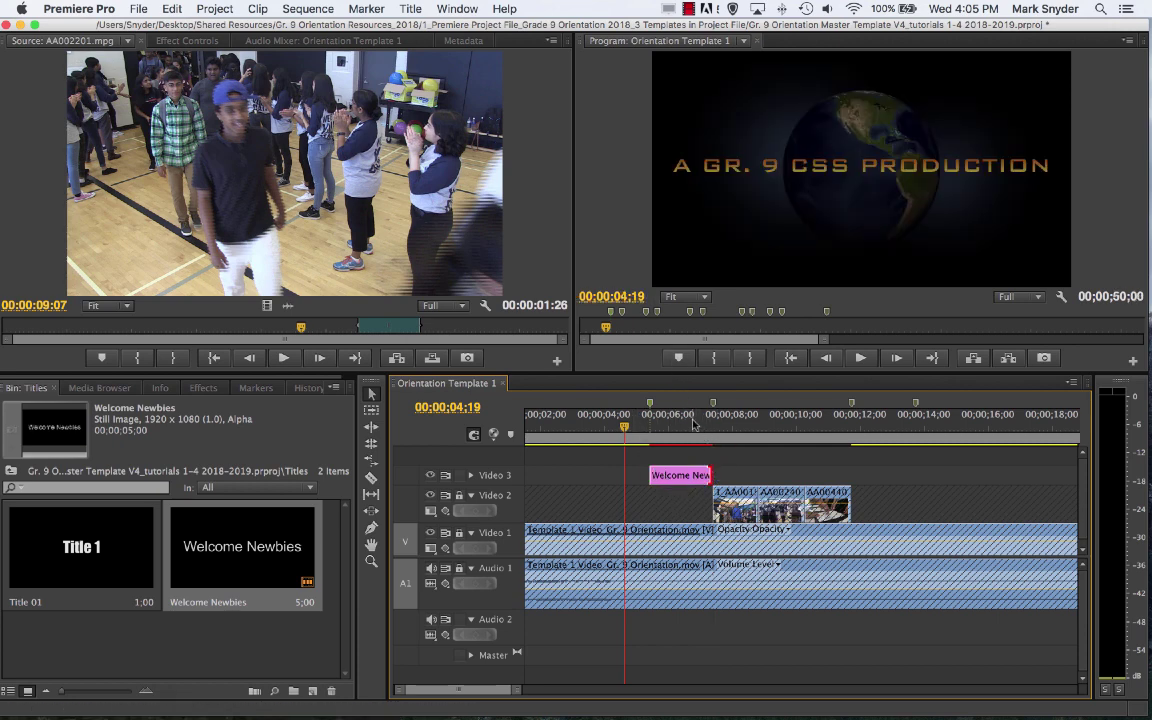
{"action": "key", "text": "space"}
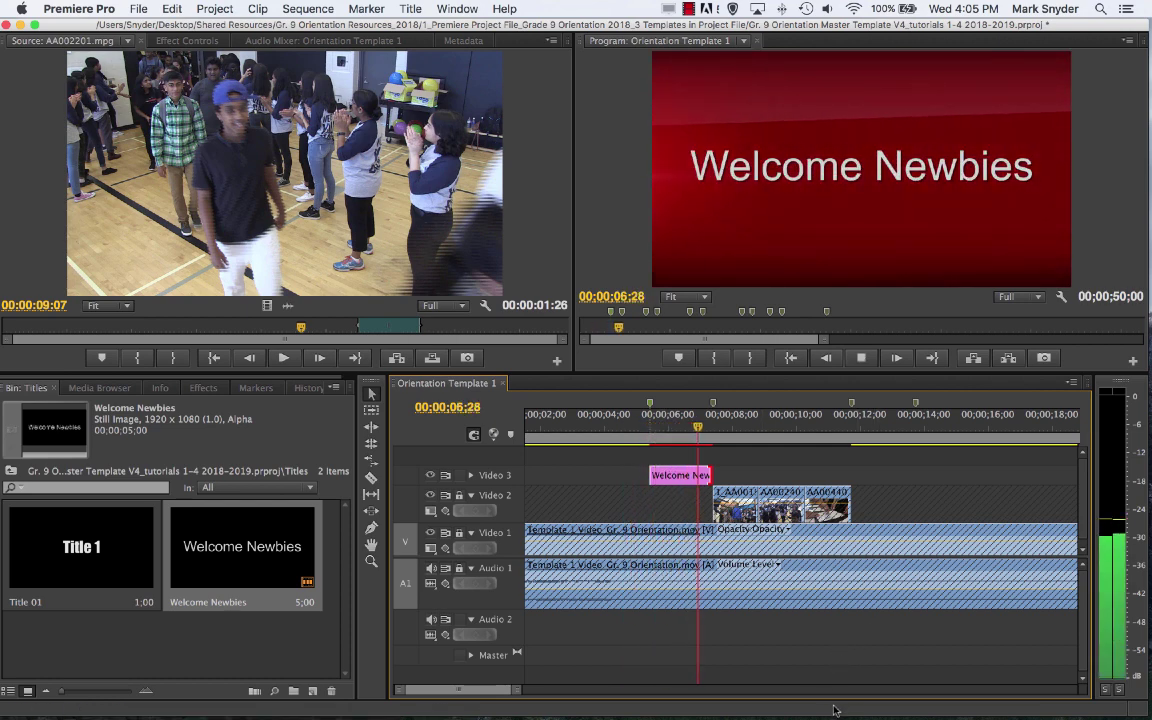
{"action": "key", "text": "space"}
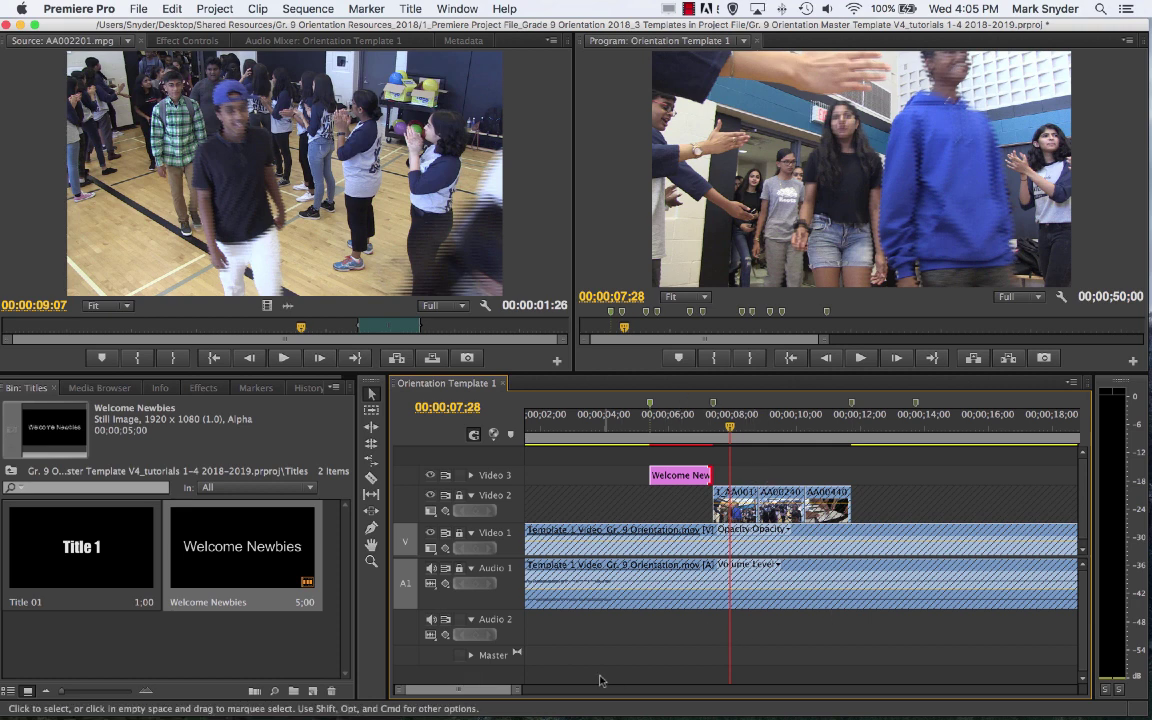
{"action": "key", "text": "minus"}
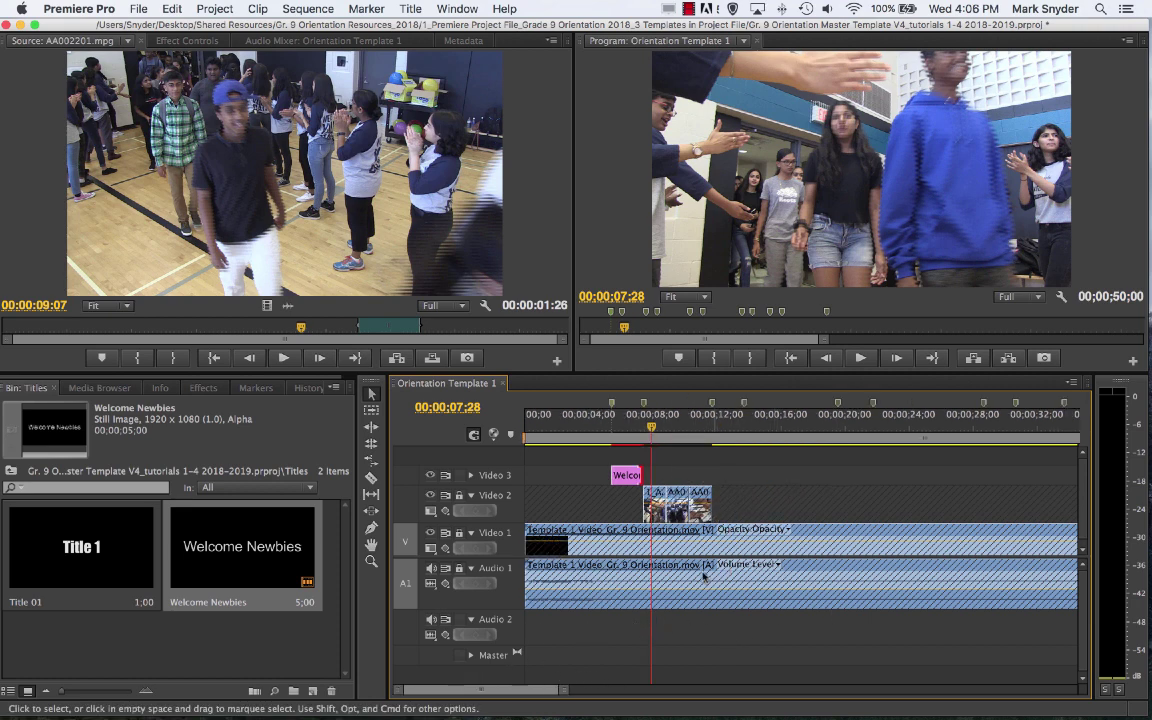
- Zoom the timeline out, scrub to 12;09, and save the project with Cmd+S
{"action": "key", "text": "minus"}
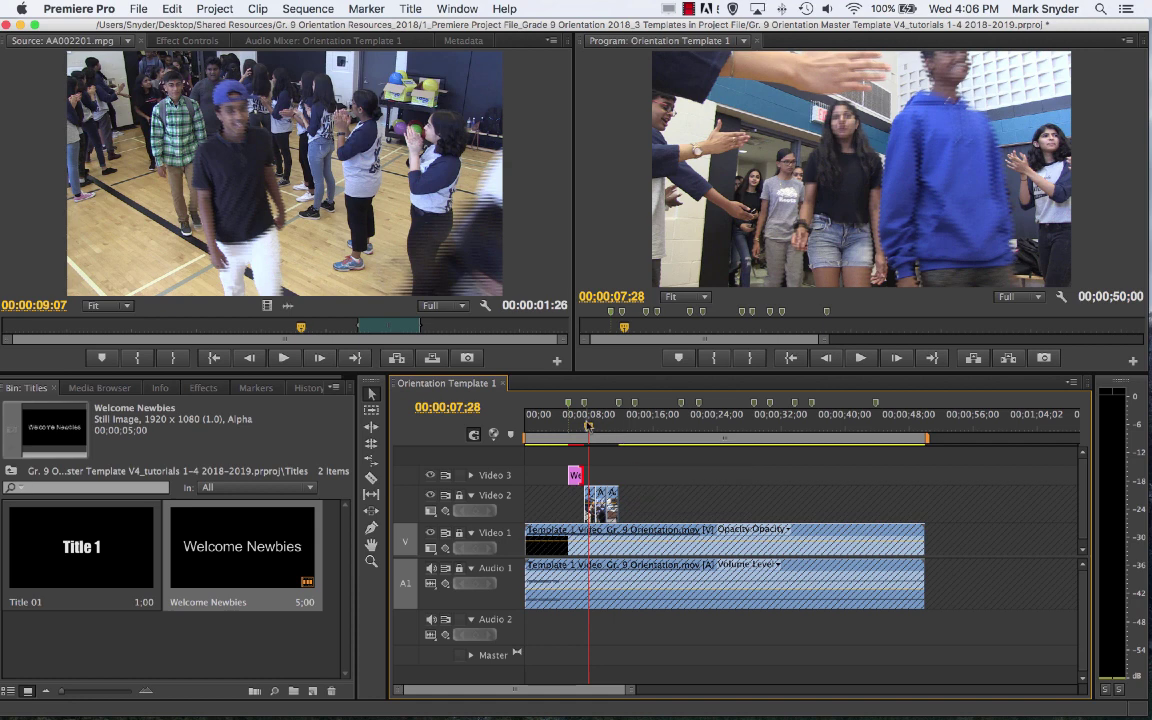
{"action": "left_click_drag", "start_coordinate": [613, 428], "coordinate": [687, 431]}
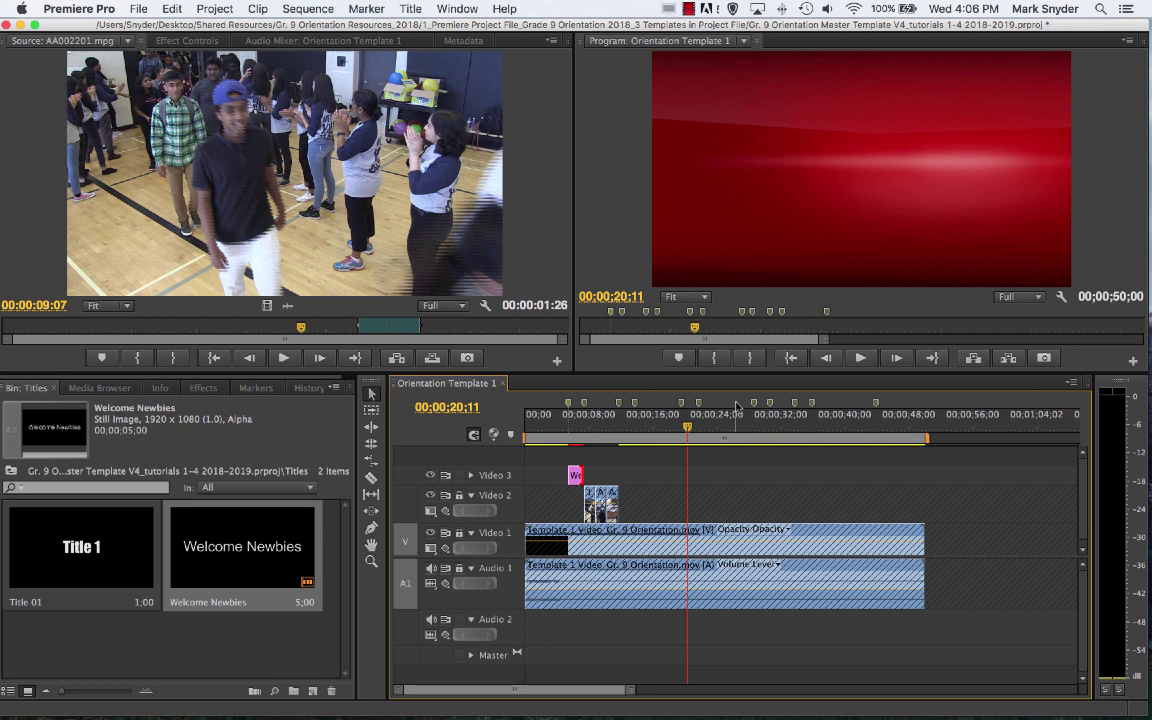
{"action": "mouse_move", "coordinate": [692, 407]}
{"action": "left_click", "coordinate": [281, 647]}
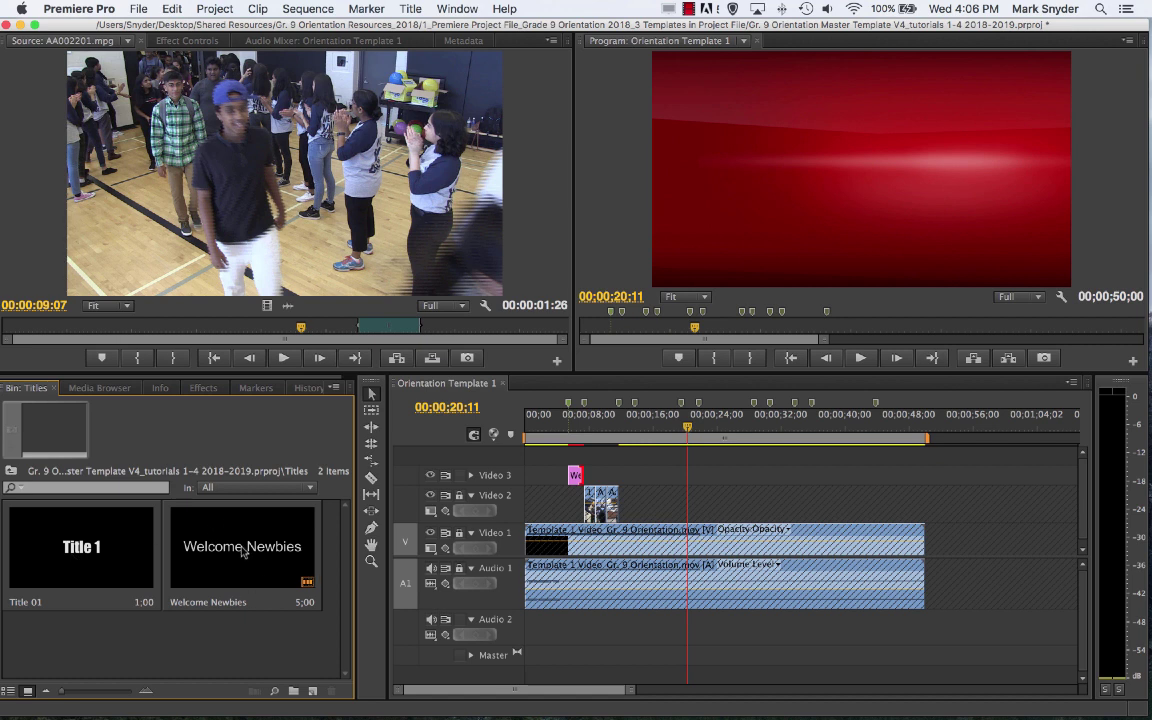
{"action": "key", "text": "super+s"}
- Copy the Welcome Newbies title and paste a duplicate into the Titles bin
{"action": "right_click", "coordinate": [244, 569]}
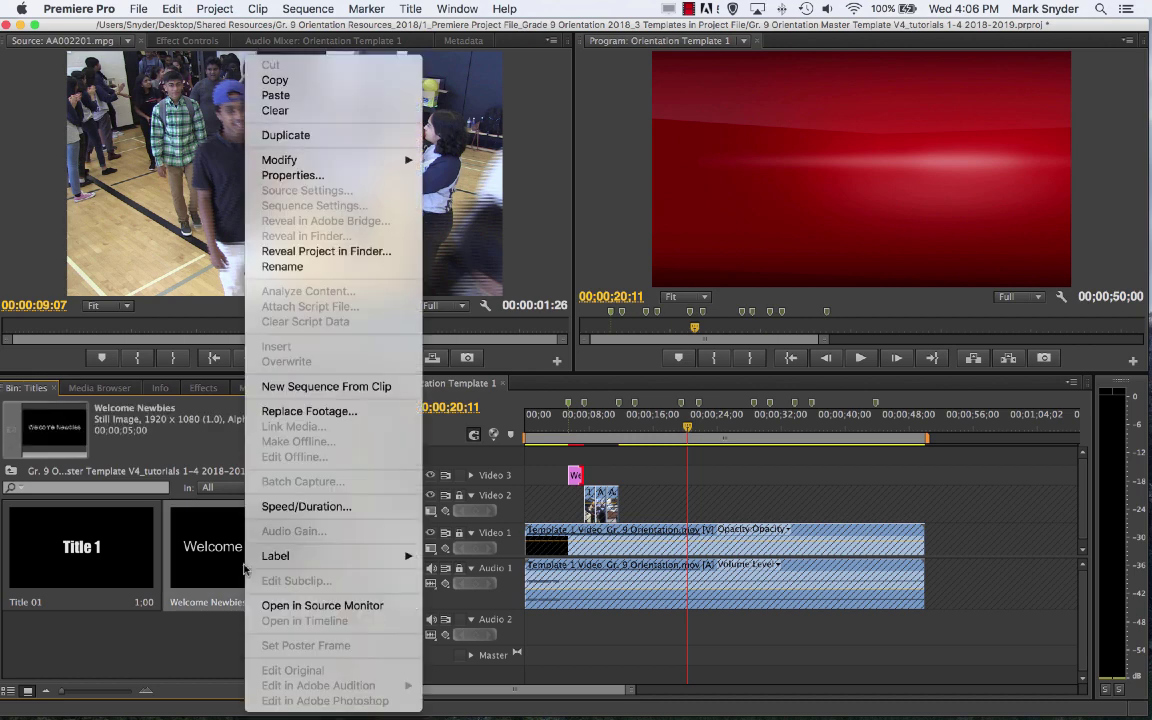
{"action": "left_click", "coordinate": [277, 85]}
{"action": "left_click", "coordinate": [109, 650]}
{"action": "right_click", "coordinate": [113, 652]}
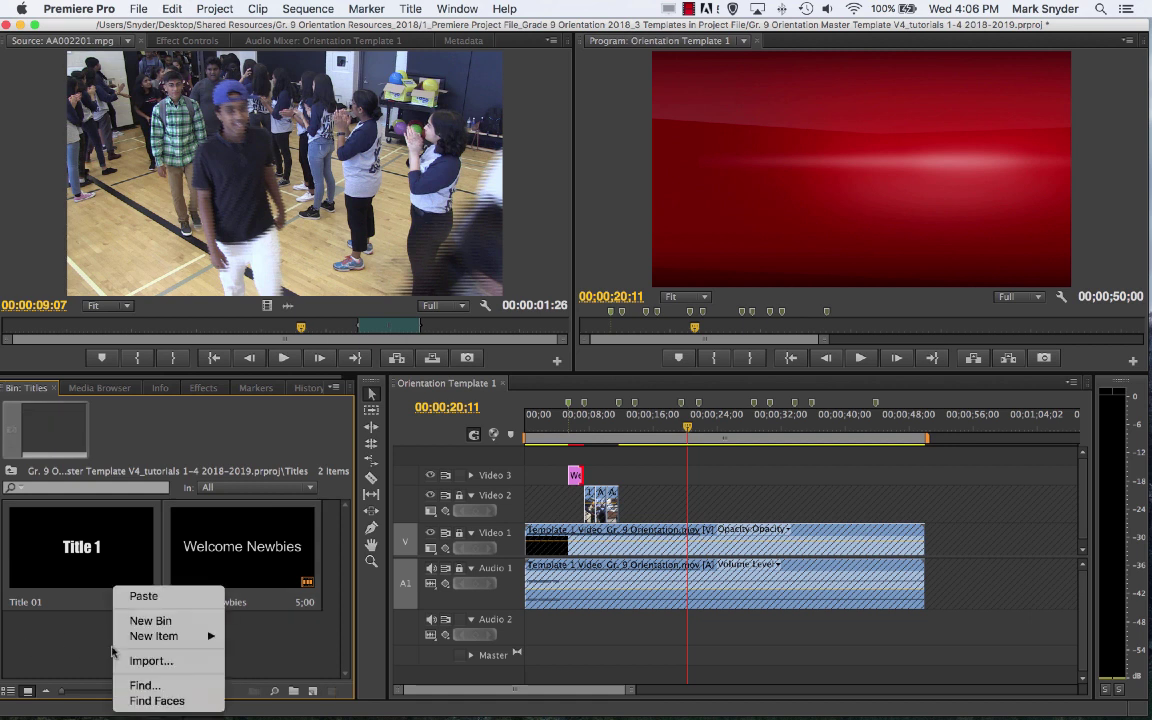
{"action": "left_click", "coordinate": [144, 596]}
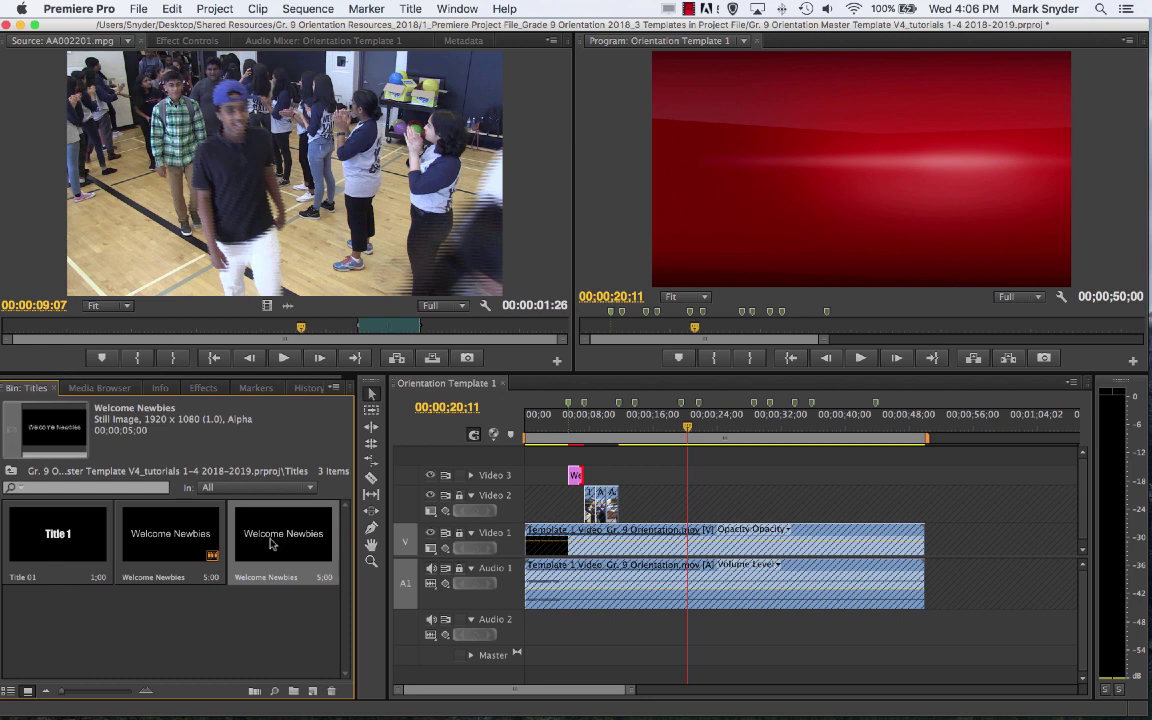
{"action": "left_click", "coordinate": [268, 607]}
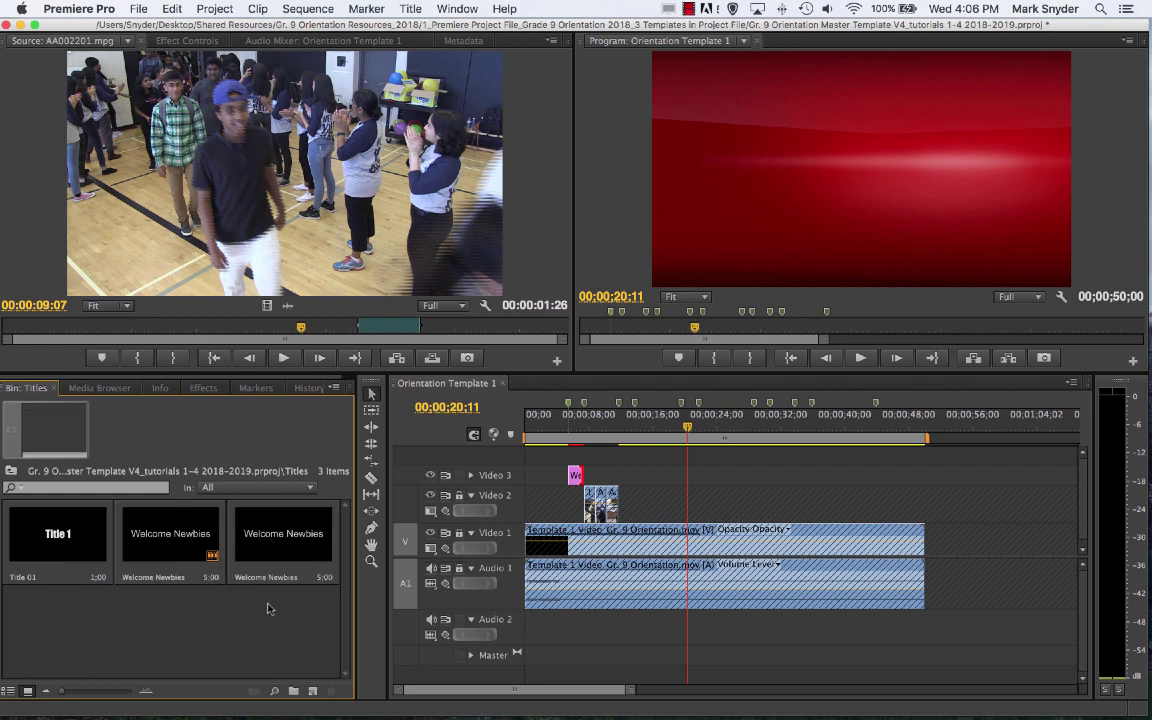
- Open the duplicated title and replace its text with 'Hot Diggety Dog'
{"action": "double_click", "coordinate": [280, 541]}
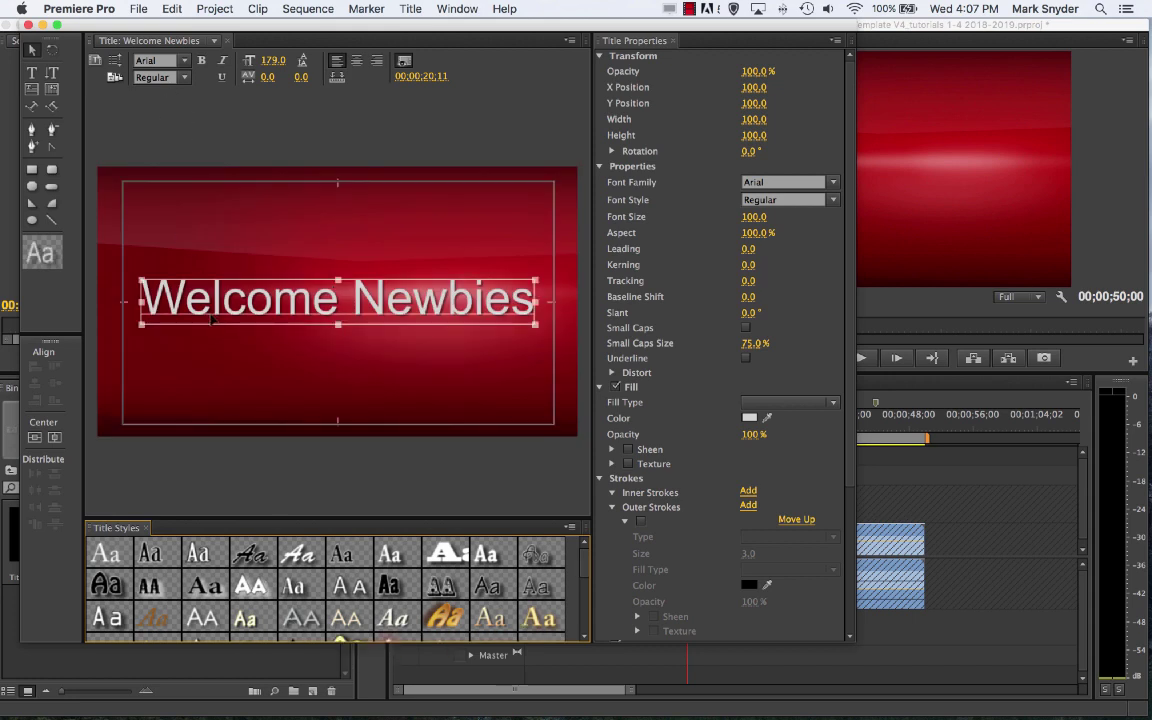
{"action": "left_click", "coordinate": [32, 73]}
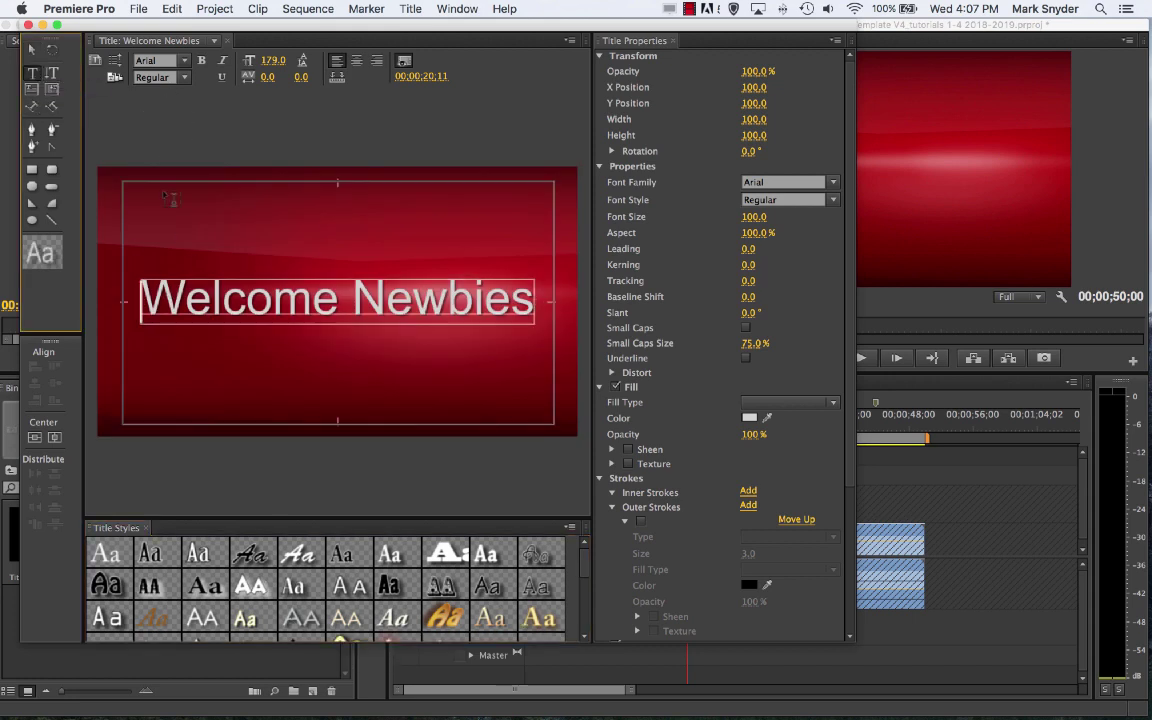
{"action": "left_click_drag", "start_coordinate": [146, 293], "coordinate": [552, 335]}
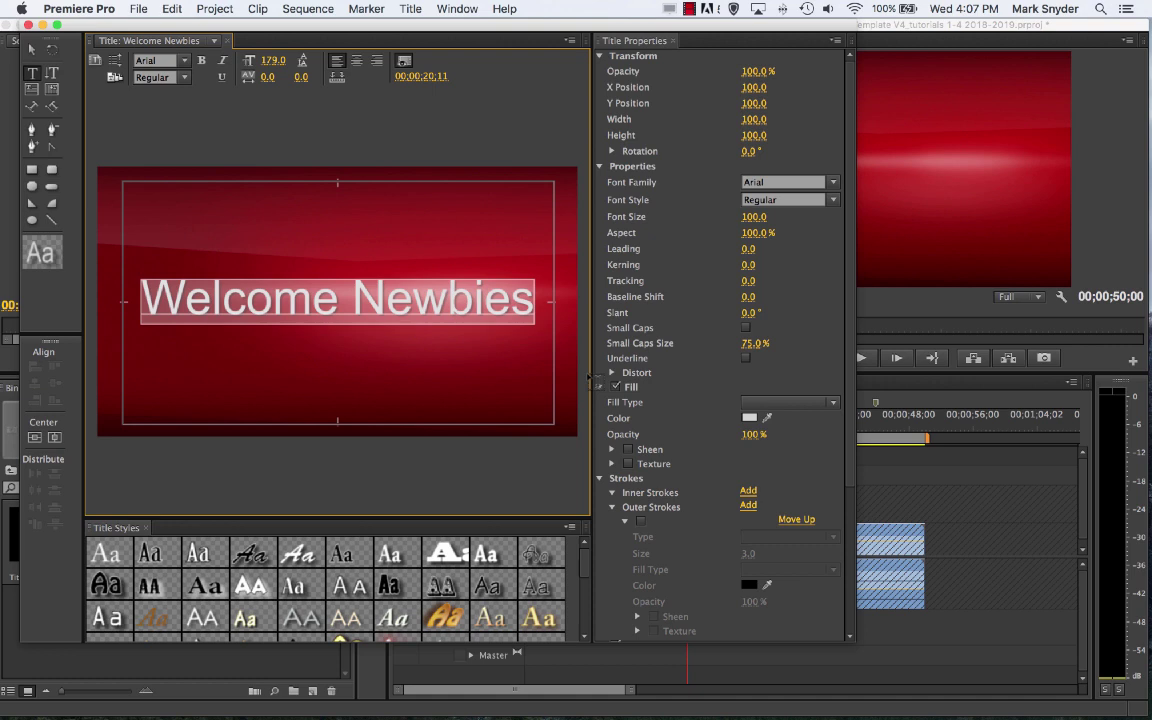
{"action": "type", "text": "H"}
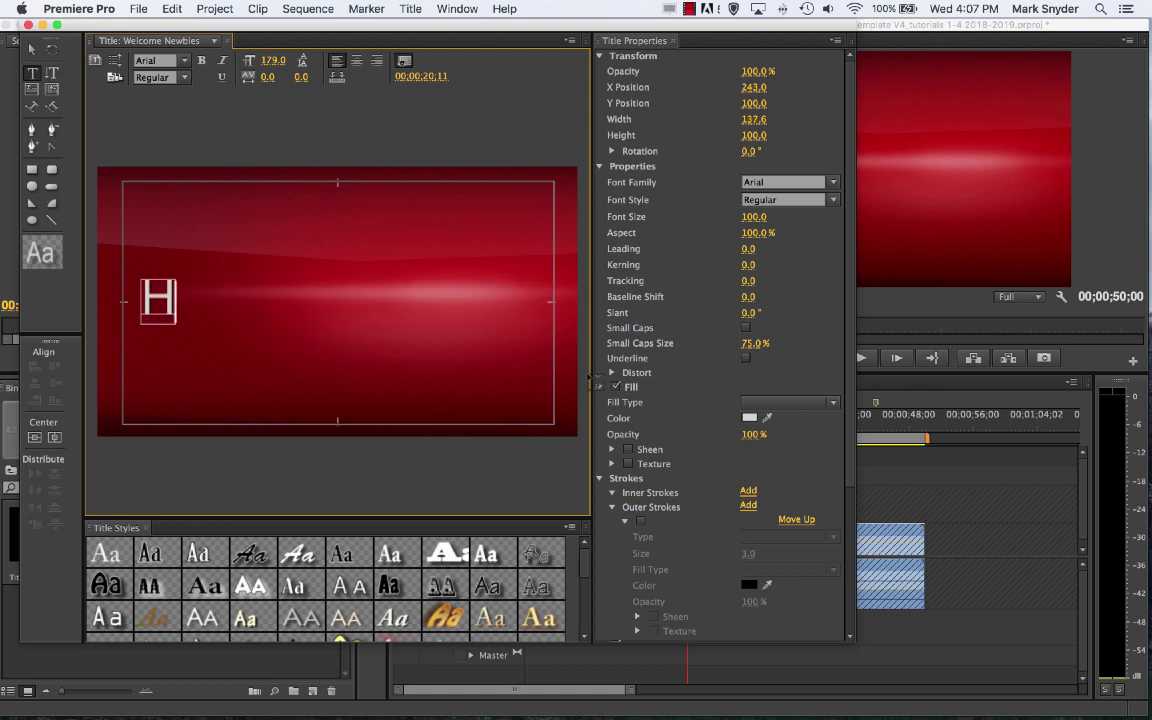
{"action": "type", "text": "ot Digge"}
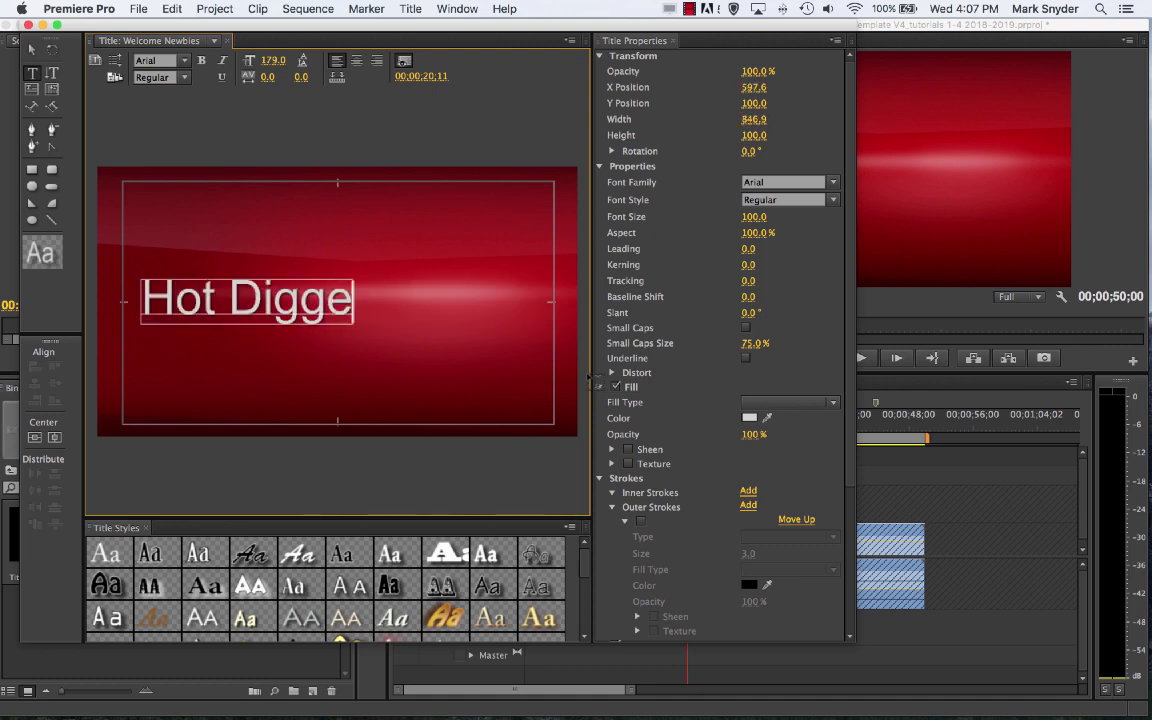
{"action": "type", "text": "ty Dog"}
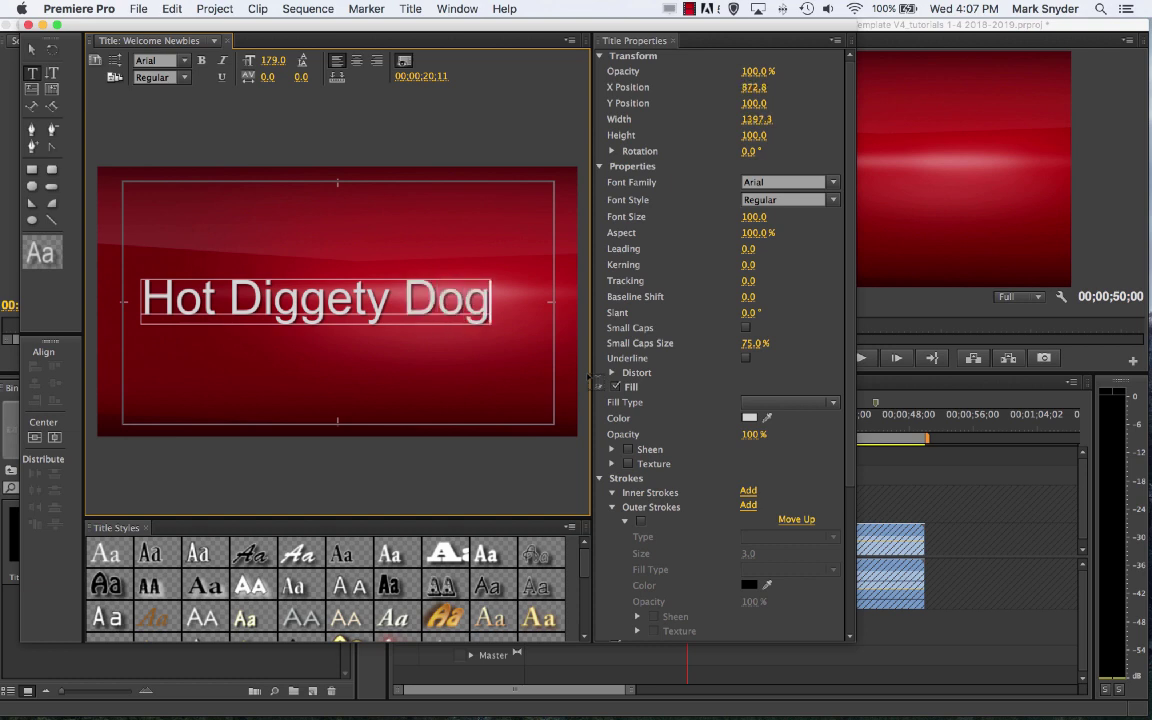
- Set the text to font size 194, centre it in the frame, and close the Titler
{"action": "left_click", "coordinate": [31, 49]}
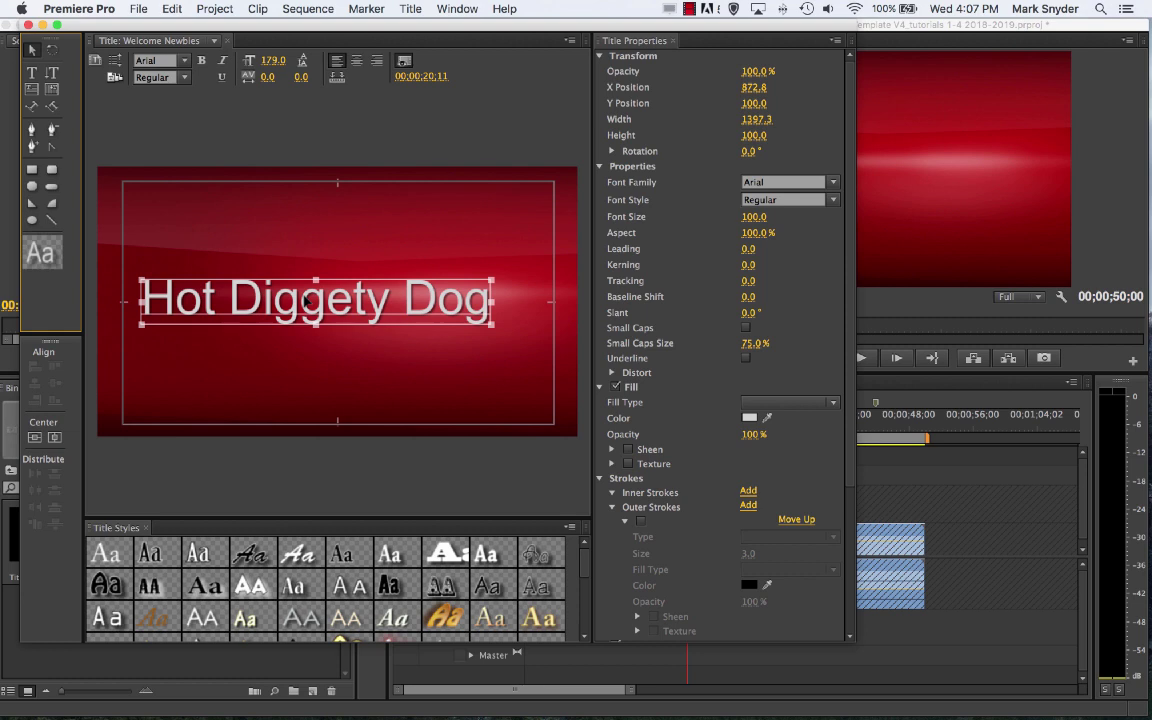
{"action": "left_click", "coordinate": [34, 437]}
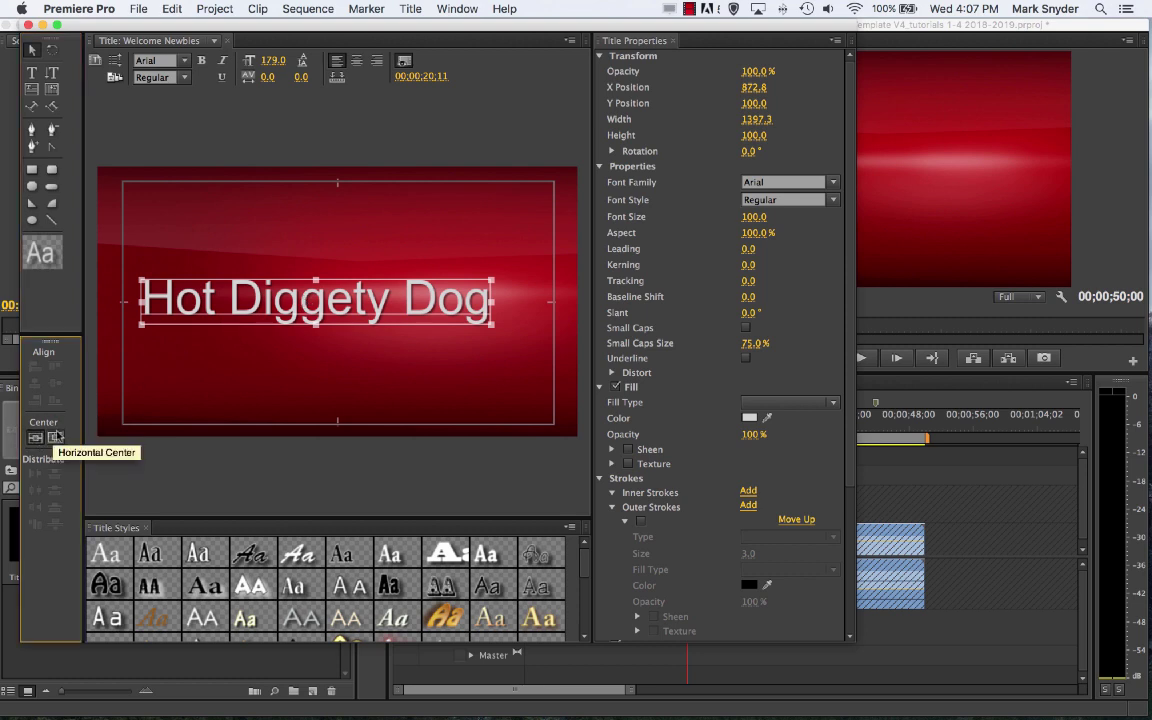
{"action": "left_click", "coordinate": [57, 438]}
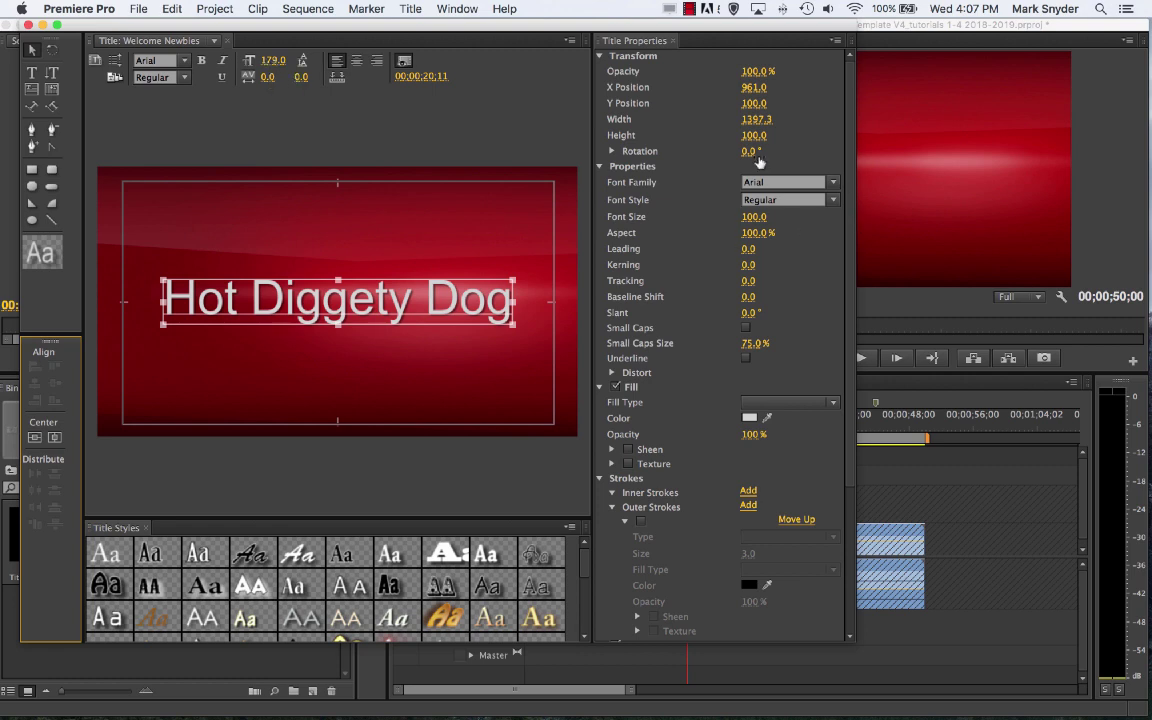
{"action": "left_click_drag", "start_coordinate": [751, 229], "coordinate": [722, 229]}
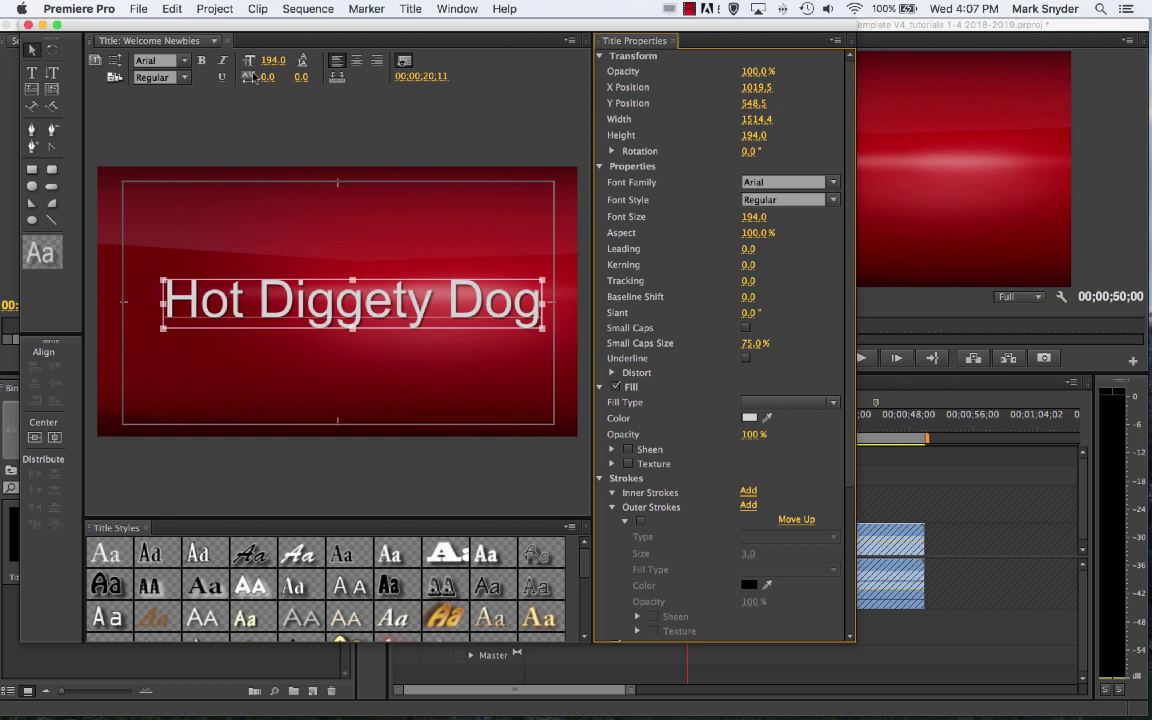
{"action": "left_click", "coordinate": [35, 437]}
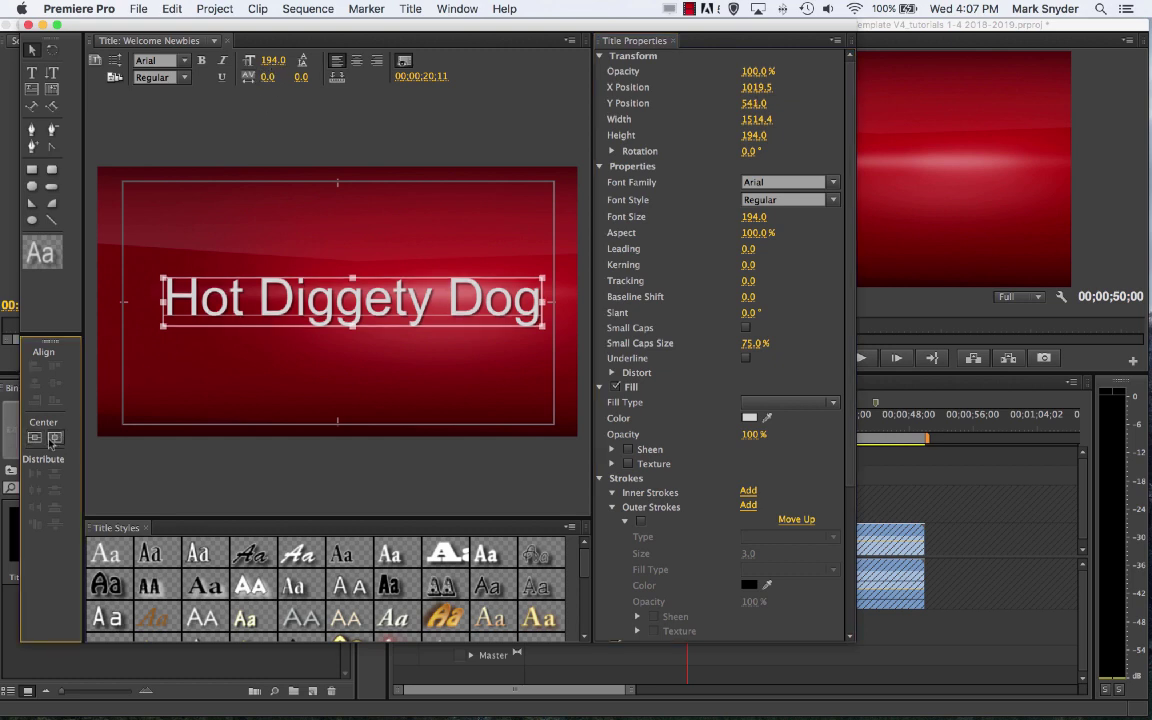
{"action": "left_click", "coordinate": [55, 437]}
{"action": "left_click", "coordinate": [255, 480]}
{"action": "left_click", "coordinate": [248, 412]}
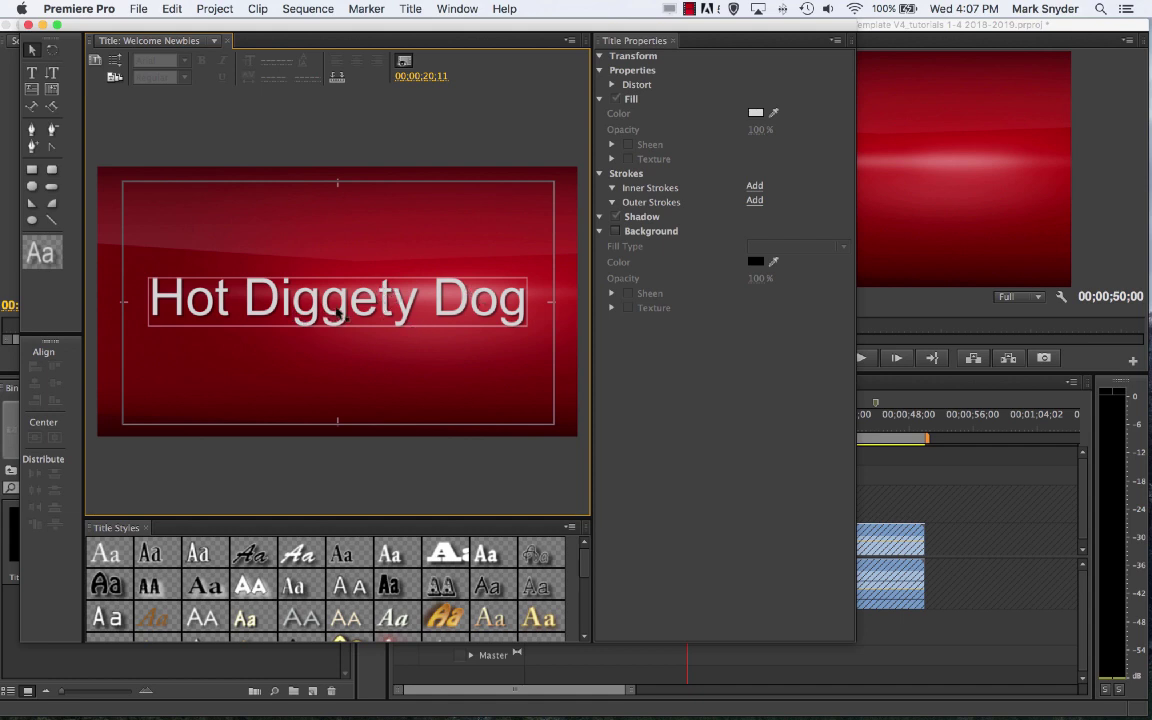
{"action": "left_click", "coordinate": [28, 25]}
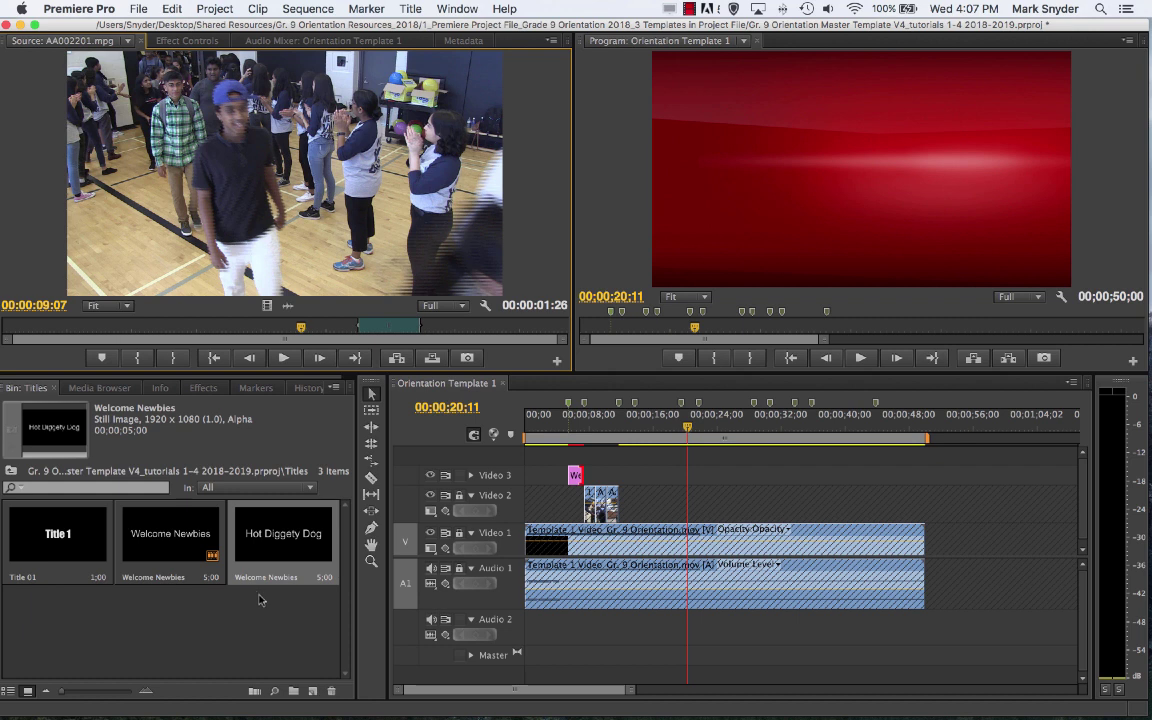
- Place the Hot Diggety Dog title on Video 3, running 00;00;19;16 to 00;00;21;21
{"action": "left_click", "coordinate": [270, 595]}
{"action": "left_click", "coordinate": [267, 543]}
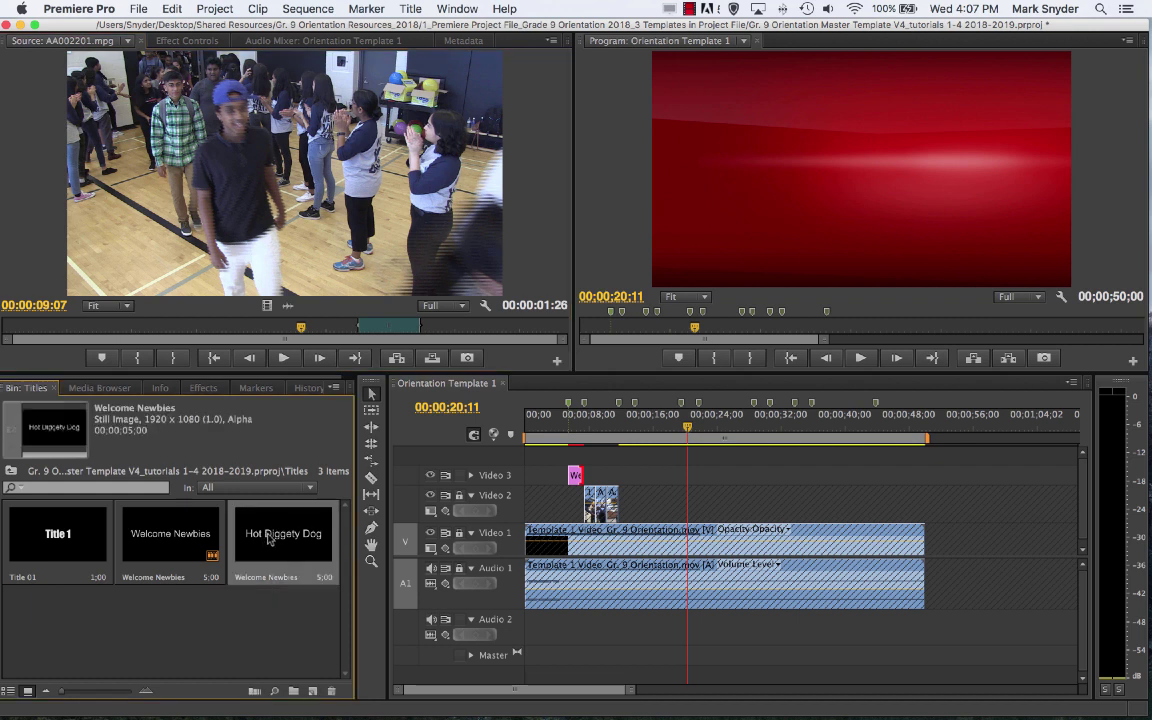
{"action": "left_click_drag", "start_coordinate": [267, 537], "coordinate": [624, 475]}
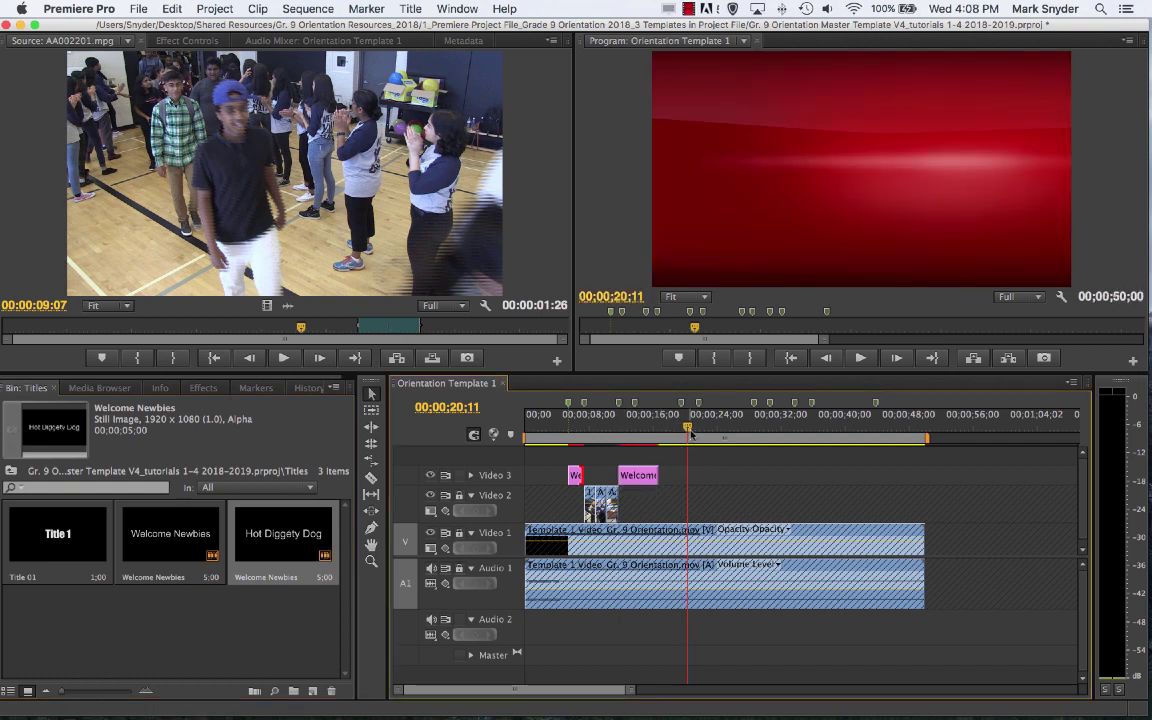
{"action": "left_click_drag", "start_coordinate": [688, 432], "coordinate": [796, 430]}
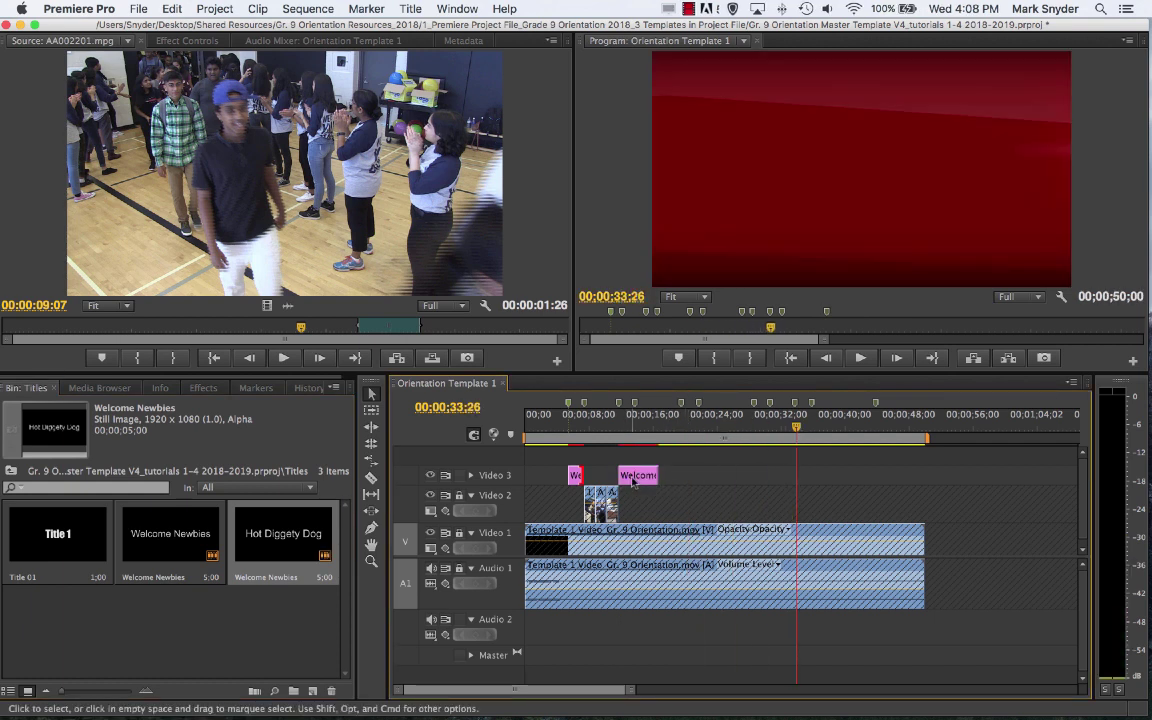
{"action": "key", "text": "="}
{"action": "left_click_drag", "start_coordinate": [487, 690], "coordinate": [455, 697]}
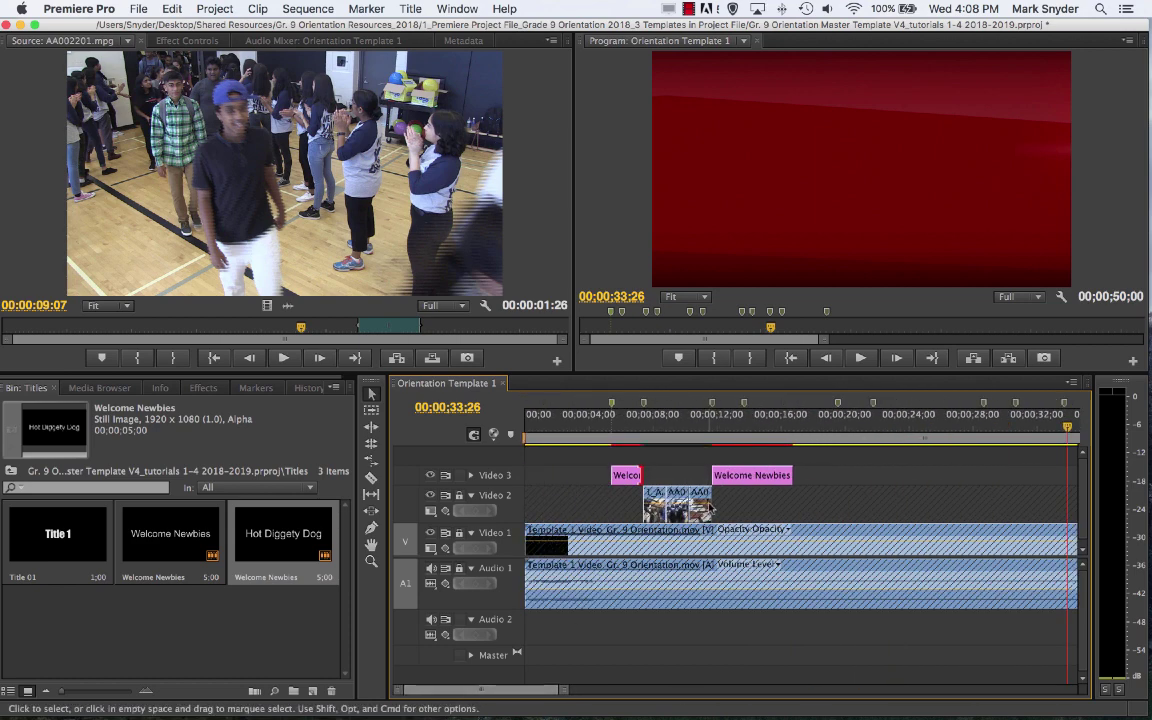
{"action": "left_click_drag", "start_coordinate": [754, 476], "coordinate": [880, 478]}
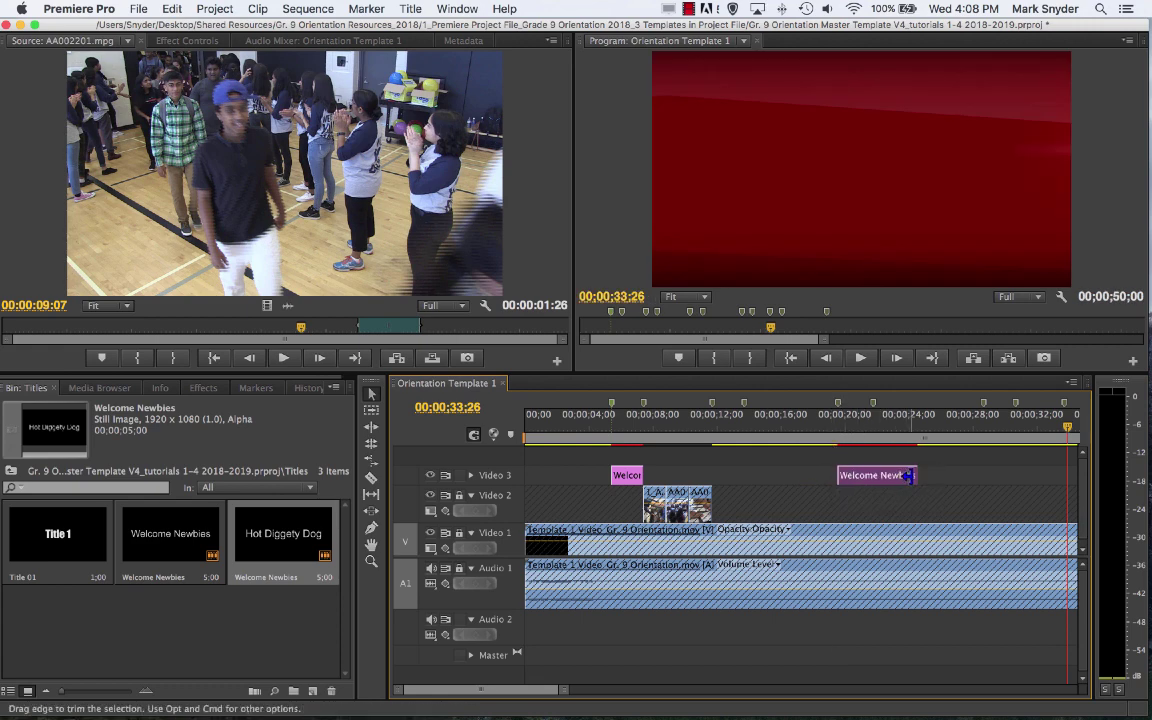
{"action": "left_click_drag", "start_coordinate": [911, 475], "coordinate": [872, 480]}
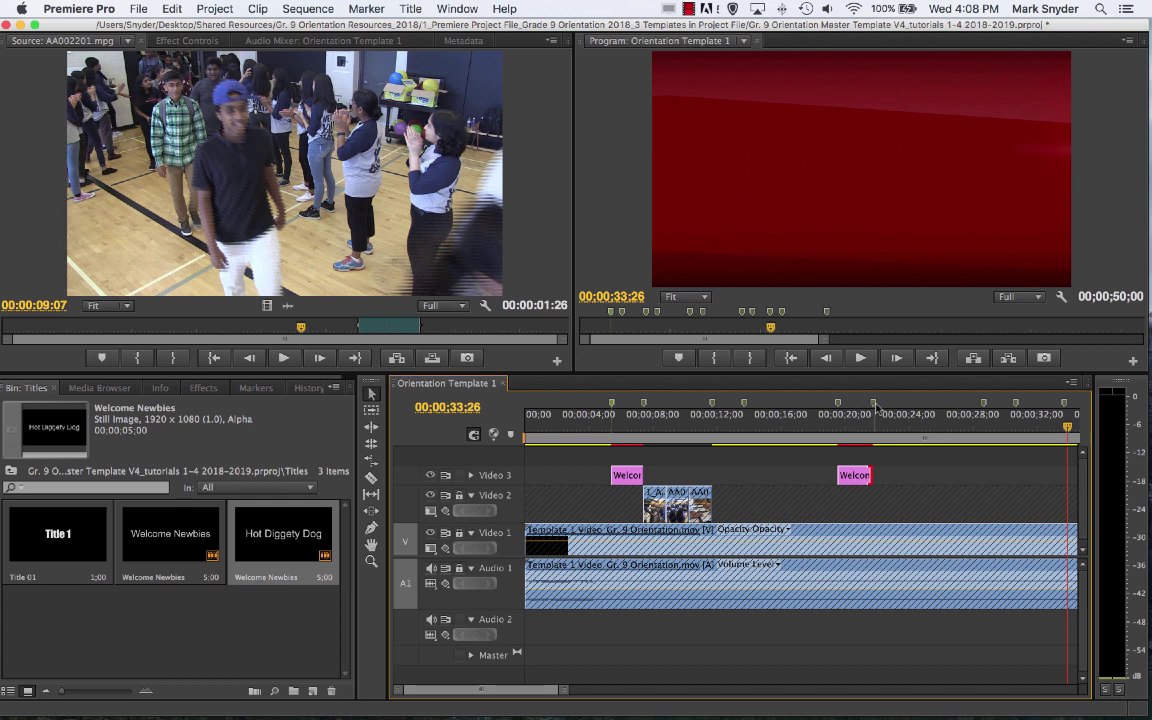
{"action": "left_click", "coordinate": [806, 430]}
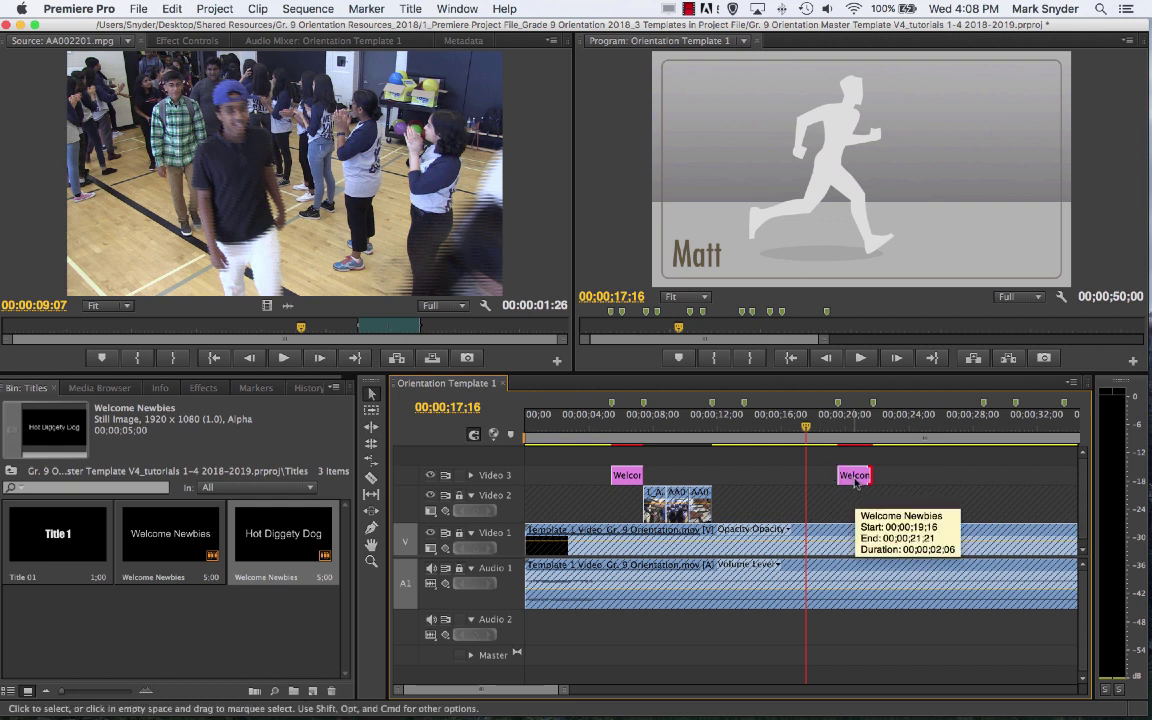
- Rename the bin copy to 'Hot Doiggety Dog' and delete its clip from Video 3
{"action": "key", "text": "space"}
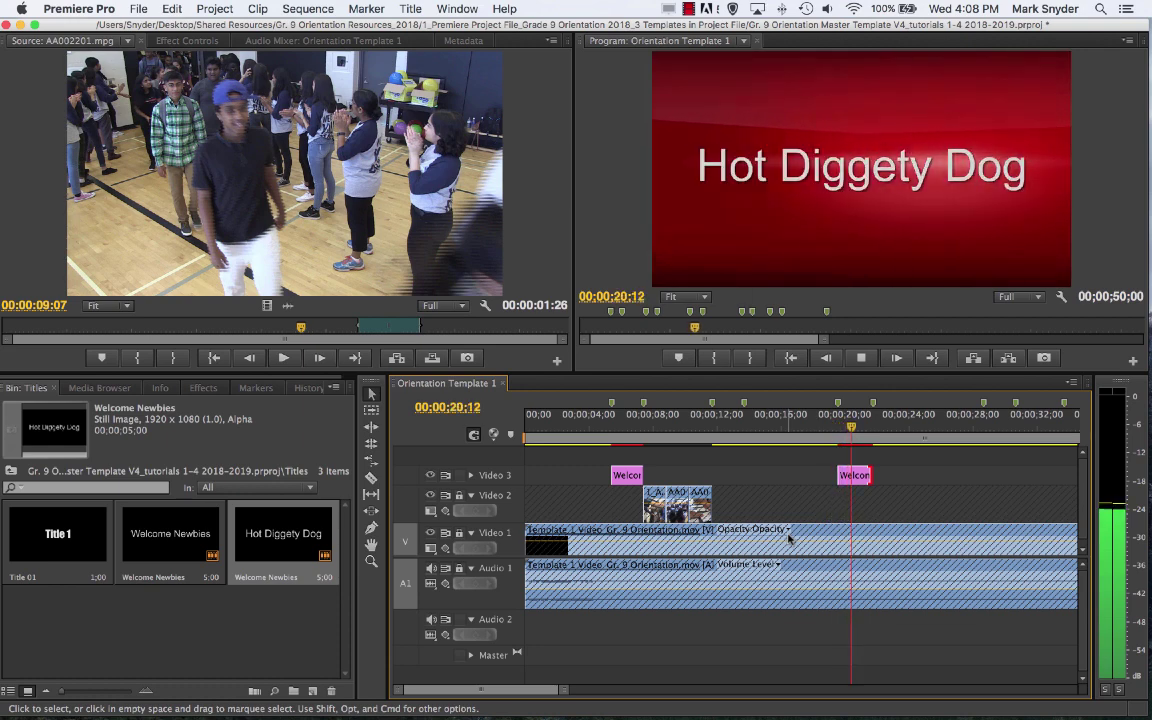
{"action": "key", "text": "space"}
{"action": "left_click", "coordinate": [264, 577]}
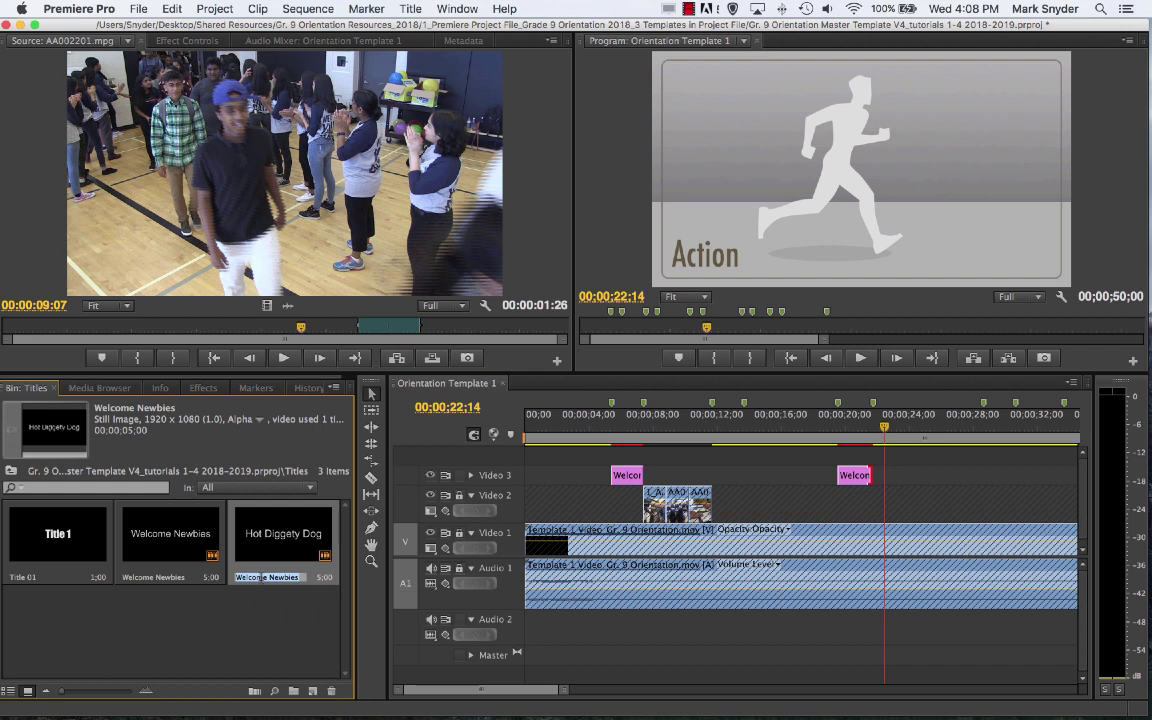
{"action": "type", "text": "Hot Doiggety Dog"}
{"action": "left_click", "coordinate": [24, 577]}
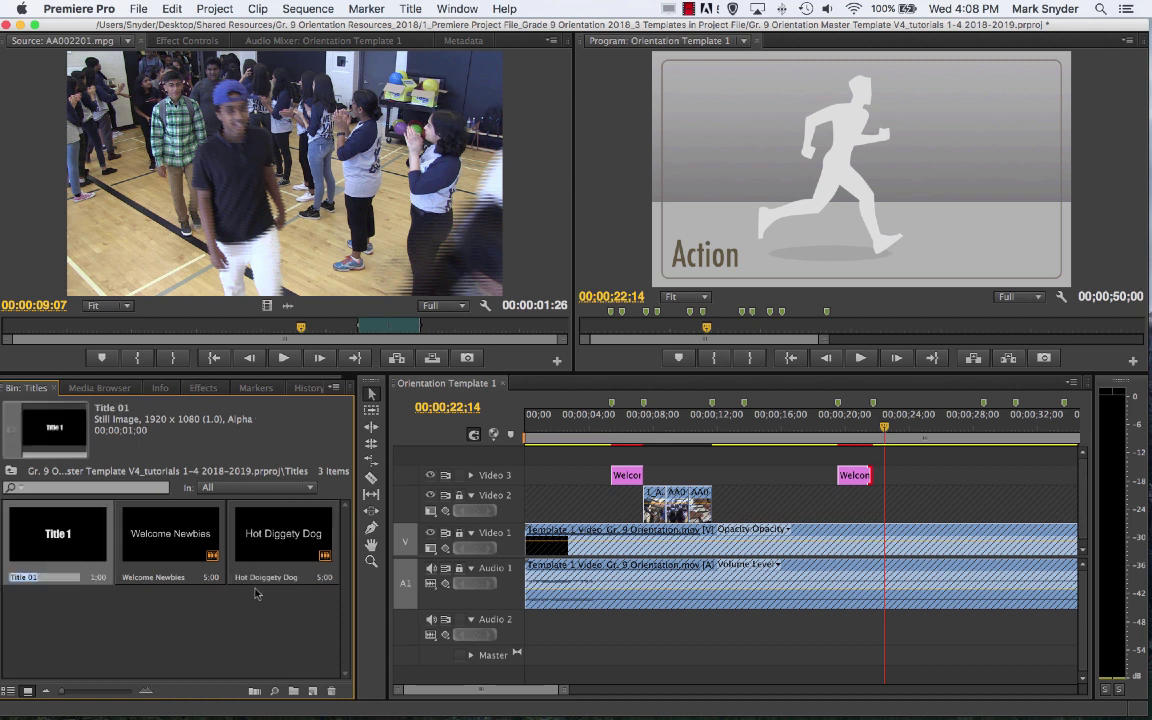
{"action": "left_click", "coordinate": [768, 440]}
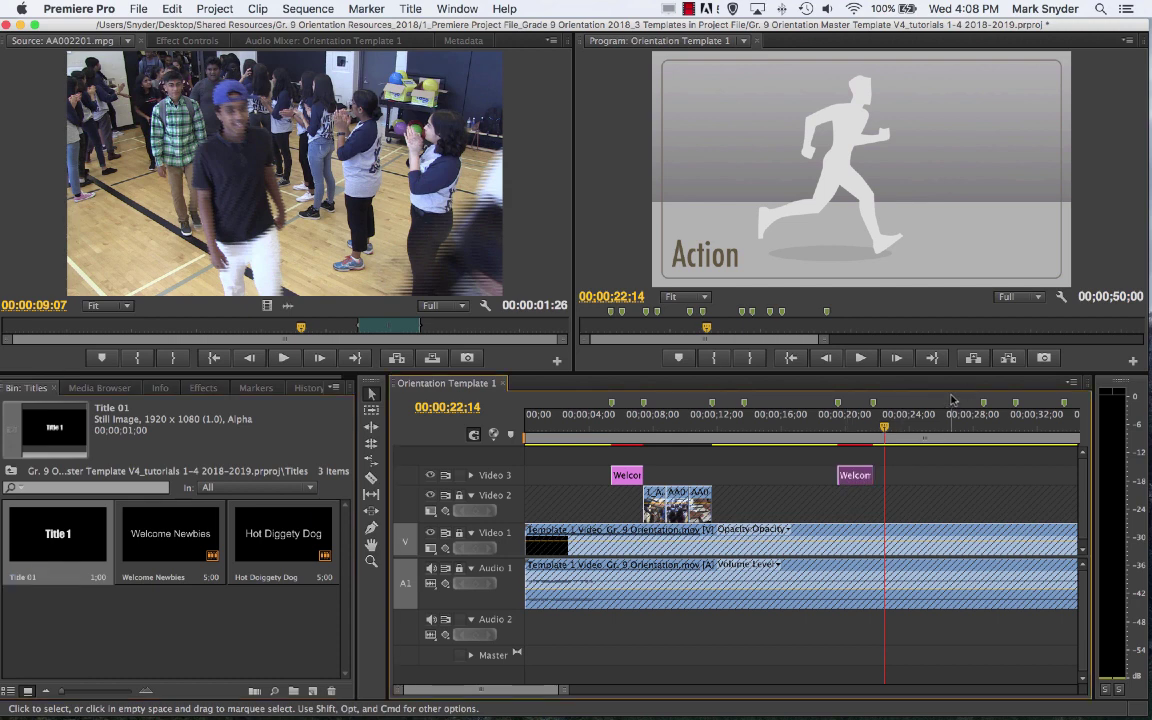
{"action": "key", "text": "Delete"}
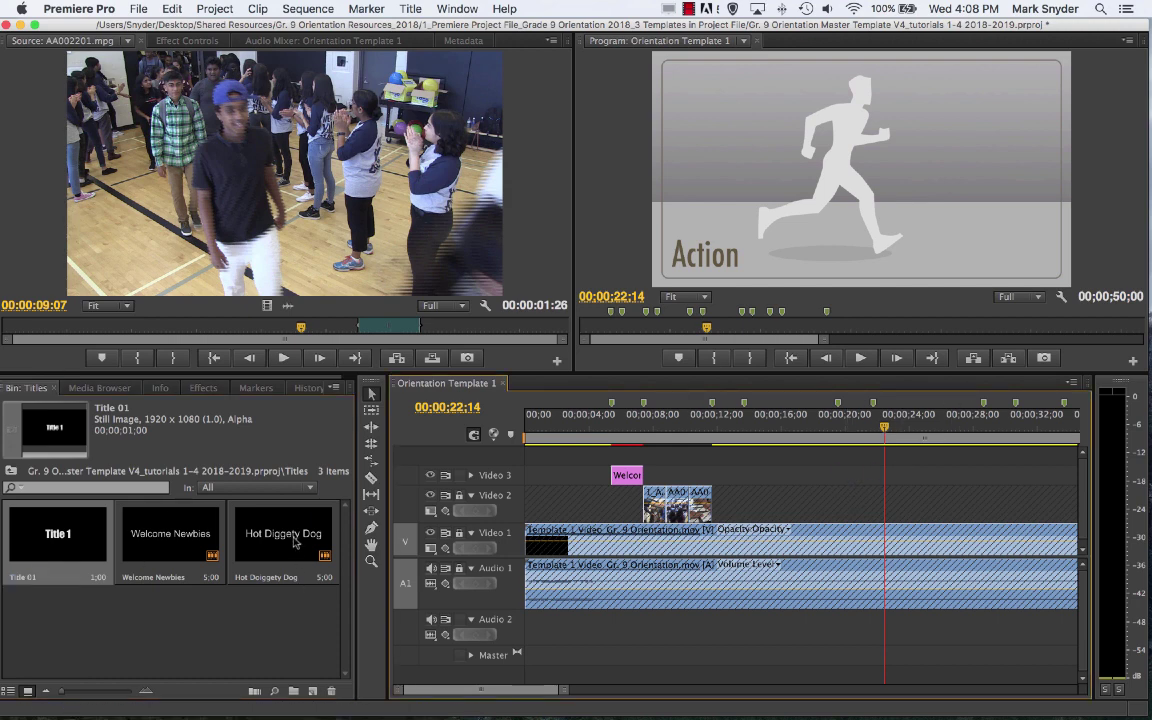
- Place the Hot Doiggety Dog title on Video 3 near 00;00;20 and preview it from 00;00;18;17
{"action": "left_click", "coordinate": [320, 562]}
{"action": "left_click_drag", "start_coordinate": [320, 562], "coordinate": [870, 476]}
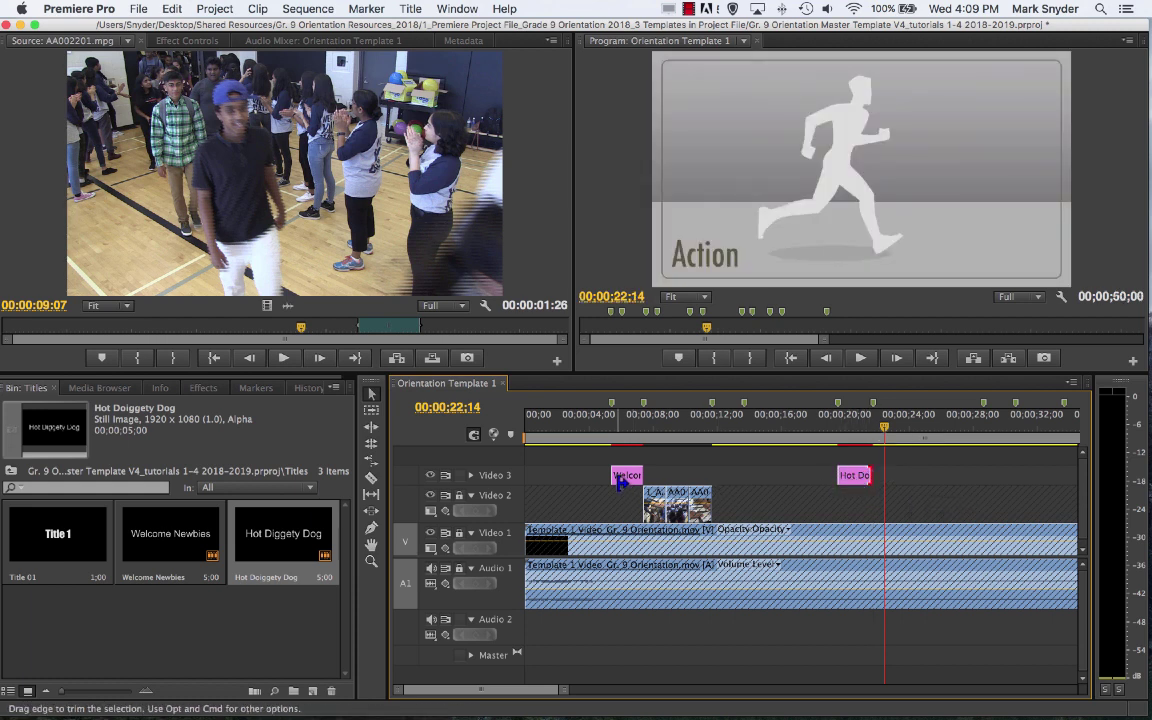
{"action": "left_click_drag", "start_coordinate": [868, 432], "coordinate": [822, 433]}
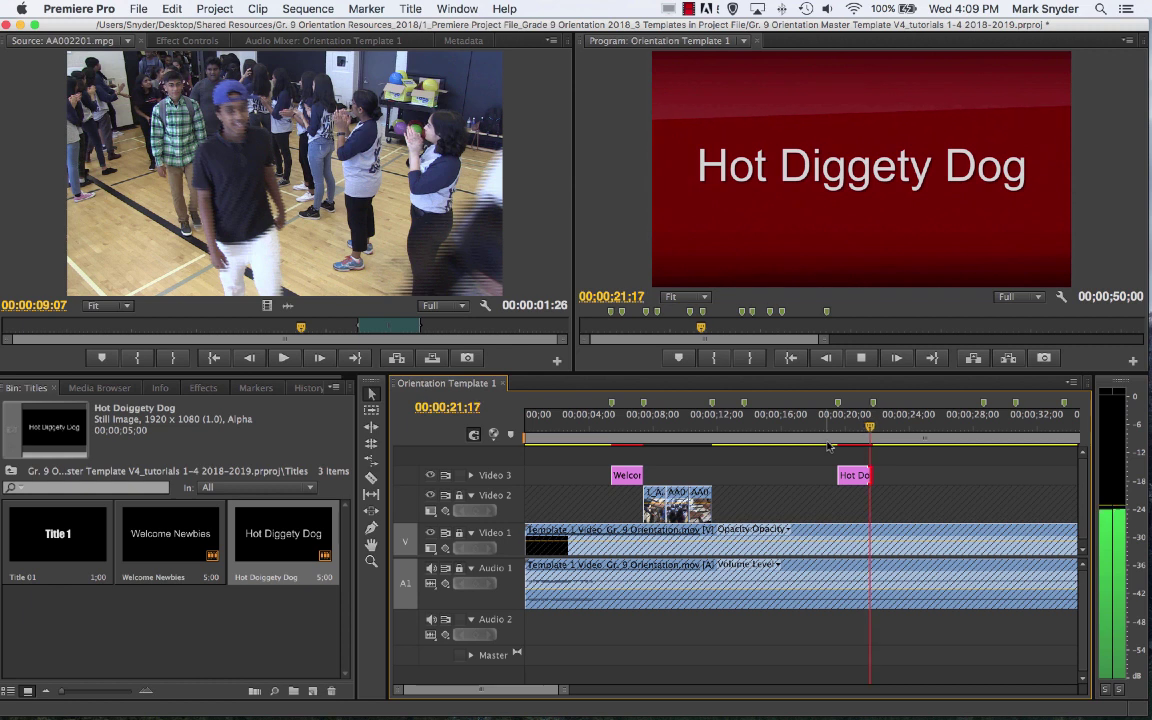
{"action": "key", "text": "space"}
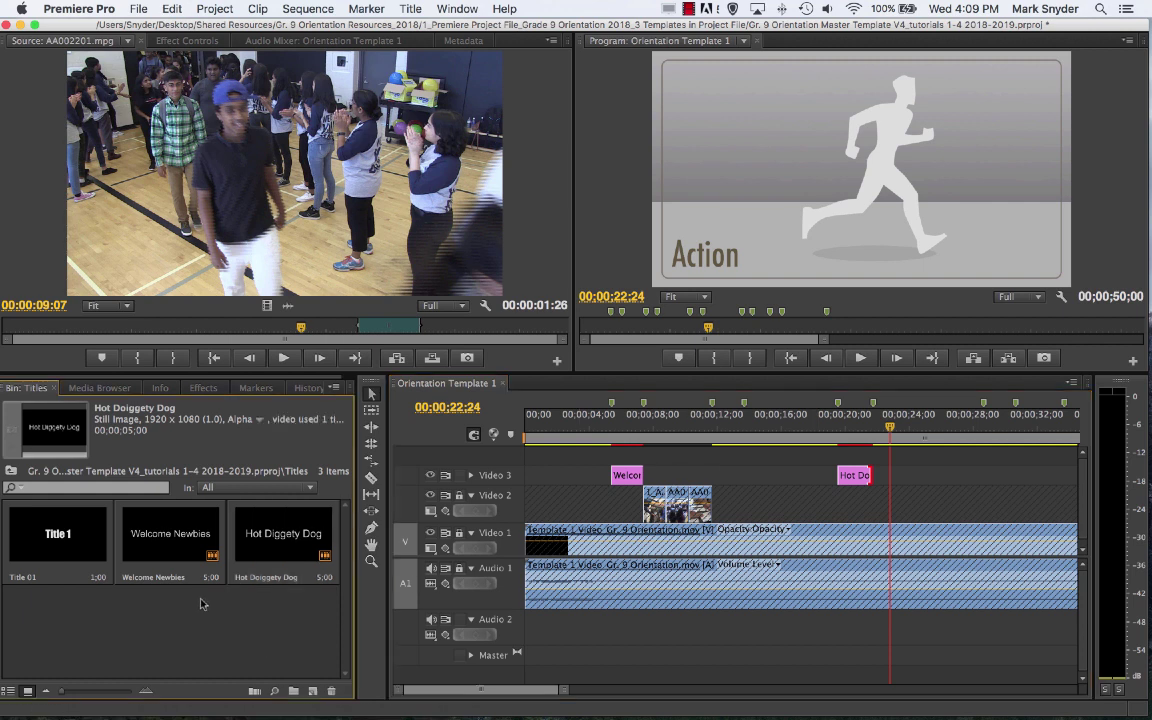
{"action": "left_click", "coordinate": [230, 610]}
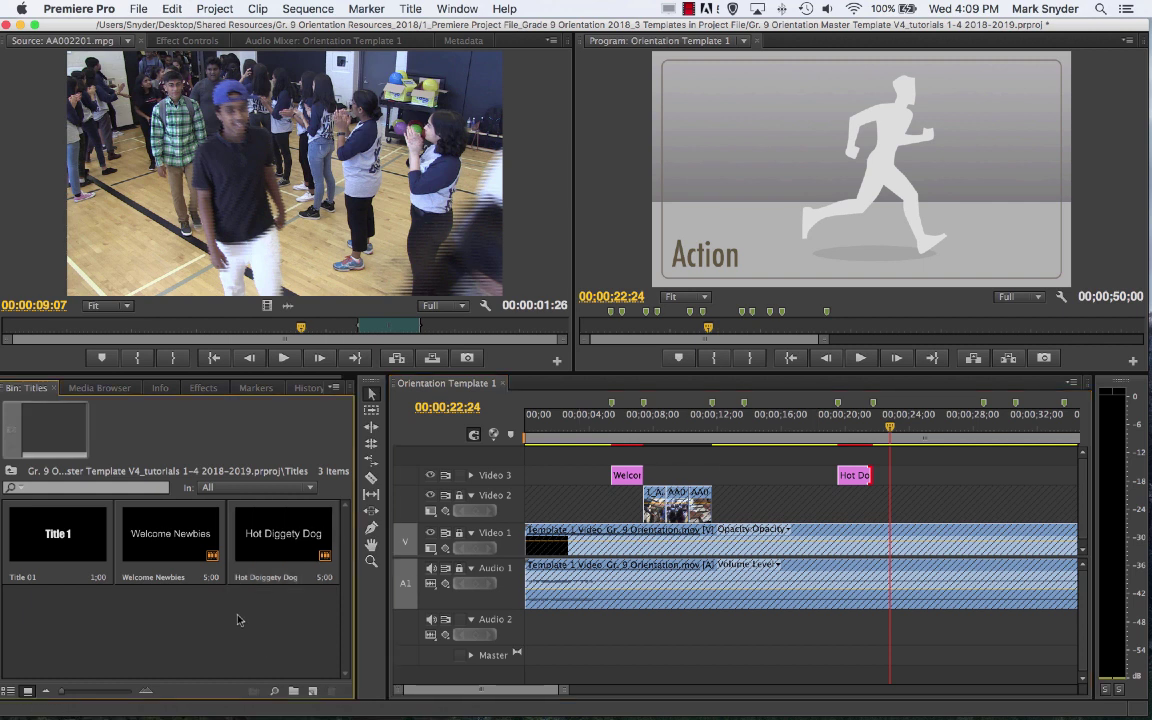